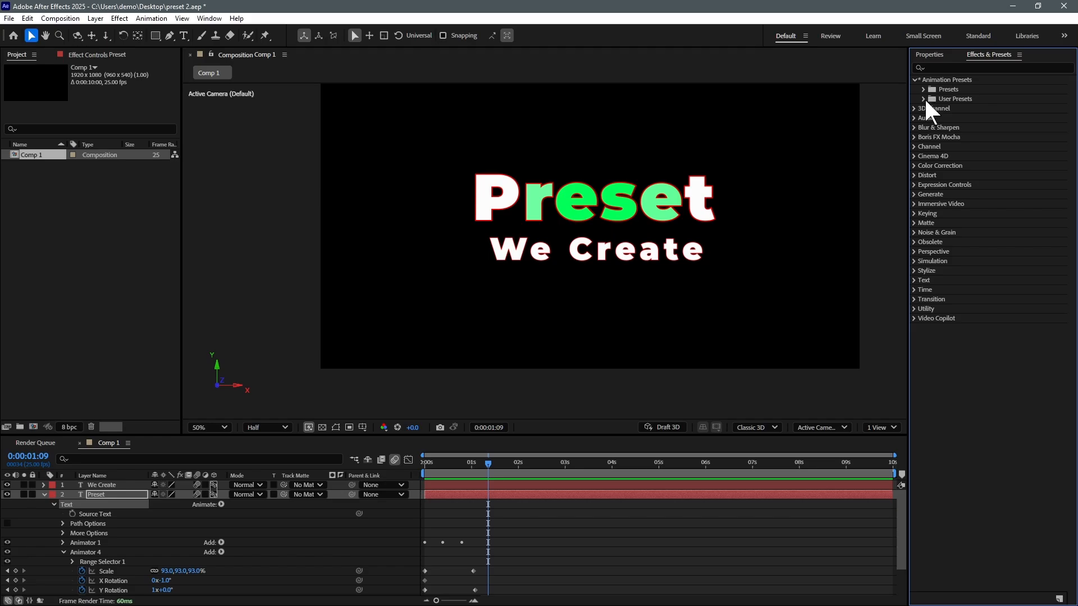
Step: Expand User Presets and select 'TEXT Presets we create 1'
click(923, 98)
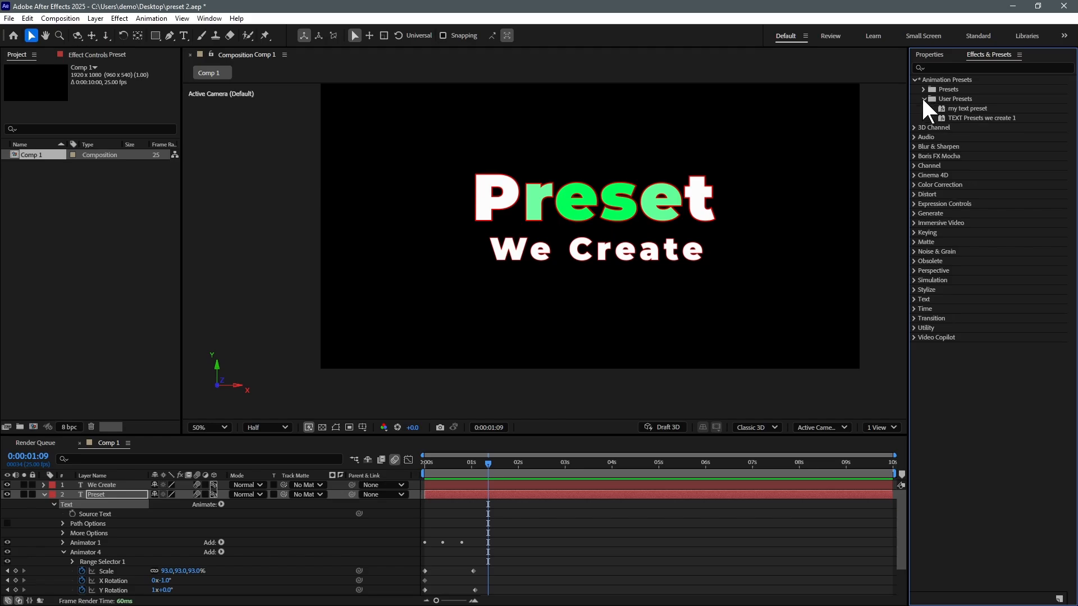
click(967, 118)
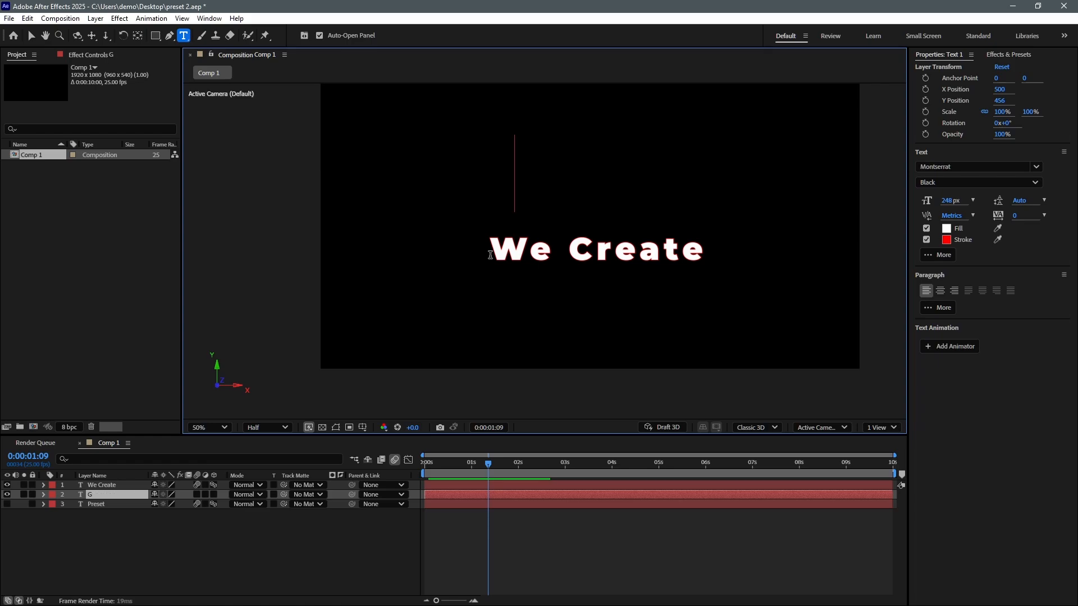
Step: Type the title 'Graphics' and place it just above We Create
text(Graphics)
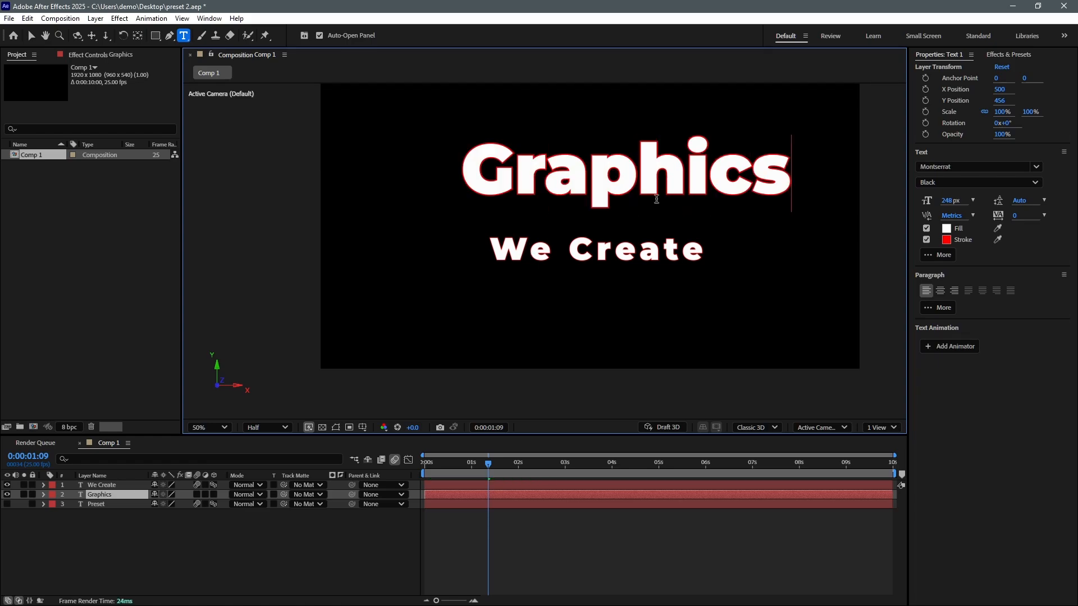
click(31, 35)
drag(676, 190, 650, 209)
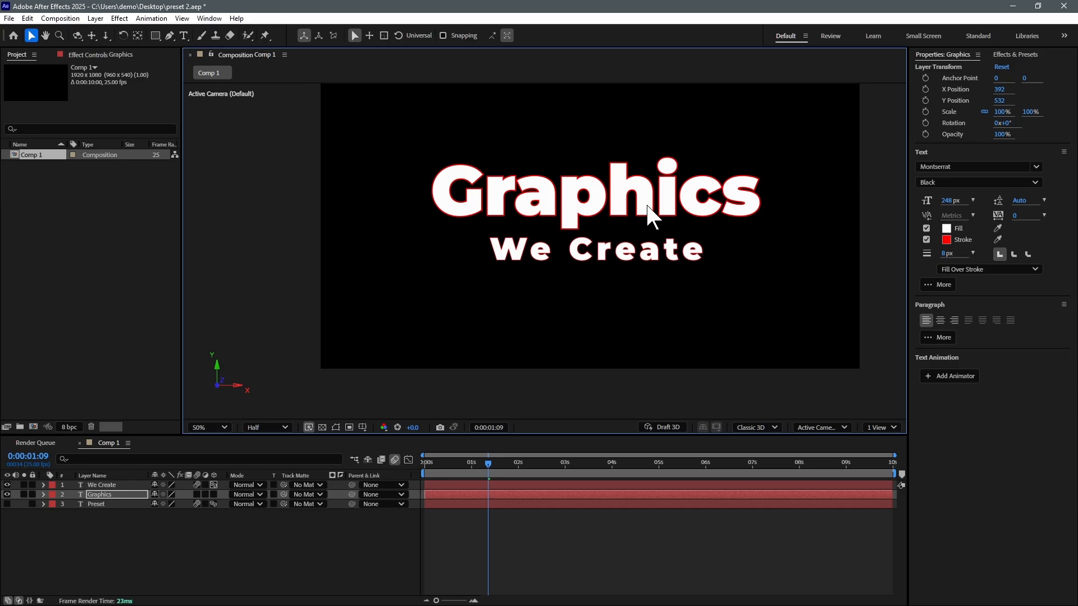
Step: Scrub the preset animation to preview it and adjust the Createmotion.in blur amount
click(1015, 54)
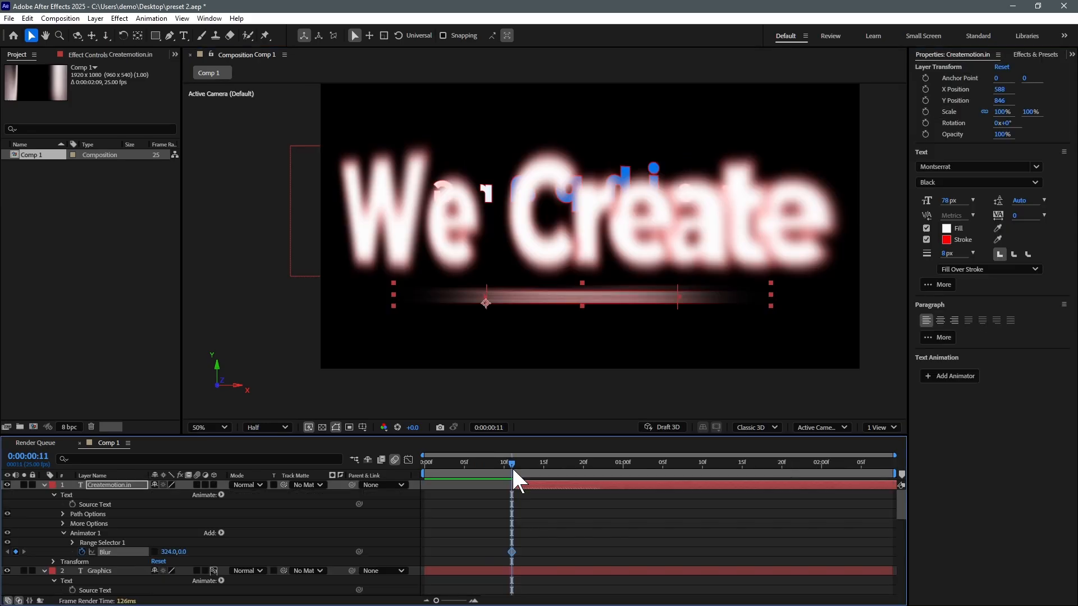
drag(511, 466, 598, 466)
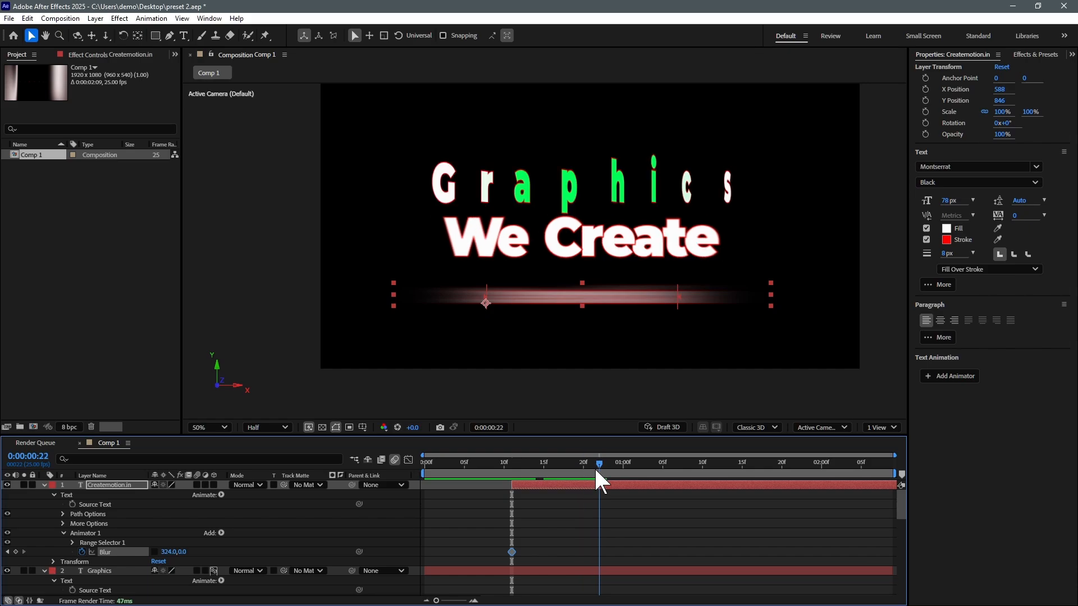
click(167, 553)
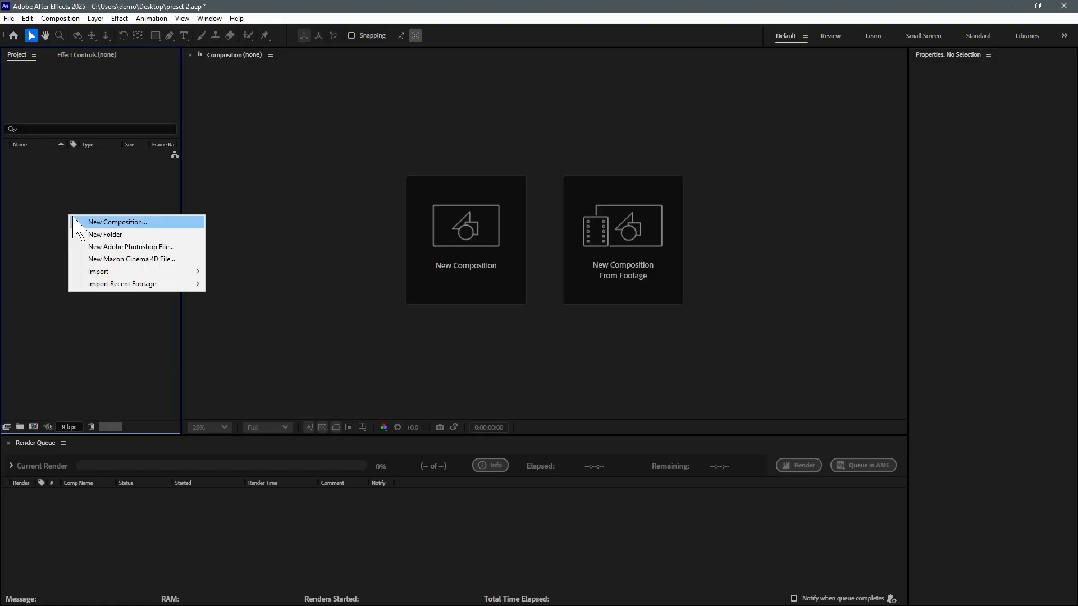
Step: Create Comp 1 at 1920x1080, 25 fps, 10 seconds long
click(73, 222)
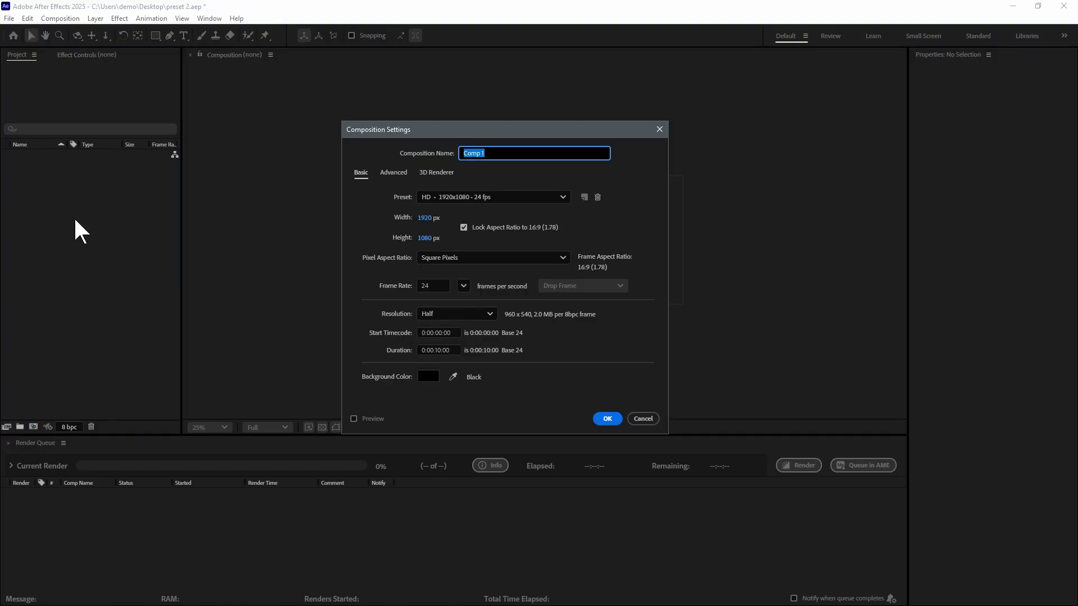
click(433, 285)
text(2)
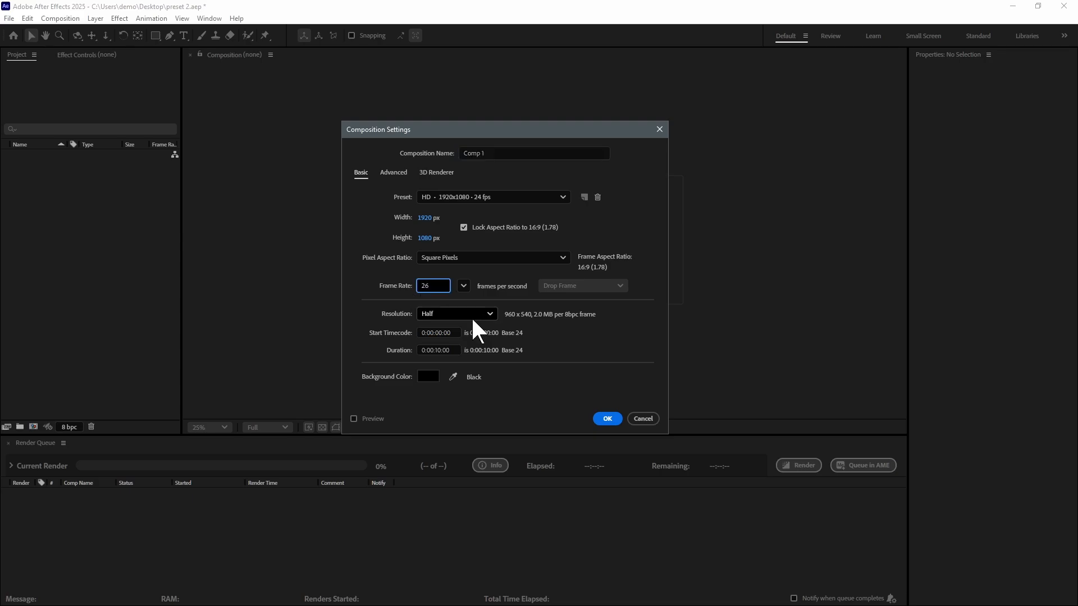
text(6)
key(BackSpace)
text(5)
click(607, 418)
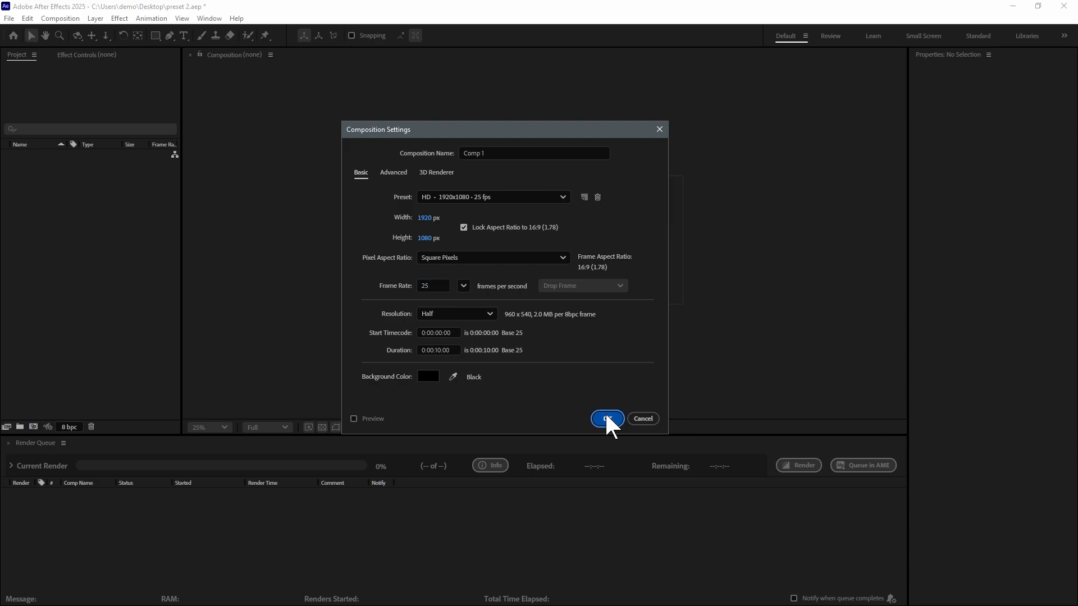
drag(517, 254, 517, 234)
key(v)
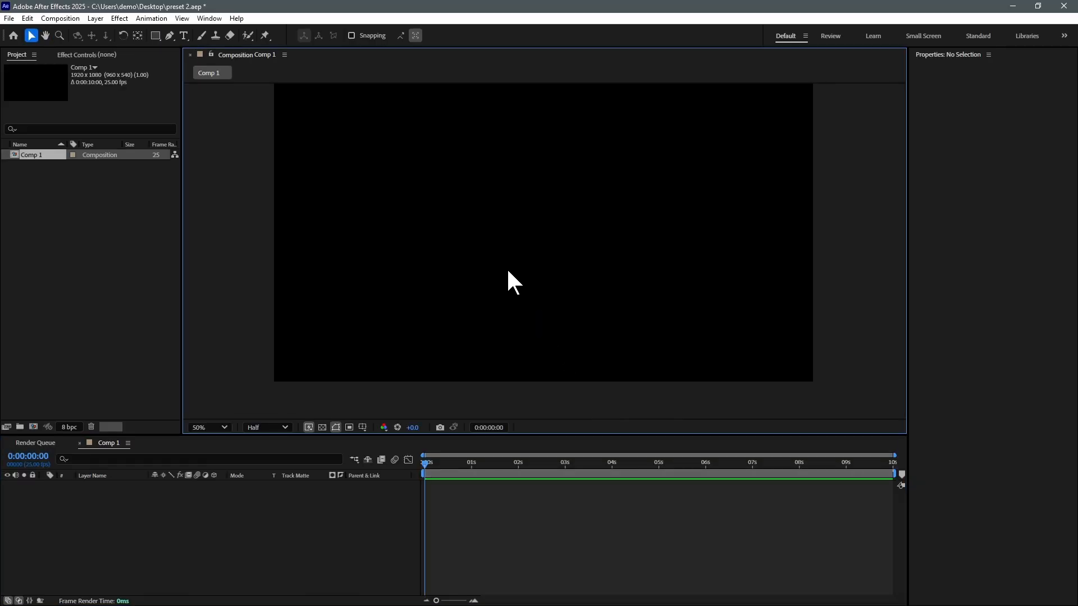
Step: Add a white 'Preset' text layer near the centre of Comp 1
key(ctrl+t)
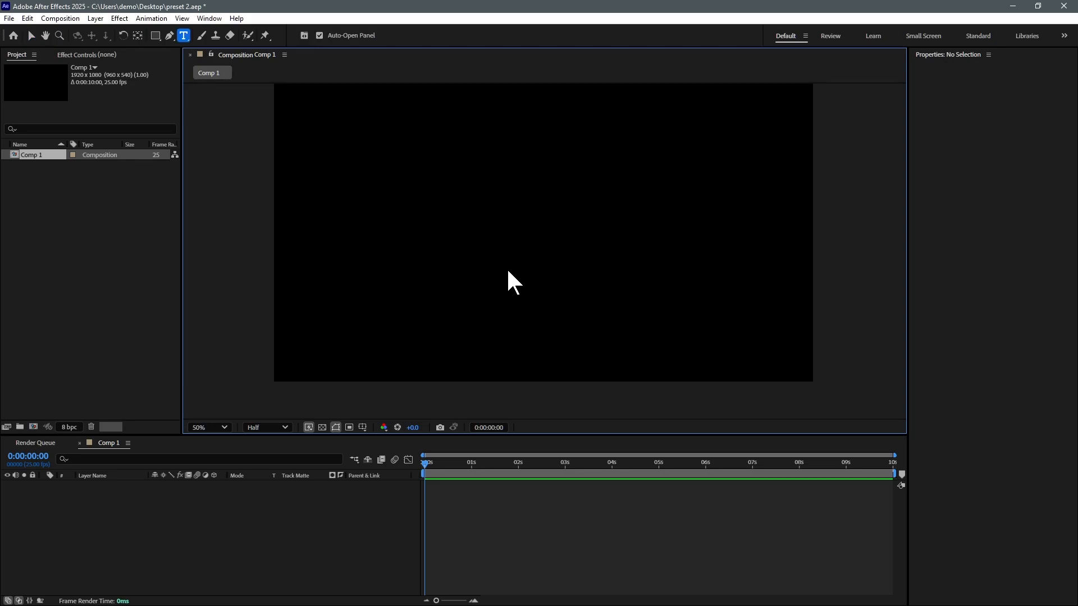
click(405, 256)
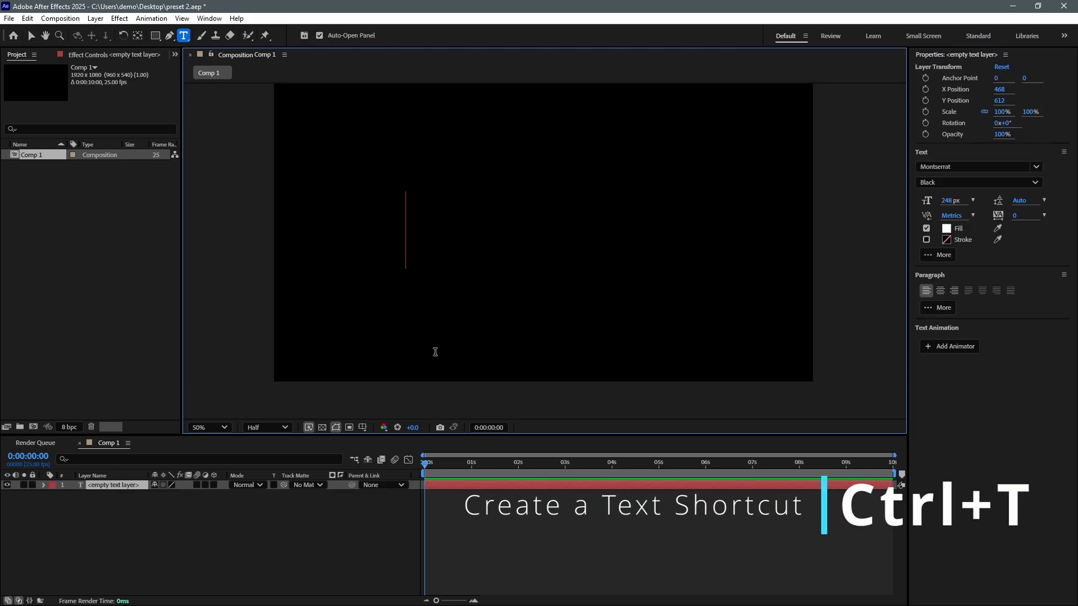
text(Preset)
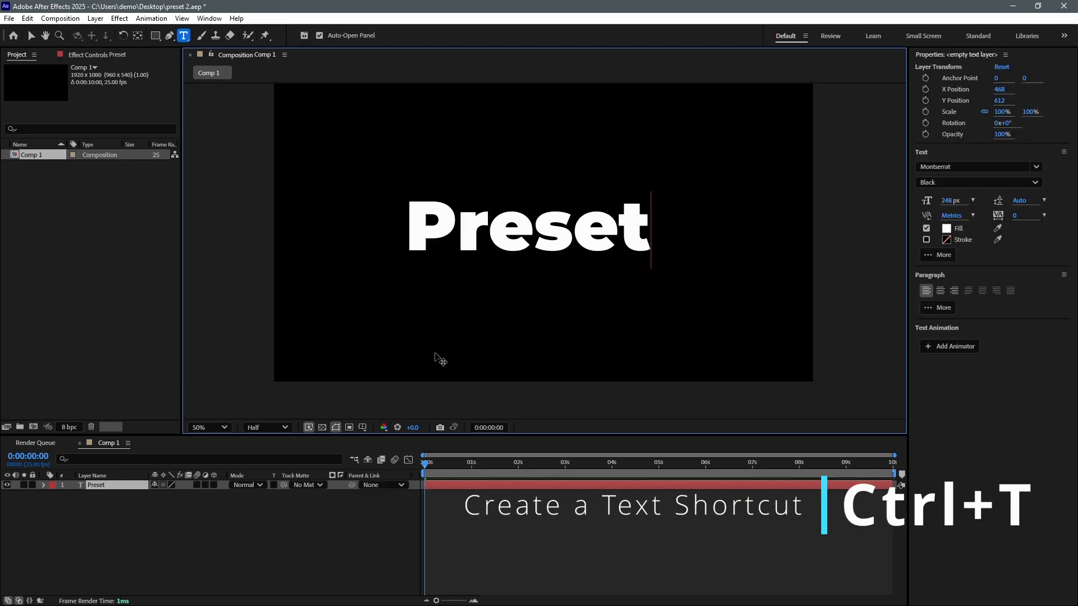
click(30, 36)
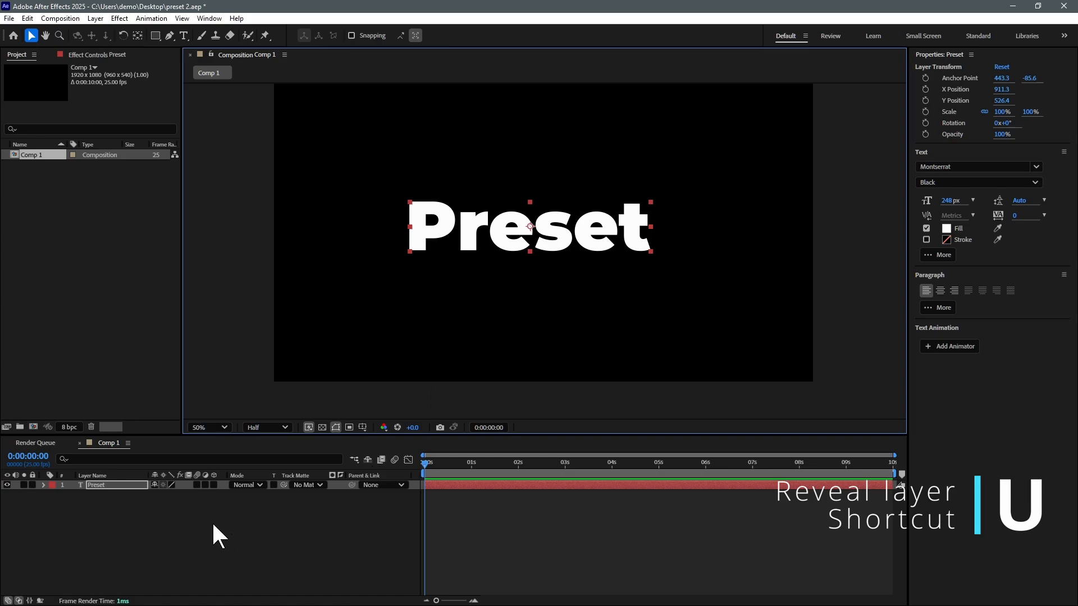
Step: Add a Position text animator, Animator 1, to the Preset layer
click(112, 485)
key(u)
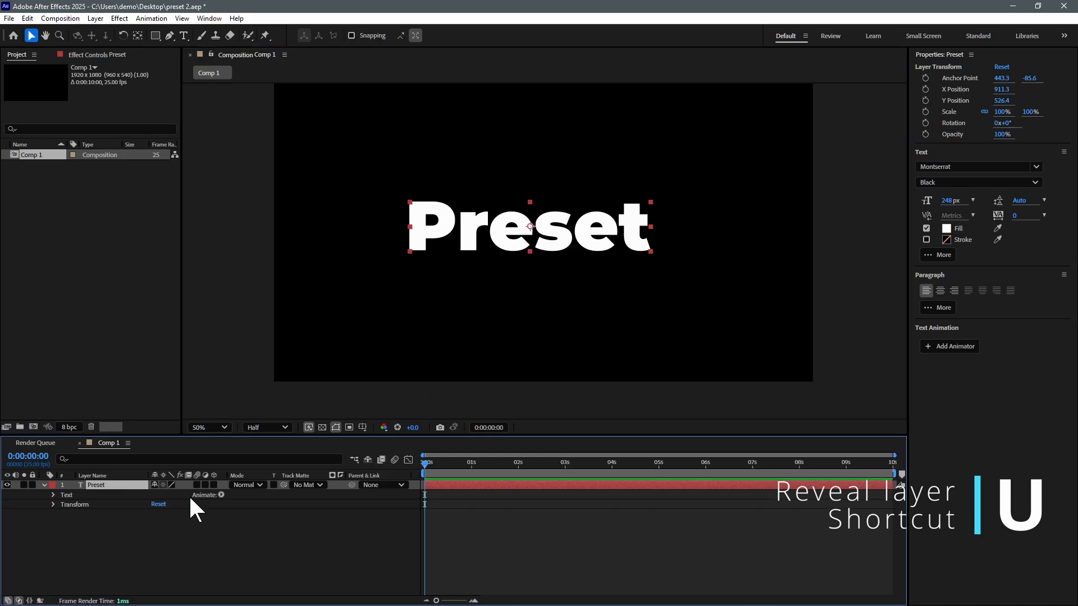
click(221, 494)
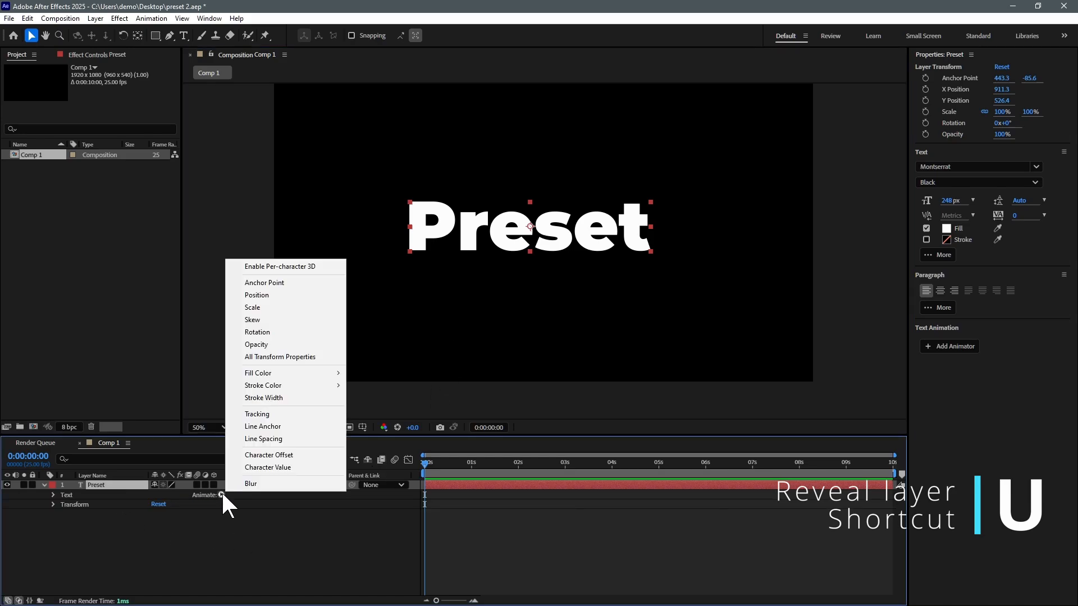
click(256, 295)
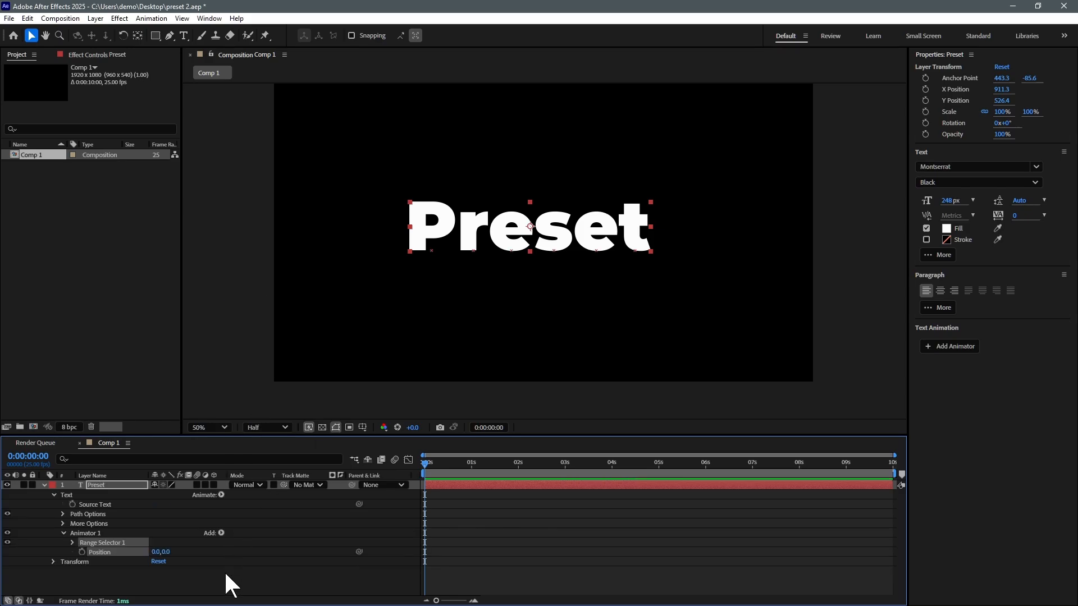
click(91, 533)
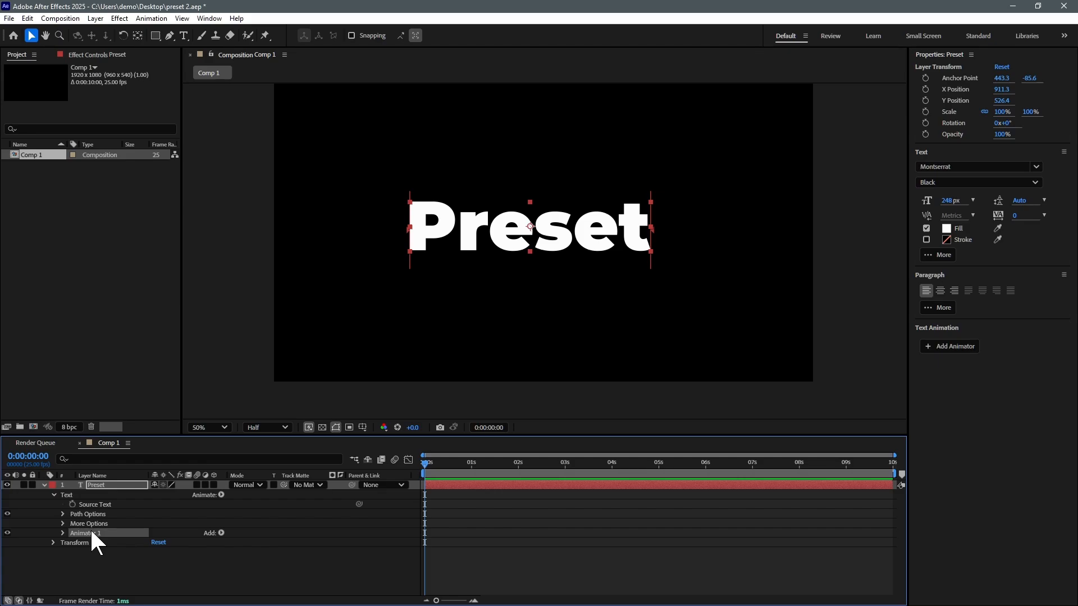
click(91, 533)
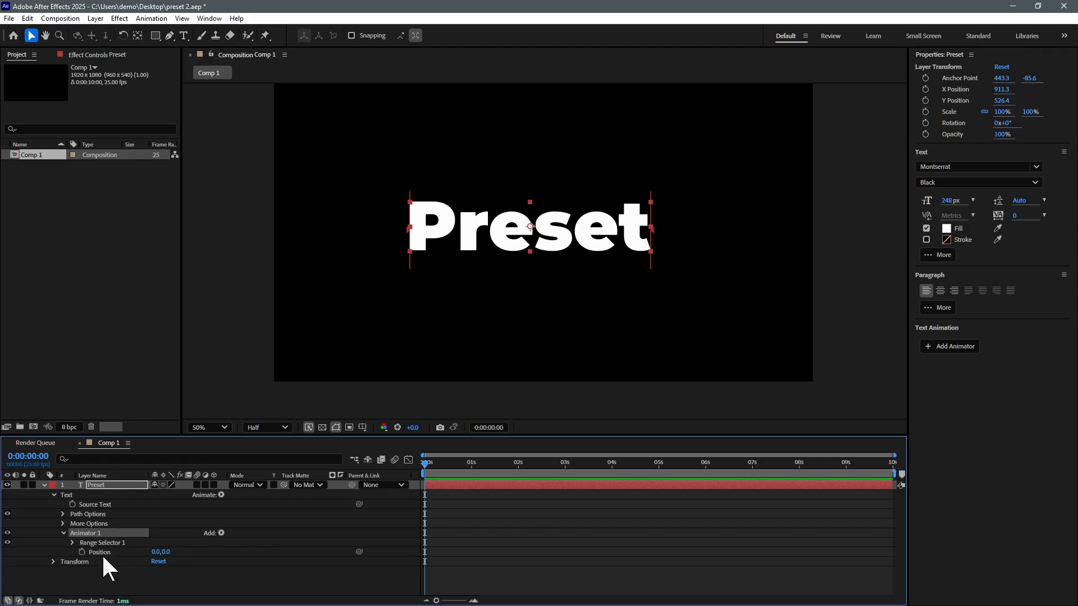
key(ctrl+shift+a)
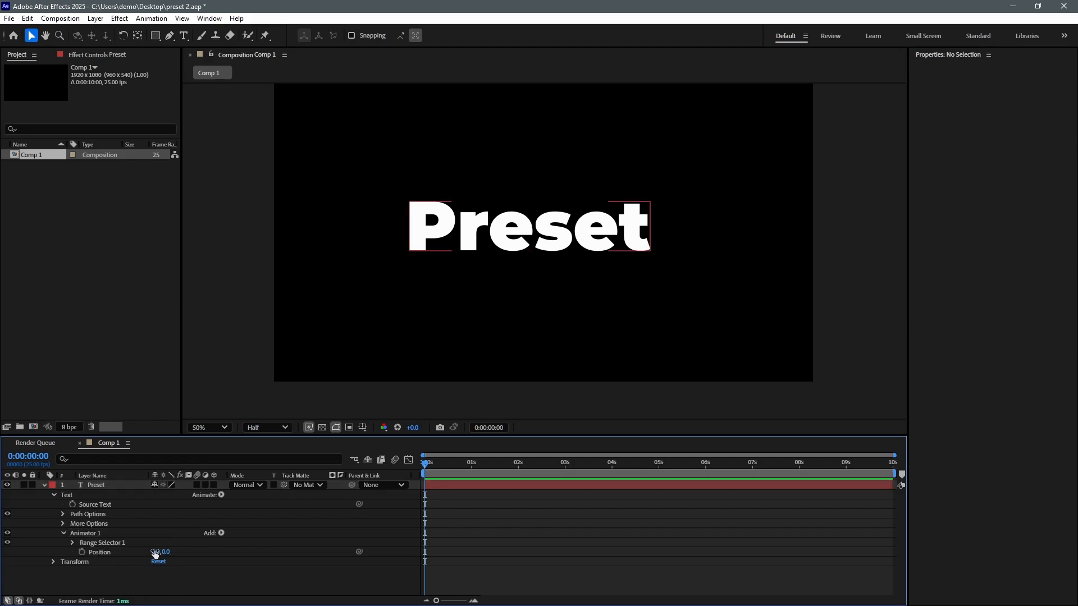
Step: Try Position offsets 350 then 104, sweep range Start, then delete Position
drag(156, 554, 351, 551)
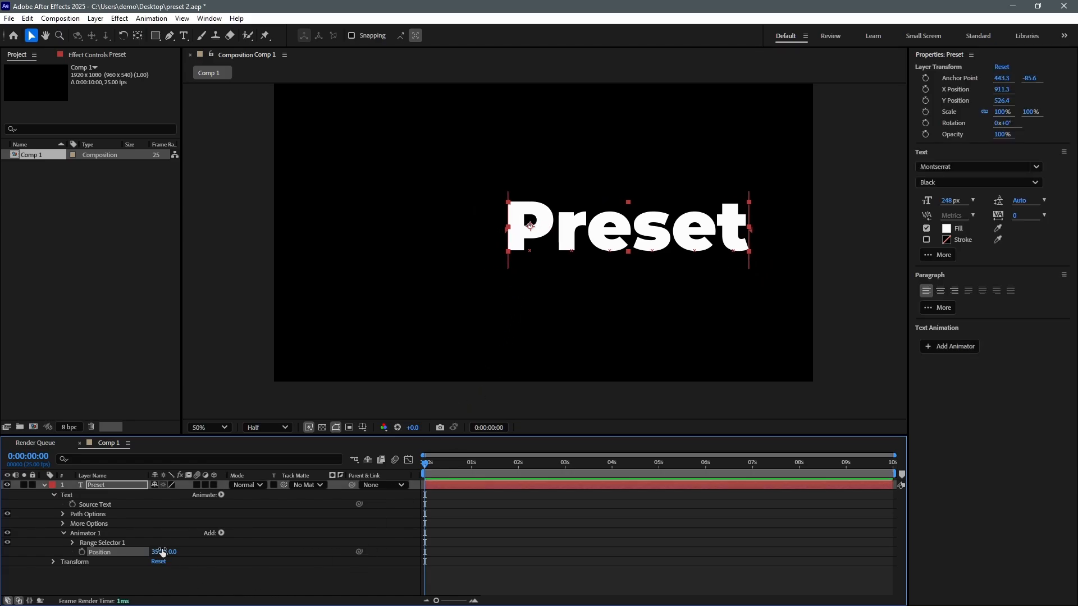
drag(163, 553, 130, 575)
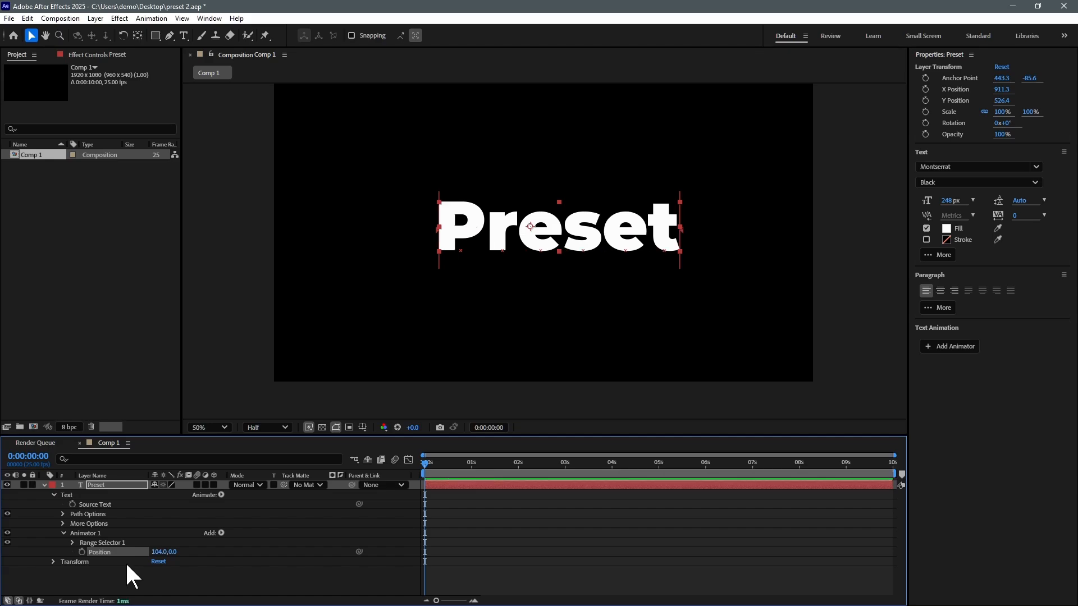
click(72, 543)
scroll(112, 543, down, 1)
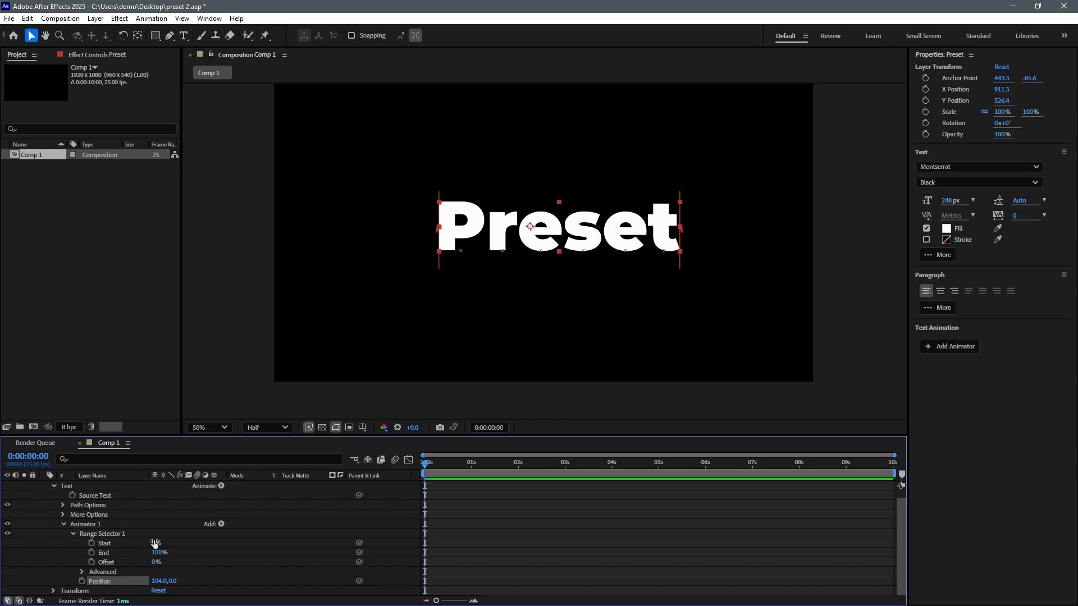
mouse_move(154, 543)
mouse_down()
mouse_move(209, 539)
mouse_move(140, 544)
mouse_up()
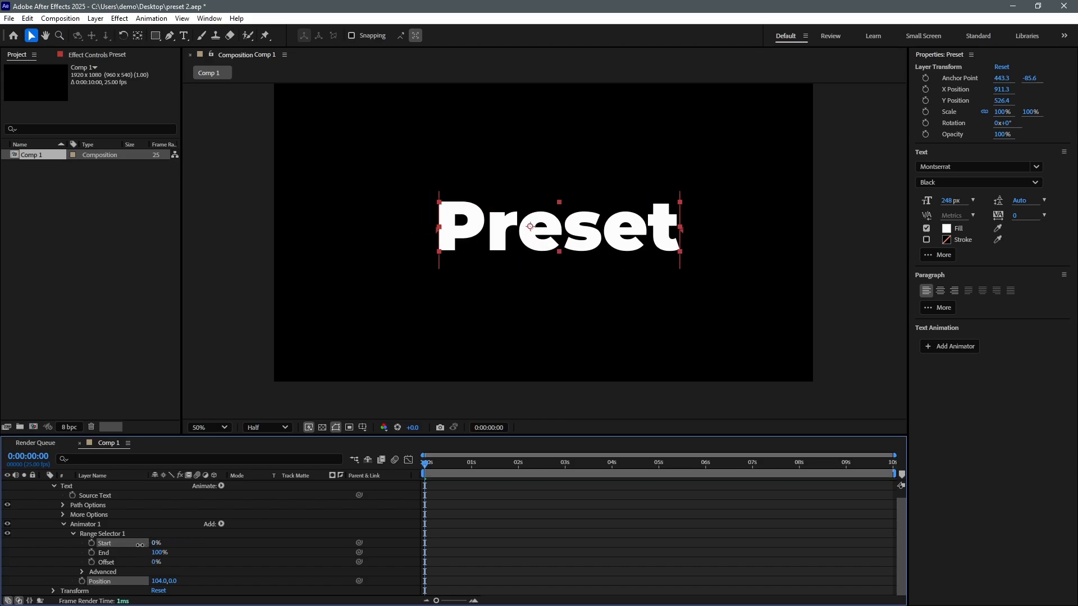
key(Delete)
click(107, 542)
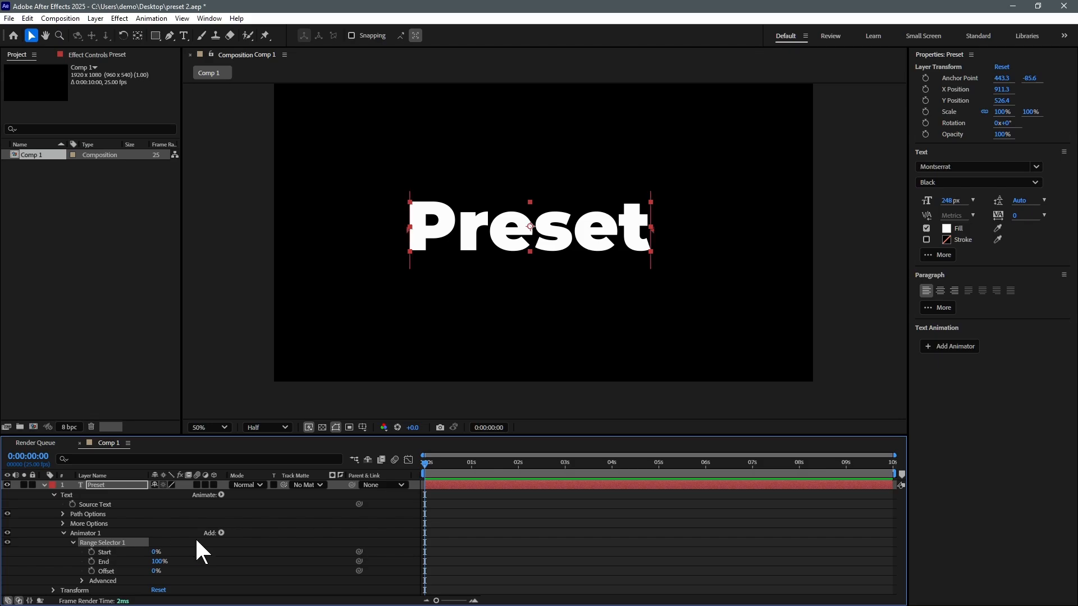
Step: Add Skew to Animator 1 with range 24%–82%, Skew 0 and Skew Axis 4°
click(221, 532)
mouse_move(247, 537)
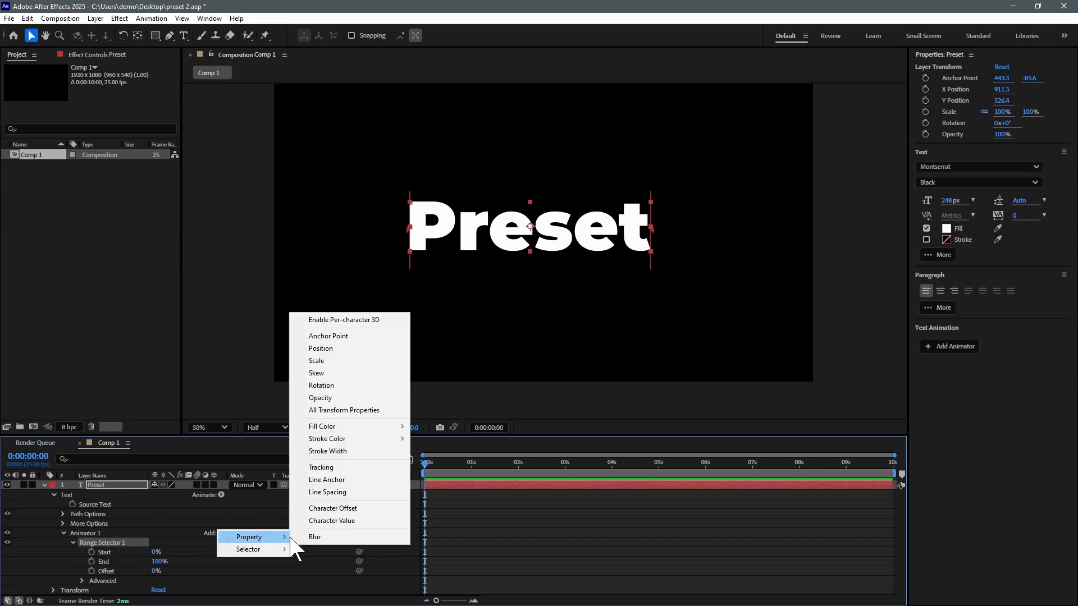
click(336, 374)
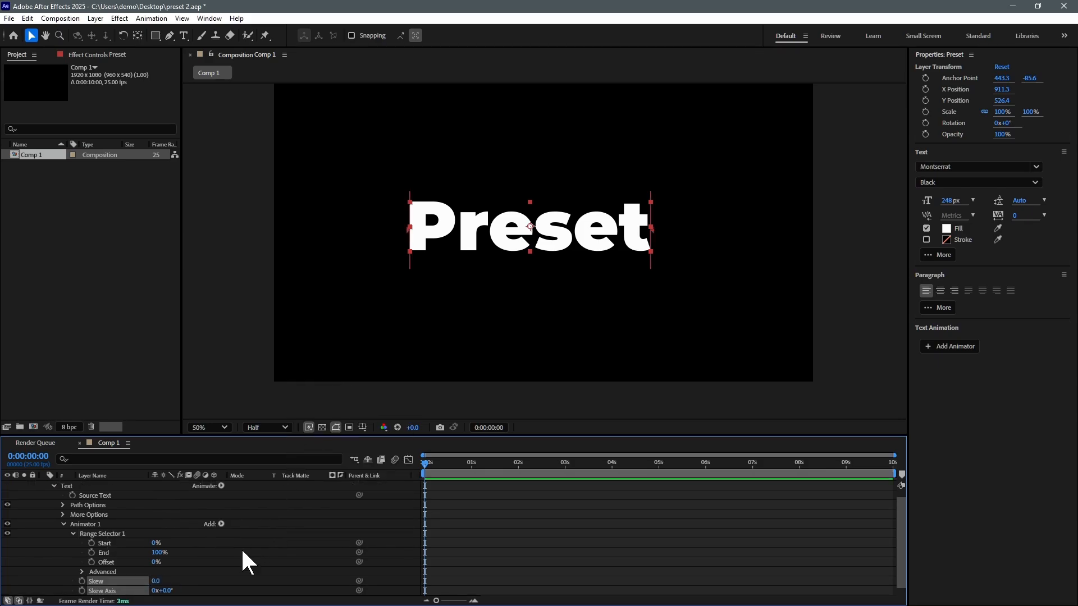
scroll(173, 584, down, 1)
mouse_move(154, 533)
mouse_down()
mouse_move(168, 534)
mouse_move(143, 543)
mouse_up()
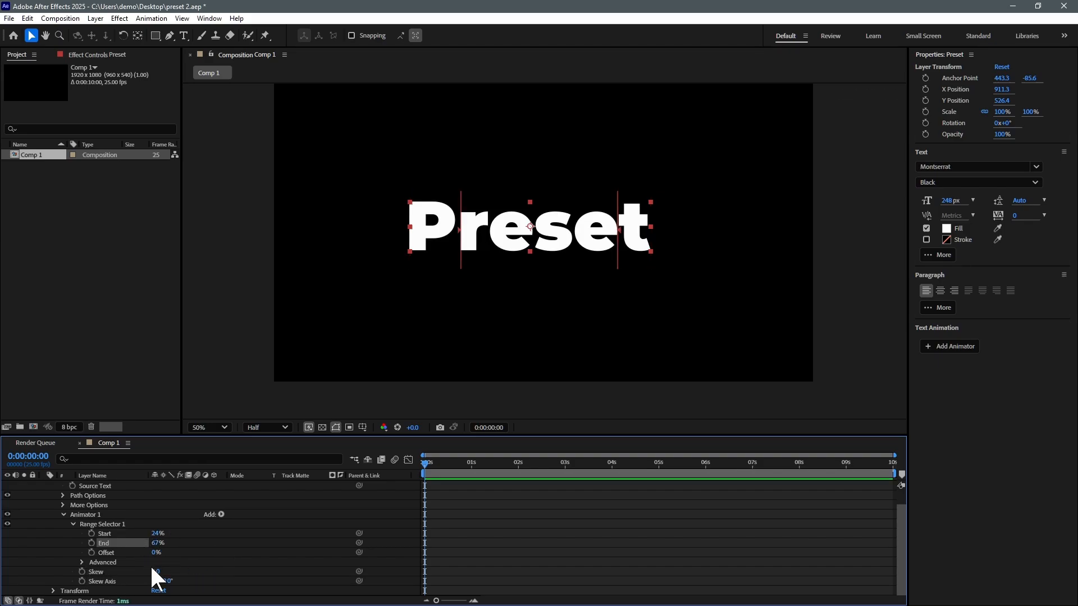
mouse_move(156, 571)
mouse_down()
mouse_move(181, 571)
mouse_move(137, 572)
mouse_move(182, 582)
mouse_move(2, 587)
mouse_move(169, 585)
mouse_up()
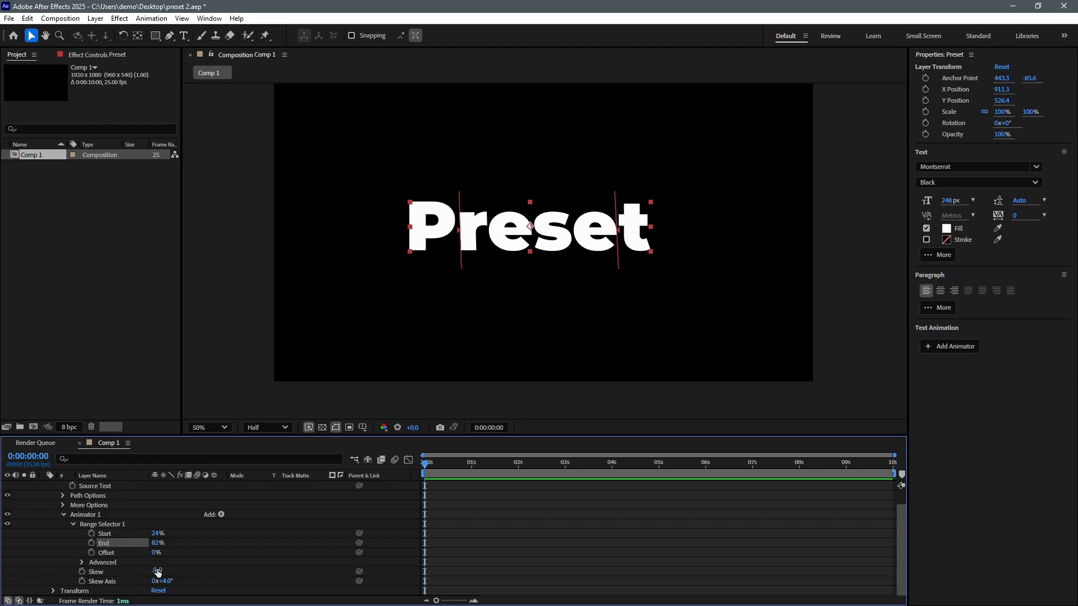
mouse_move(157, 571)
mouse_down()
mouse_move(171, 572)
mouse_move(145, 571)
mouse_move(164, 572)
mouse_up()
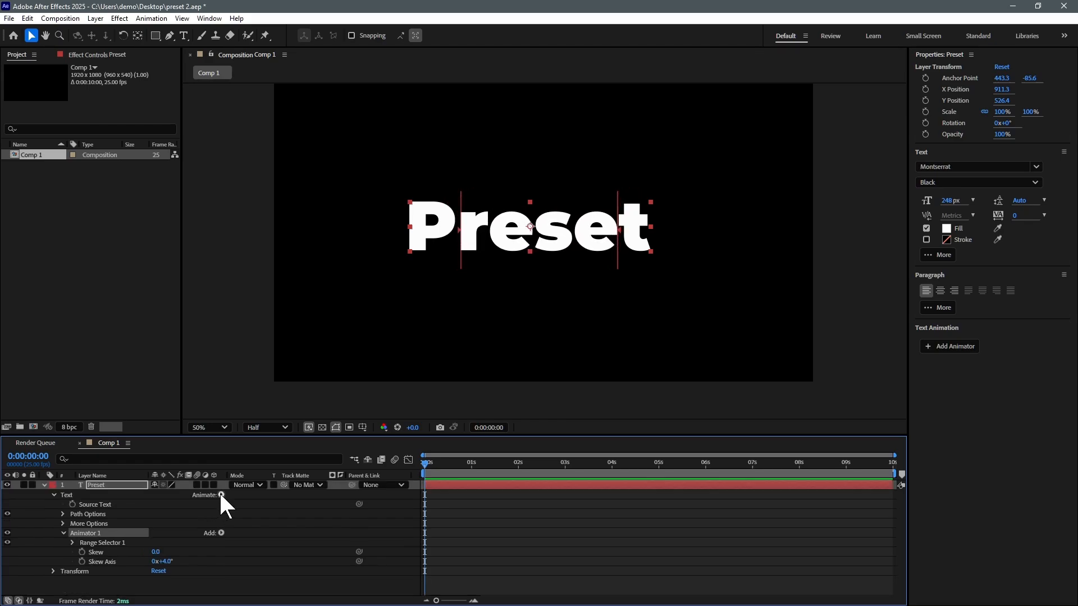
click(222, 494)
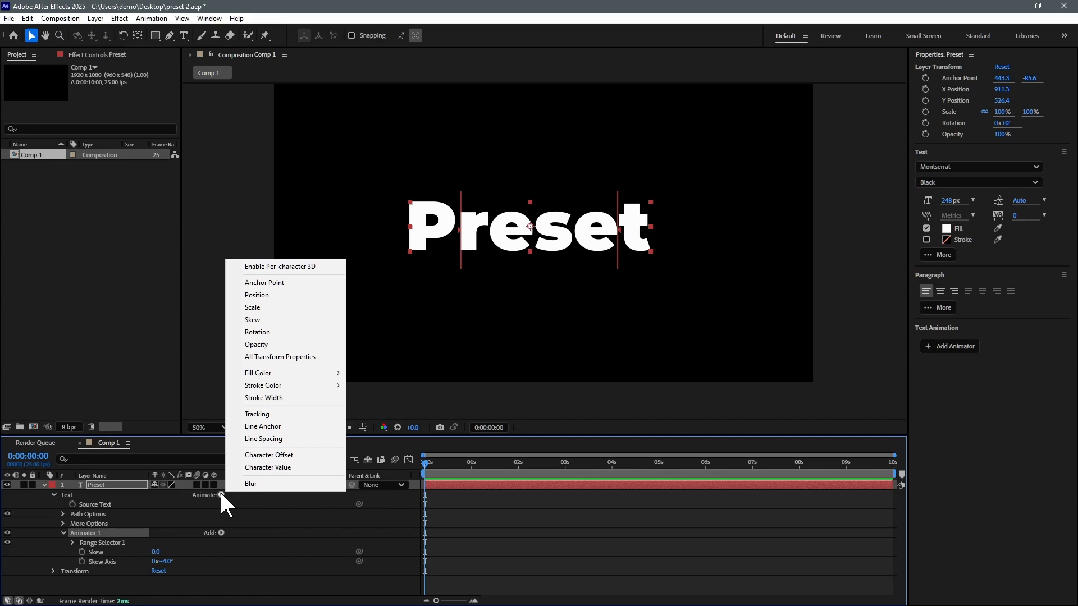
Step: Add an RGB Fill Color keyframed red at 0s, blue moved to about 0:00:01:04
mouse_move(292, 374)
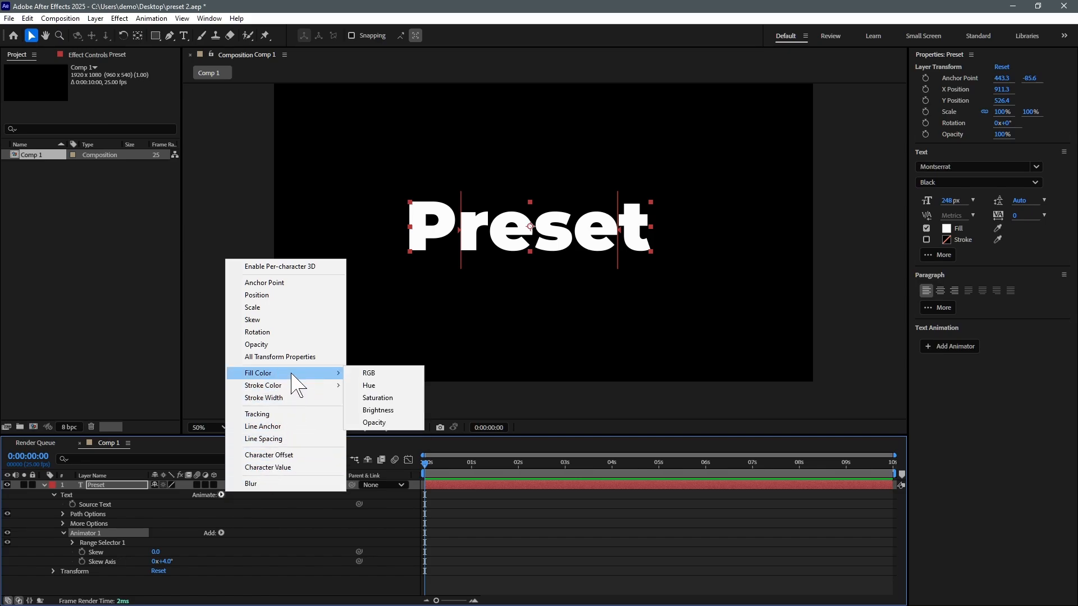
click(370, 374)
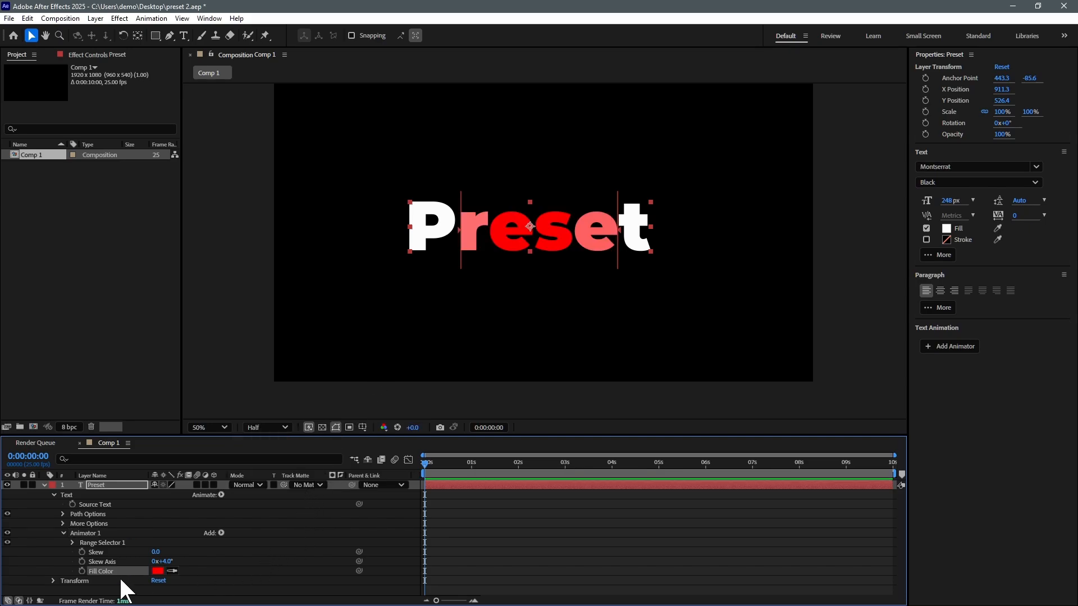
click(82, 571)
drag(425, 463, 631, 466)
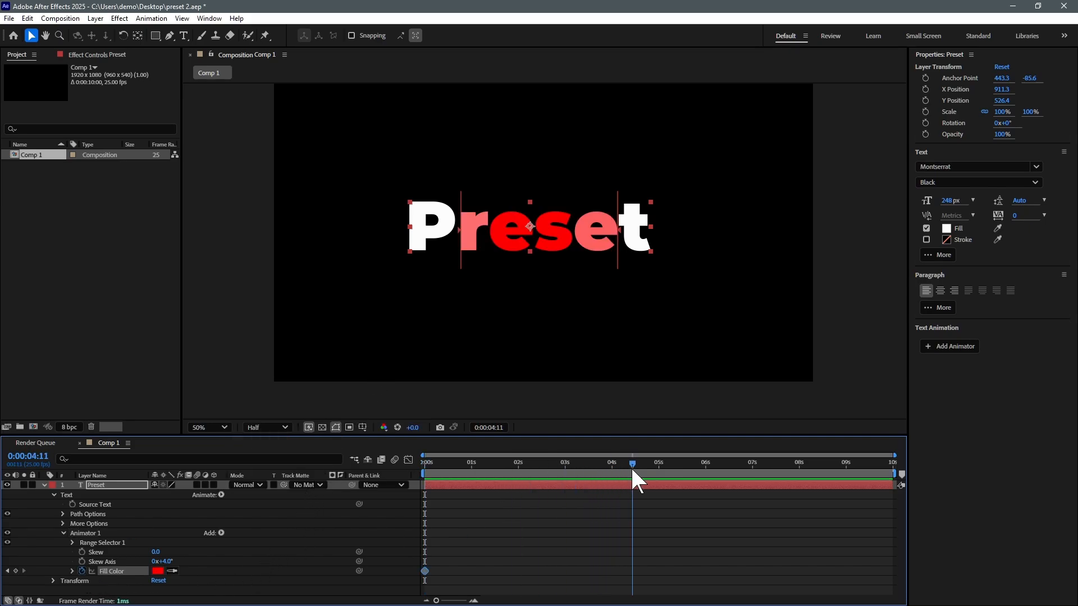
click(158, 571)
click(800, 292)
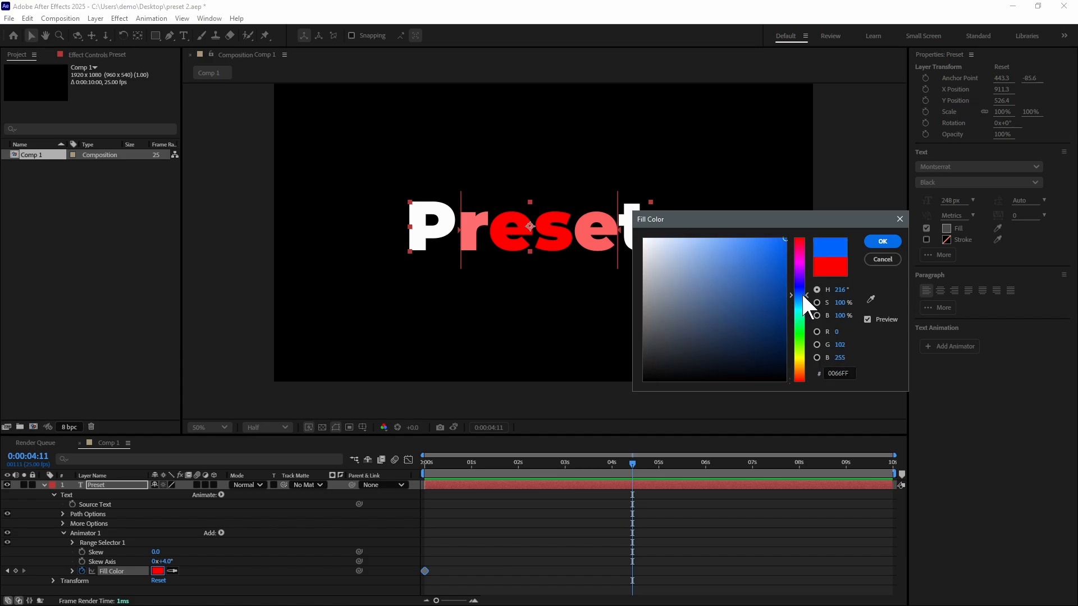
click(877, 239)
key(Home)
key(space)
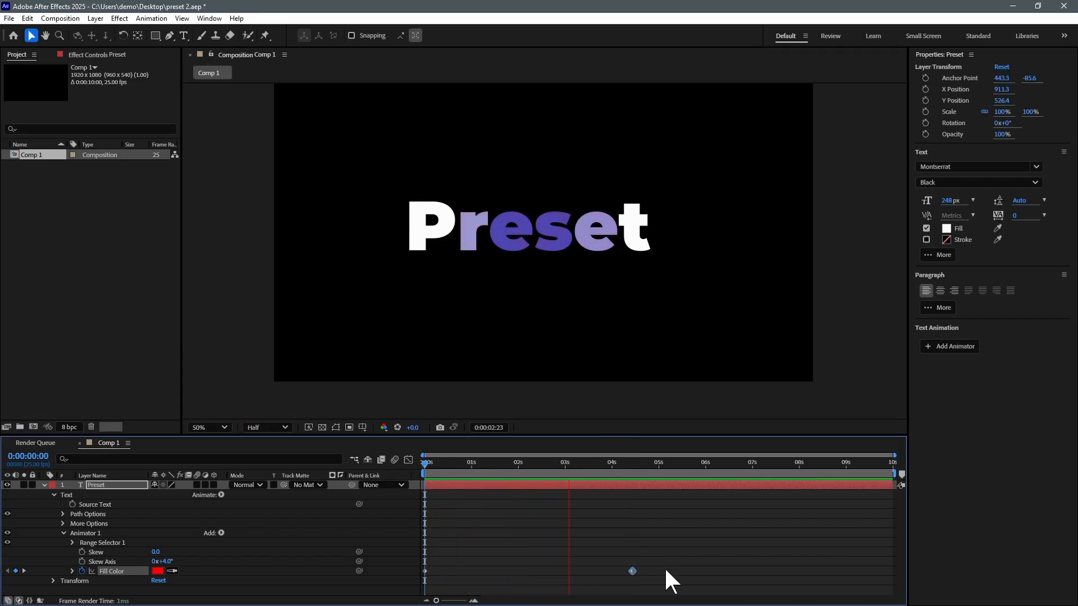
drag(632, 571, 479, 571)
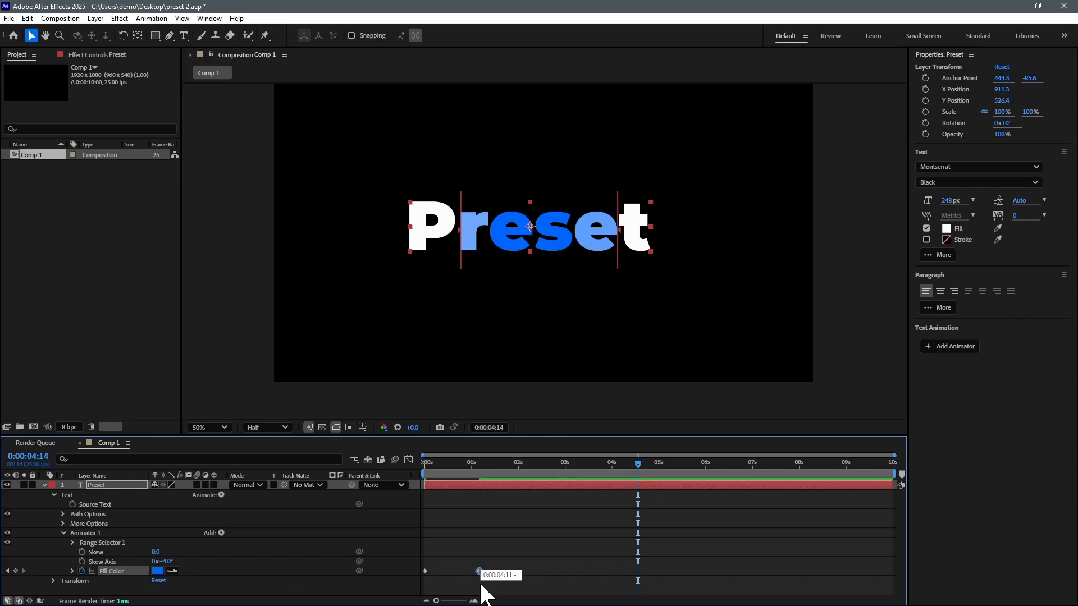
key(space)
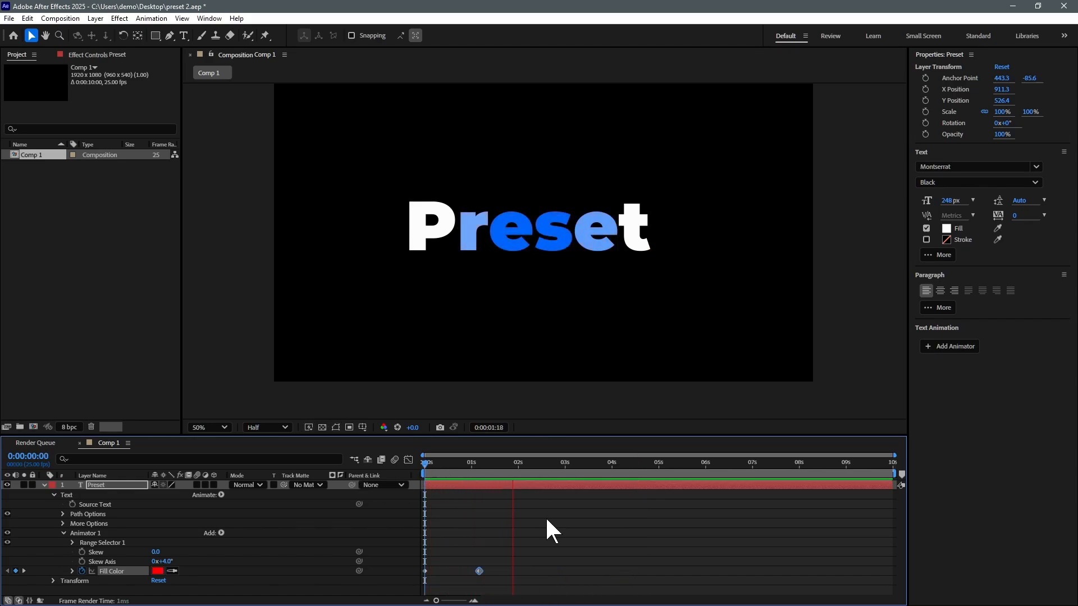
Step: Add a green fill keyframe at 0:00:02:08, preview, and tighten all three keyframes
click(538, 462)
click(158, 571)
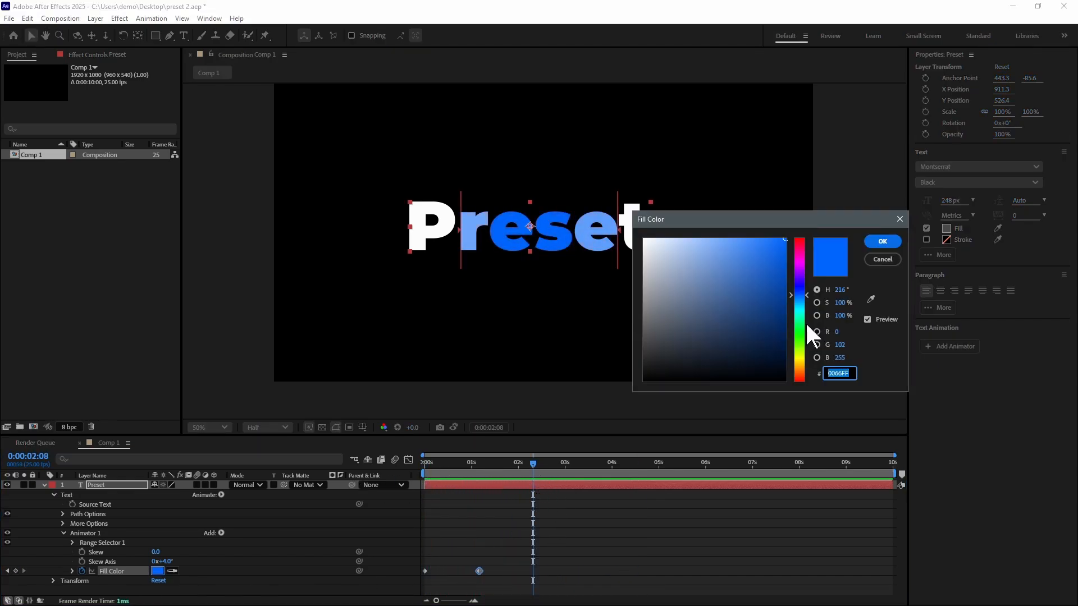
click(800, 325)
click(883, 241)
key(space)
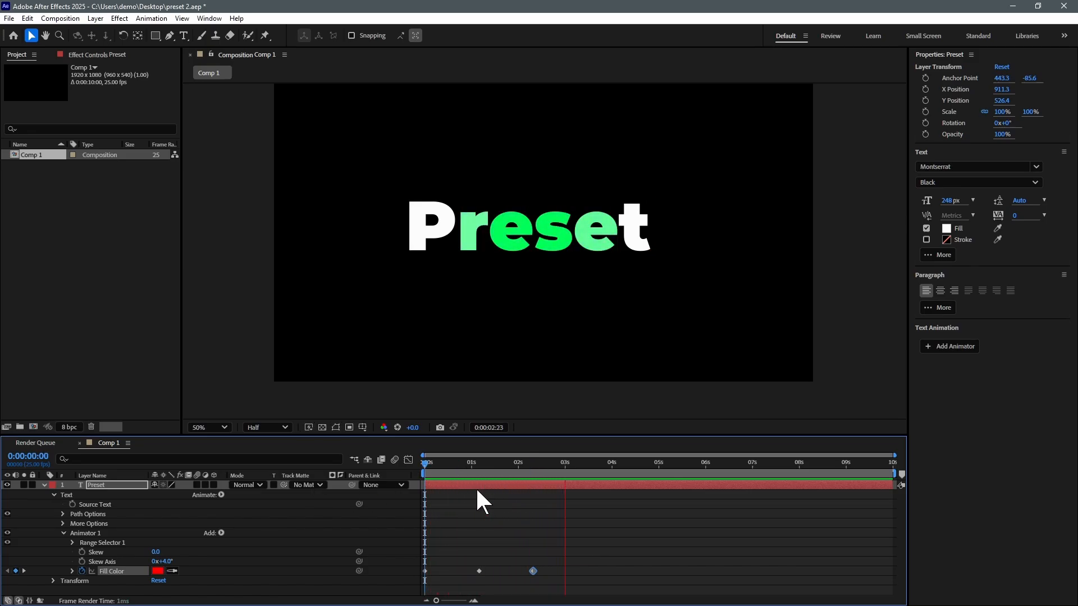
key(space)
click(521, 563)
drag(521, 563, 482, 571)
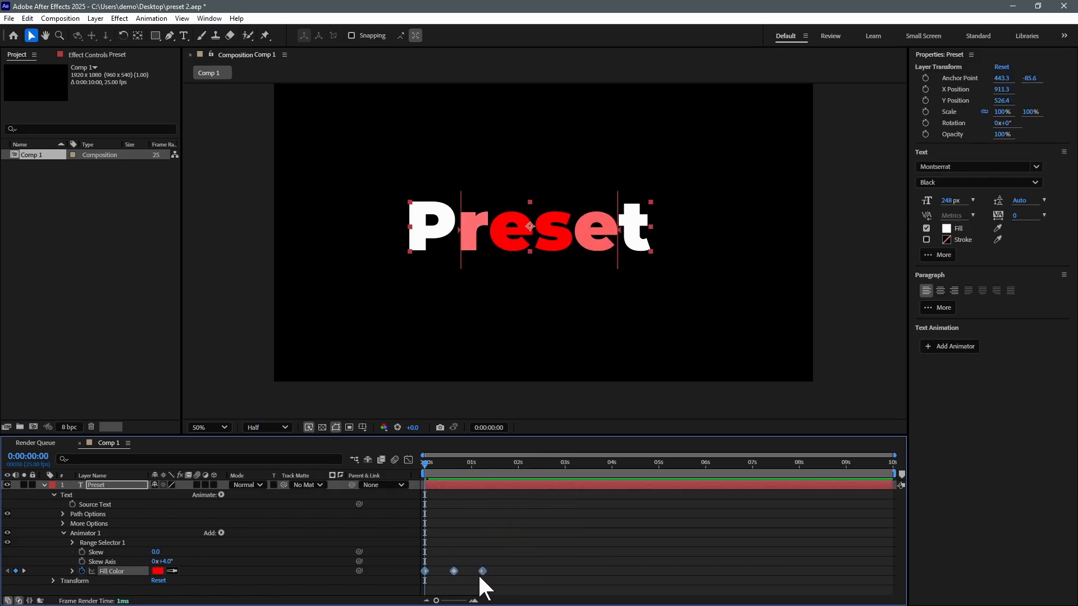
click(221, 495)
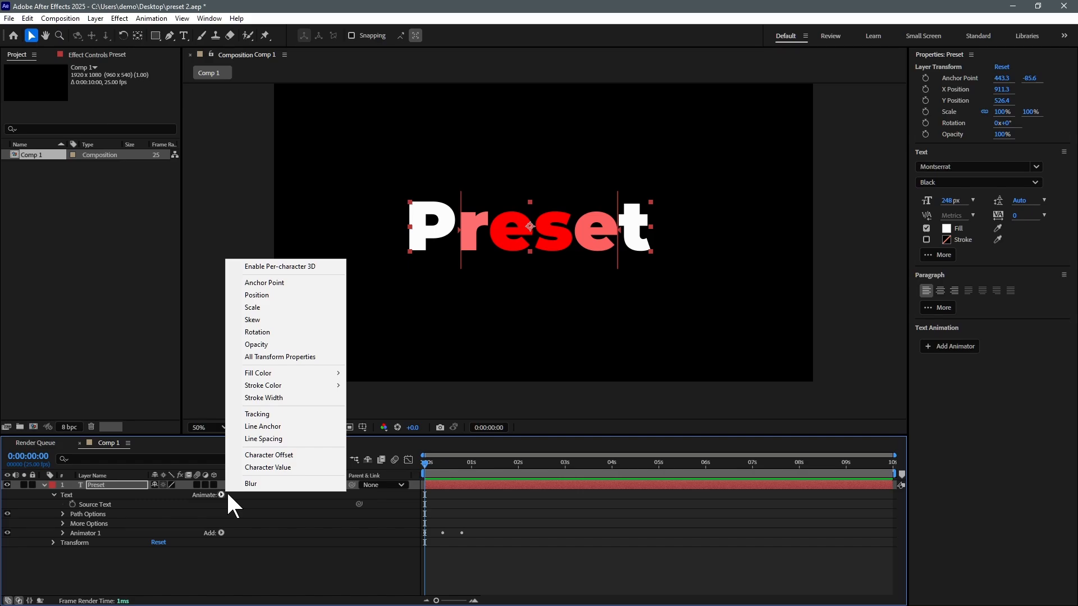
Step: Add Scale to Animator 1, keyframed from 234% at 0s to 103% at 0:00:00:20
click(269, 309)
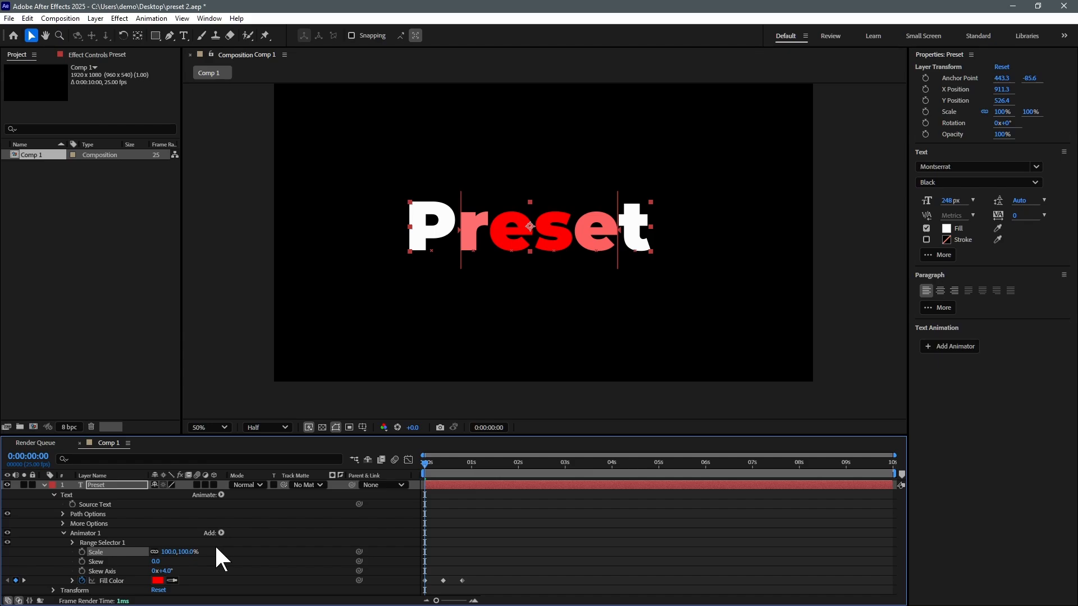
drag(167, 552, 236, 546)
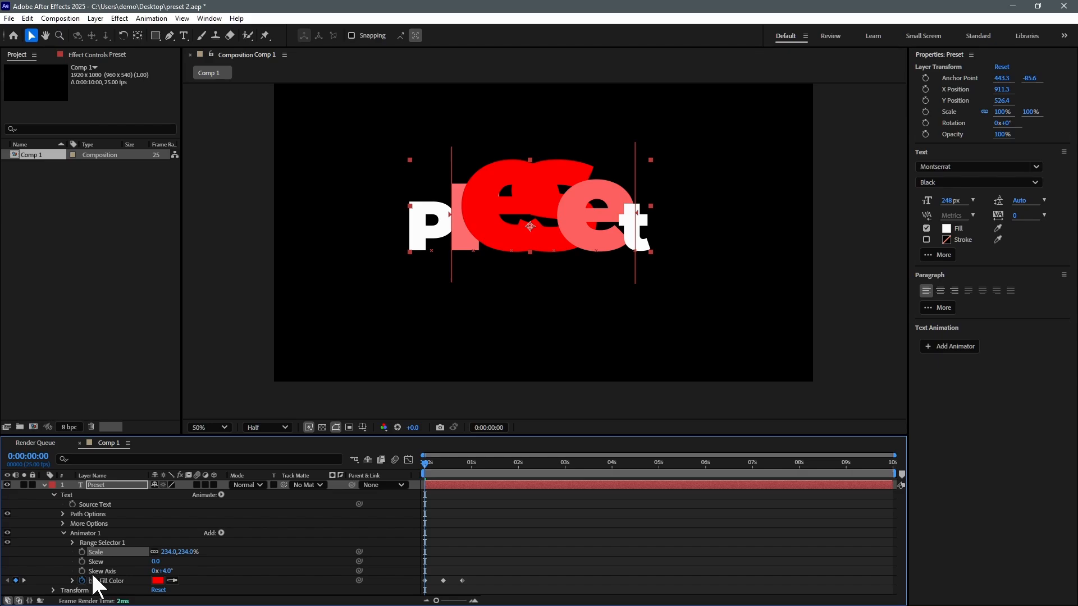
click(82, 552)
drag(451, 471, 462, 471)
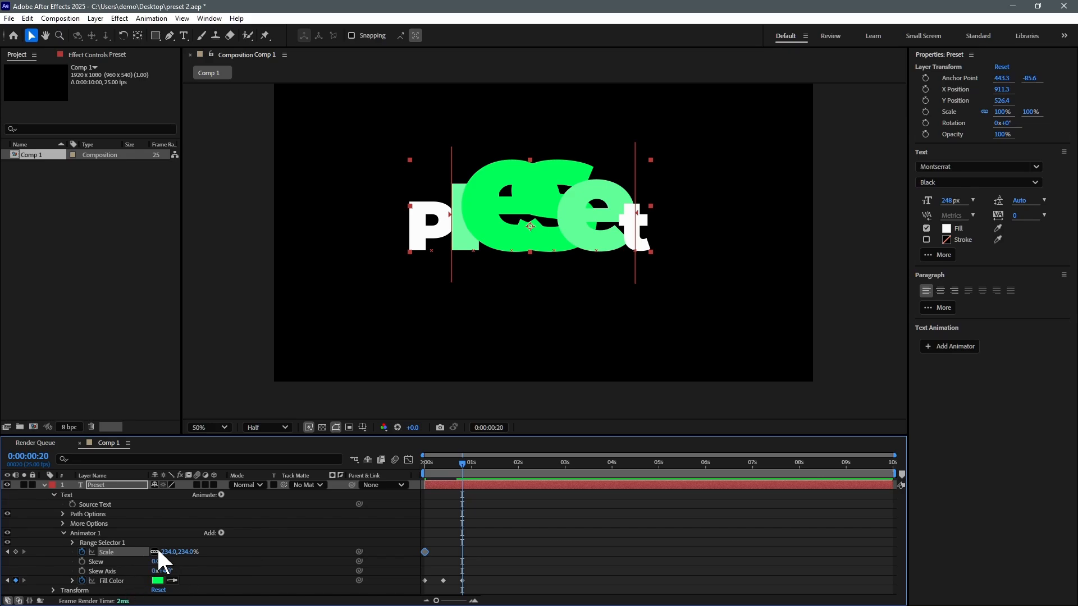
drag(168, 551, 110, 570)
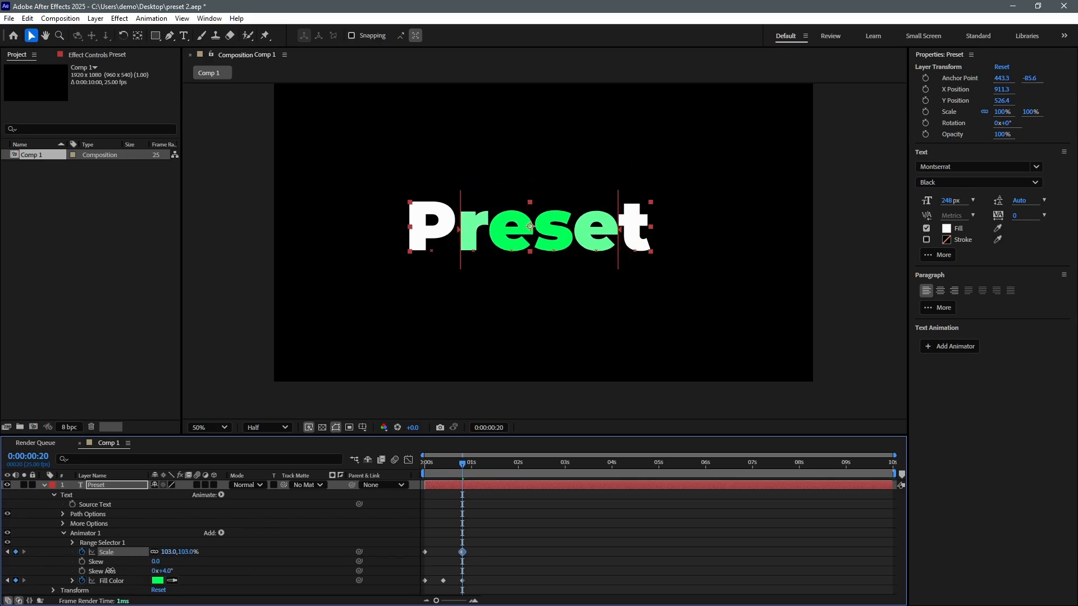
drag(437, 465, 393, 476)
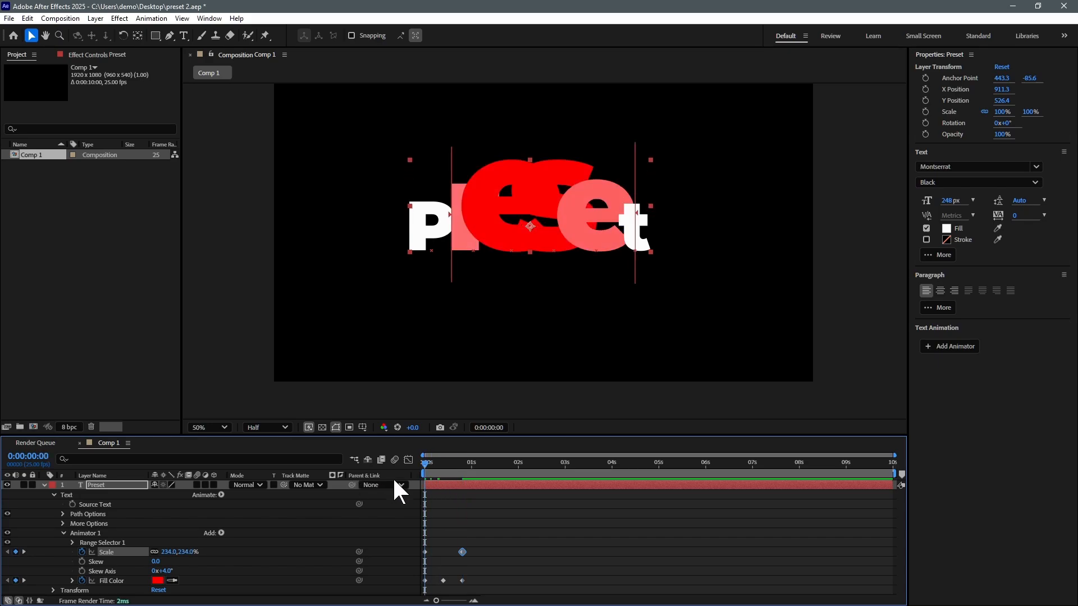
key(space)
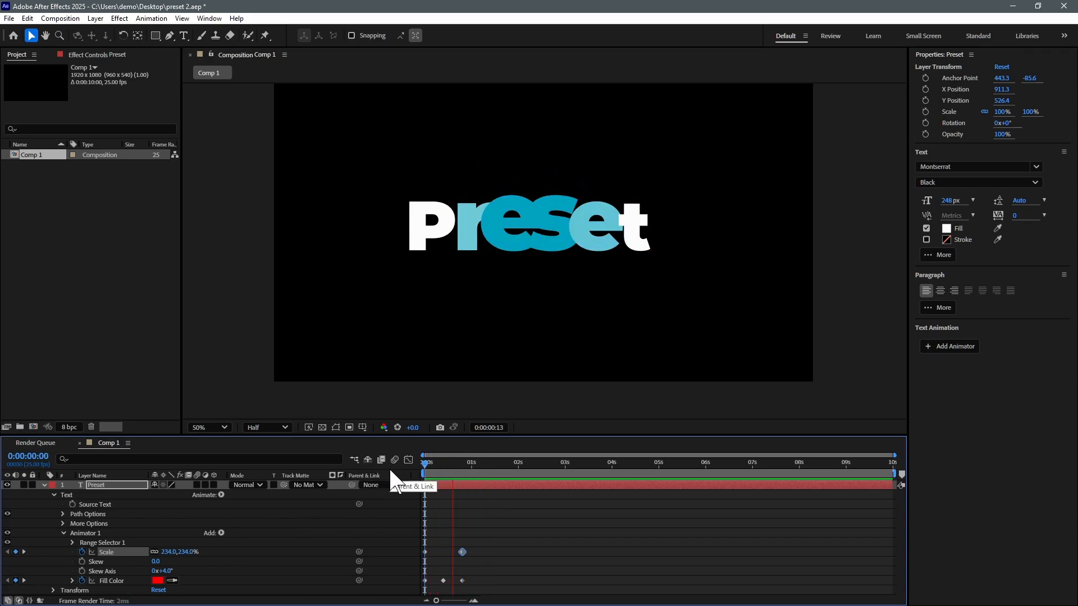
key(space)
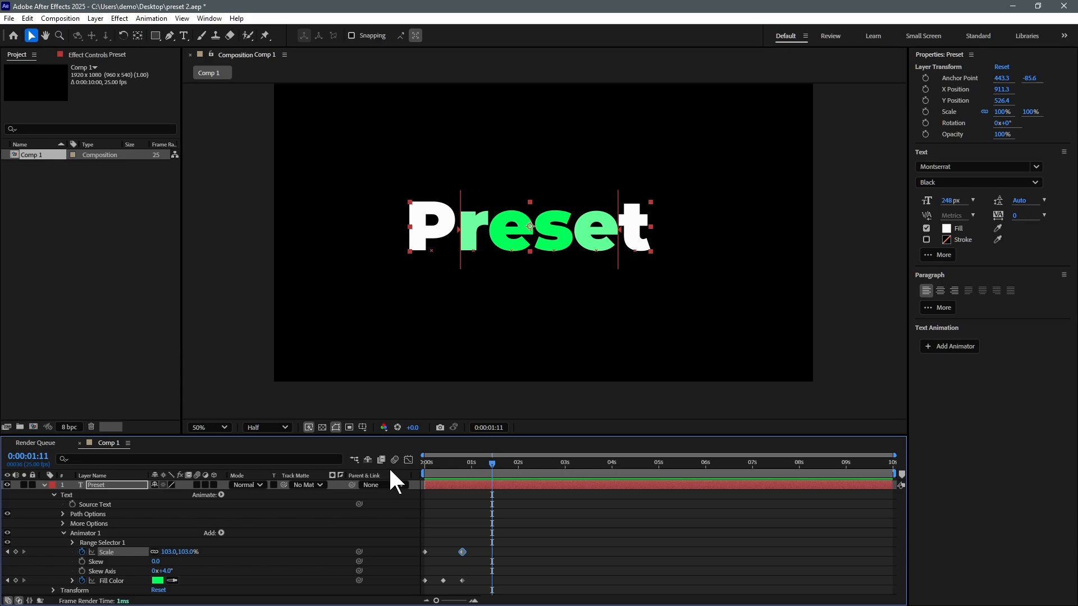
drag(432, 464, 424, 470)
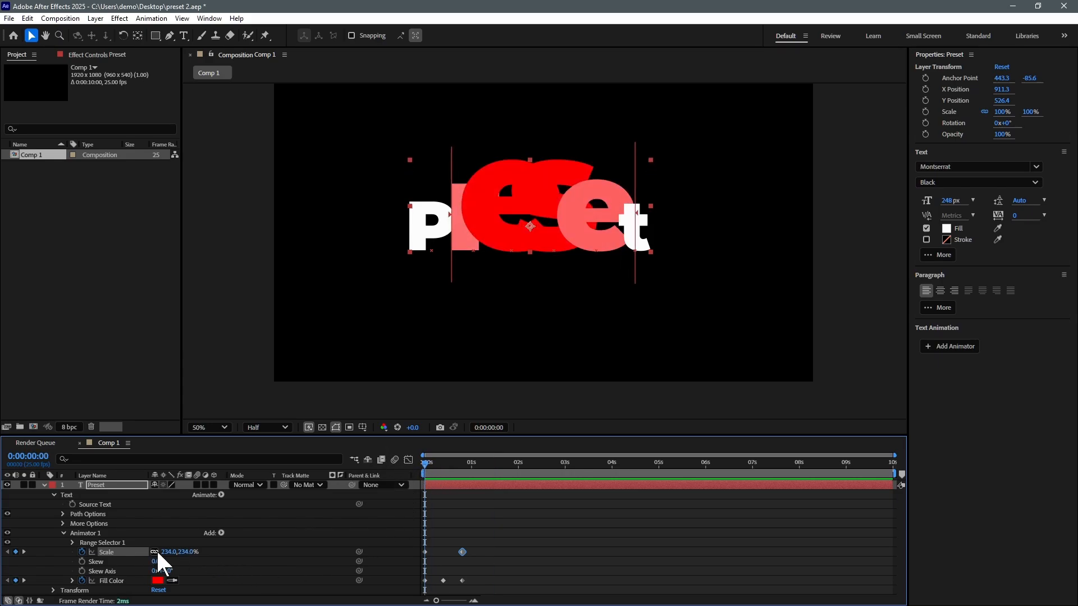
Step: Add Animator 2 with a blue Stroke Color and enable a 1 px text stroke
click(63, 533)
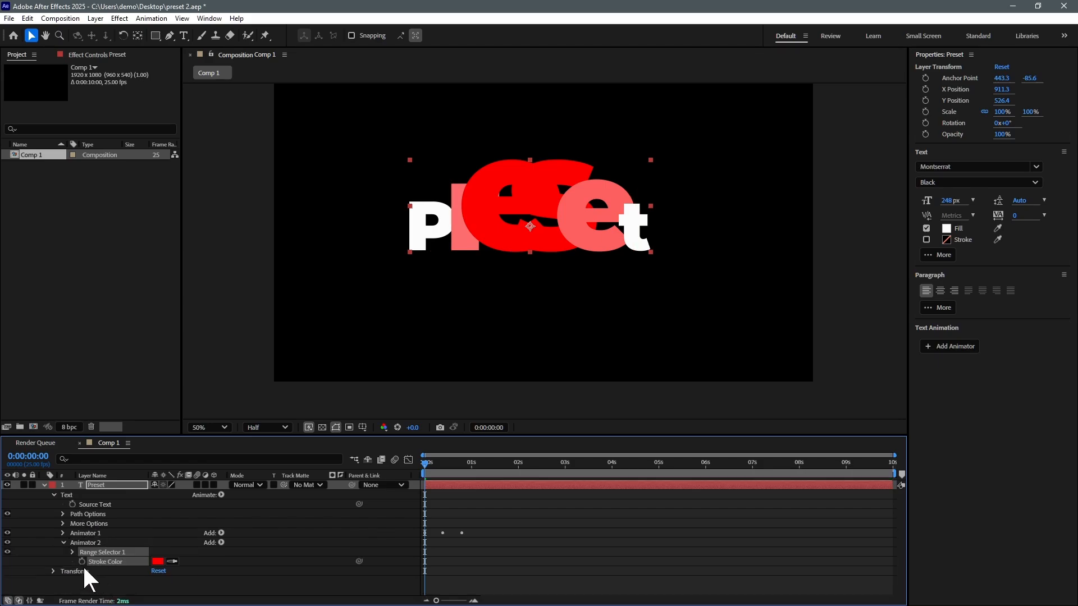
click(81, 562)
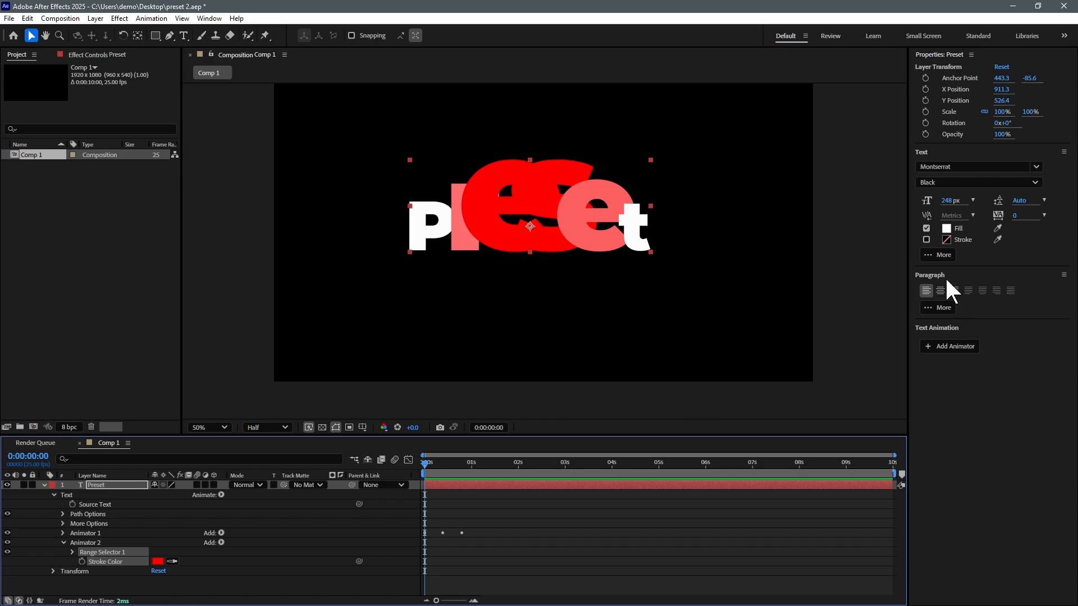
click(926, 240)
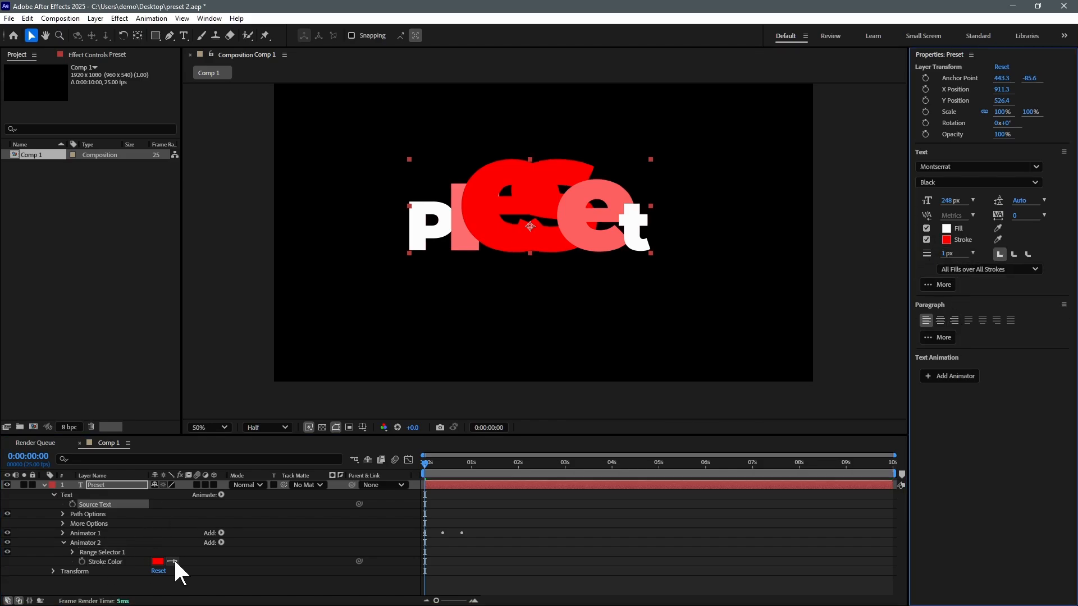
click(157, 562)
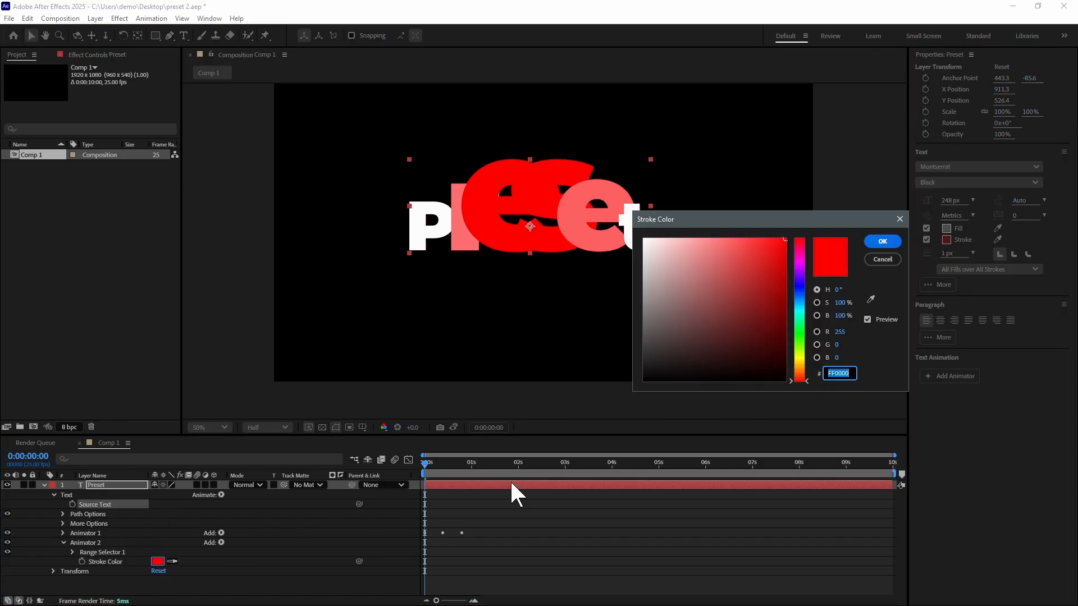
click(797, 287)
click(882, 241)
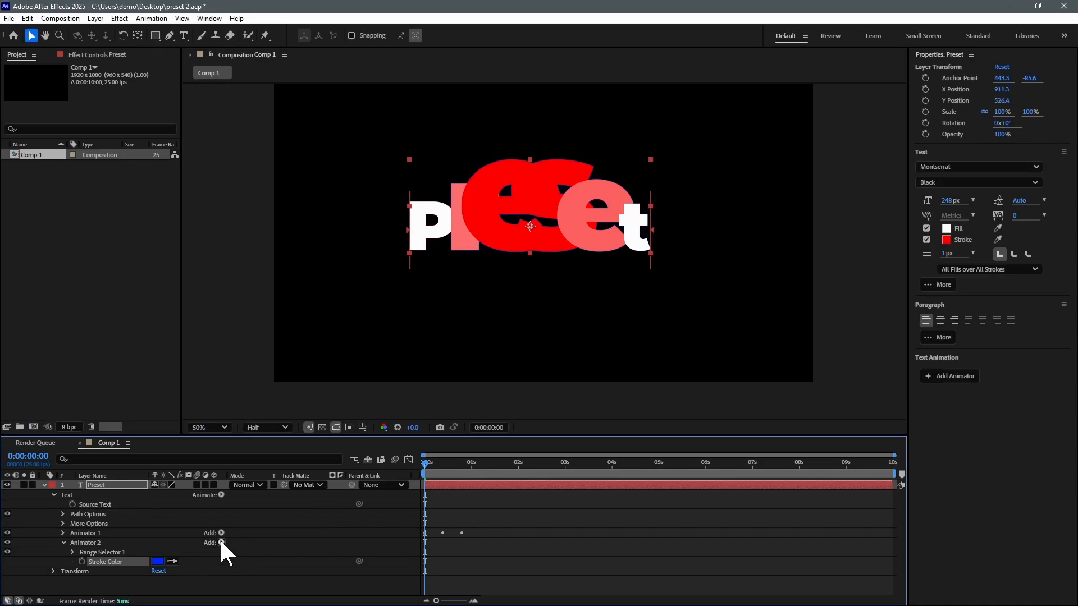
click(221, 542)
Step: Keyframe Animator 2's Stroke Width from 62 at 0s to 27 at 0:00:01:04, then preview
mouse_move(249, 546)
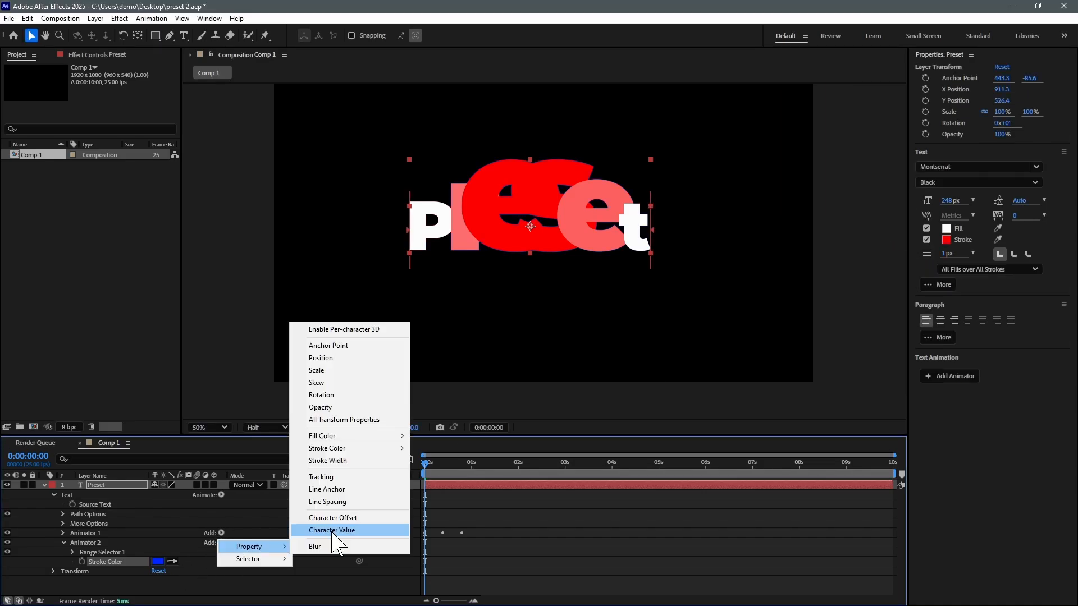
click(348, 462)
drag(153, 573, 167, 572)
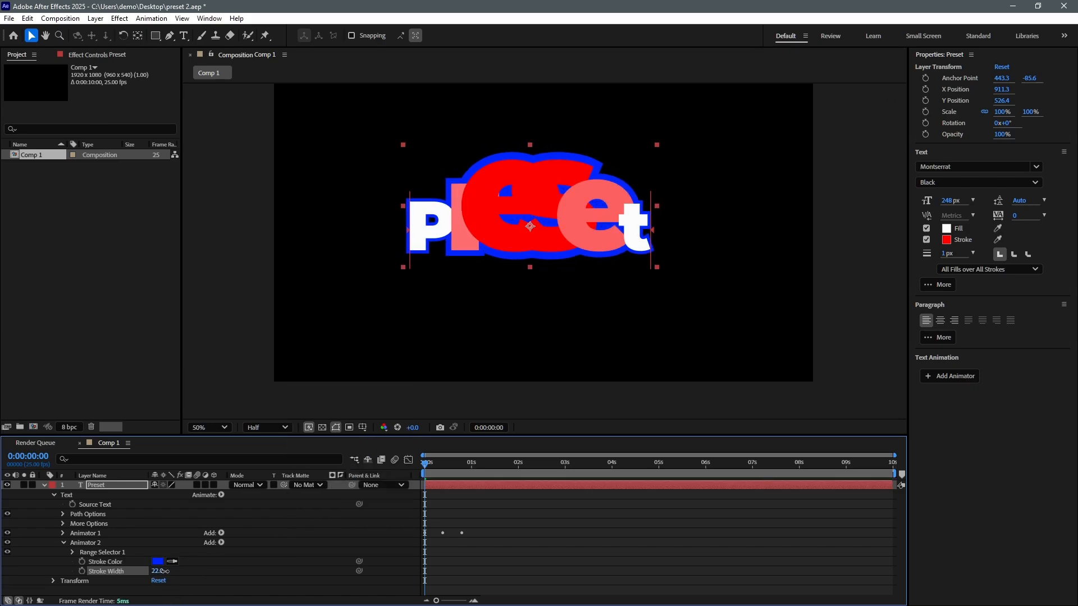
click(81, 570)
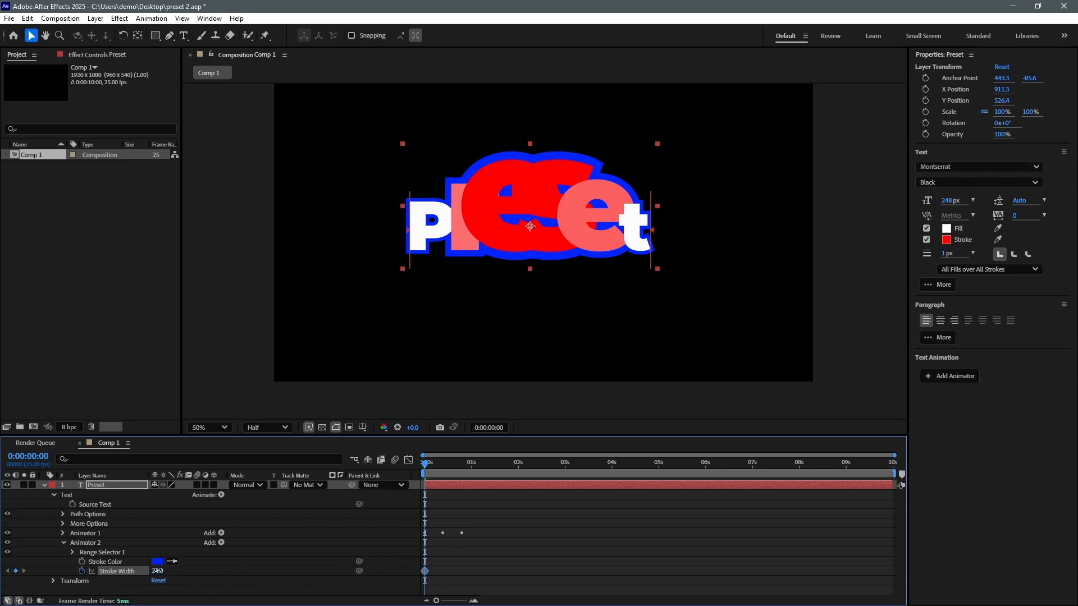
drag(158, 570, 177, 572)
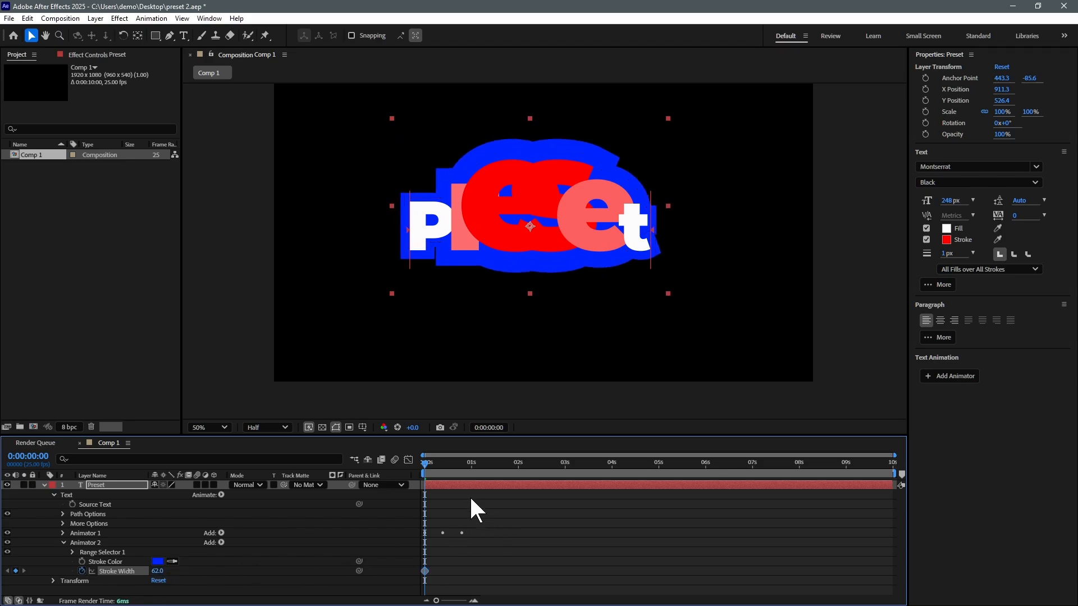
drag(467, 473, 479, 473)
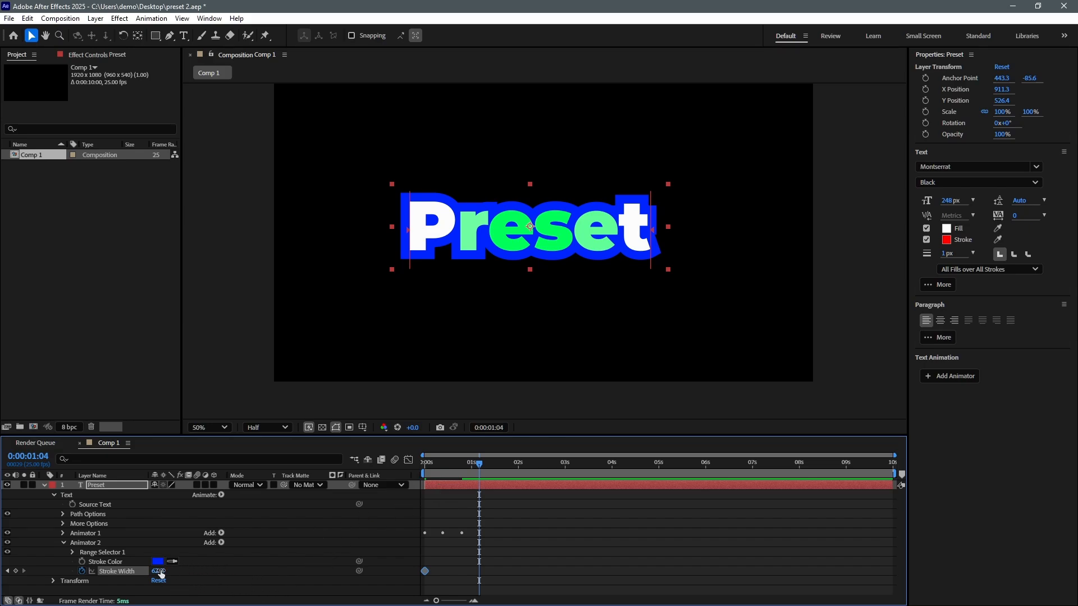
drag(157, 570, 139, 570)
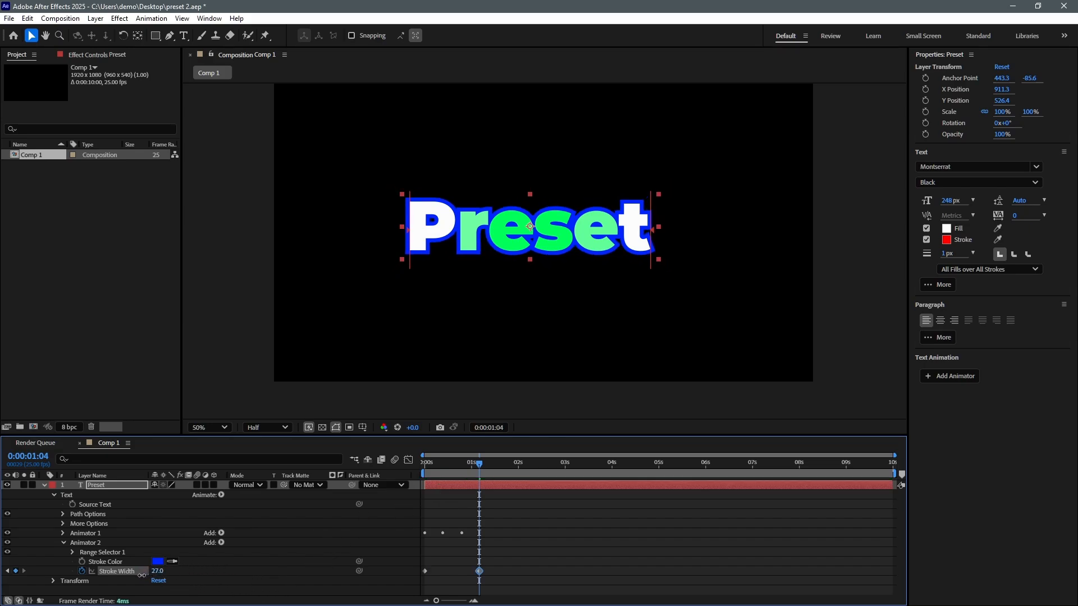
drag(459, 470, 429, 490)
key(space)
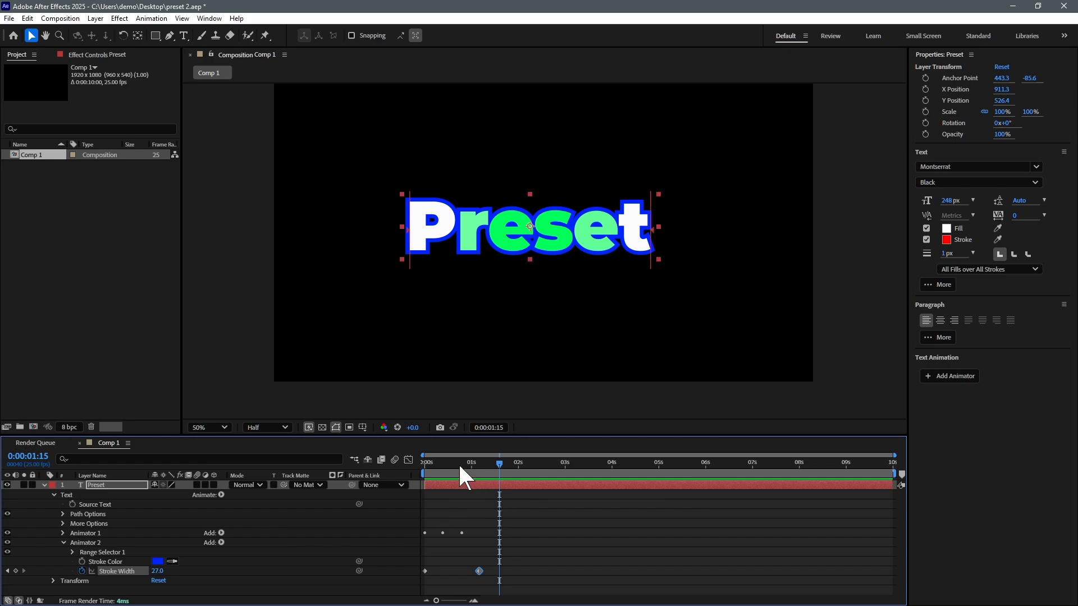
drag(458, 462, 413, 494)
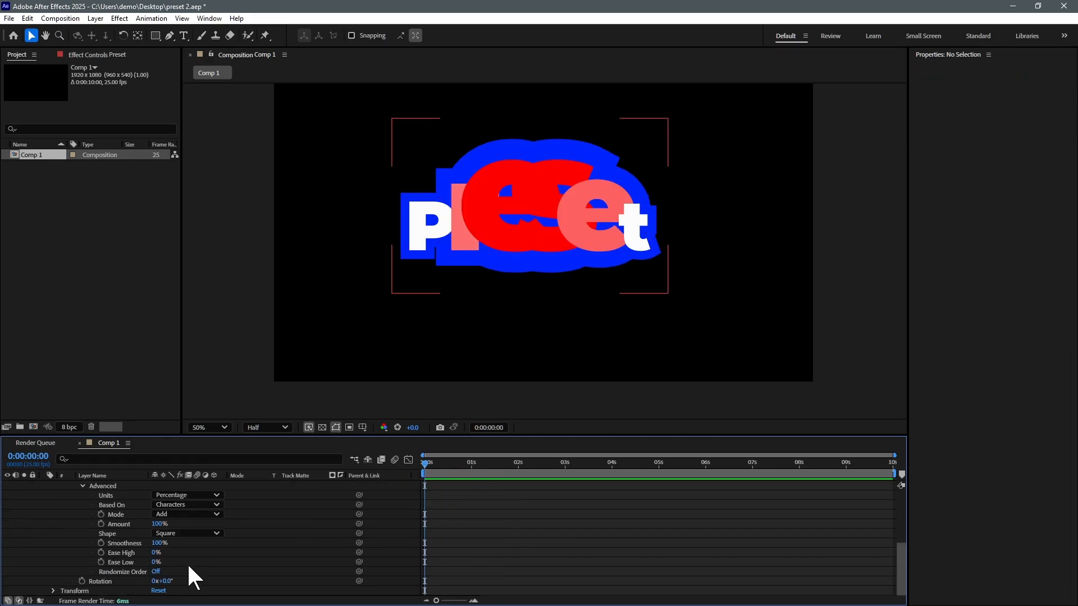
Step: Keyframe the letters' Rotation at -65° at 0s, 16° at 1:04 and 0° at 1:21
drag(161, 581, 139, 583)
click(81, 581)
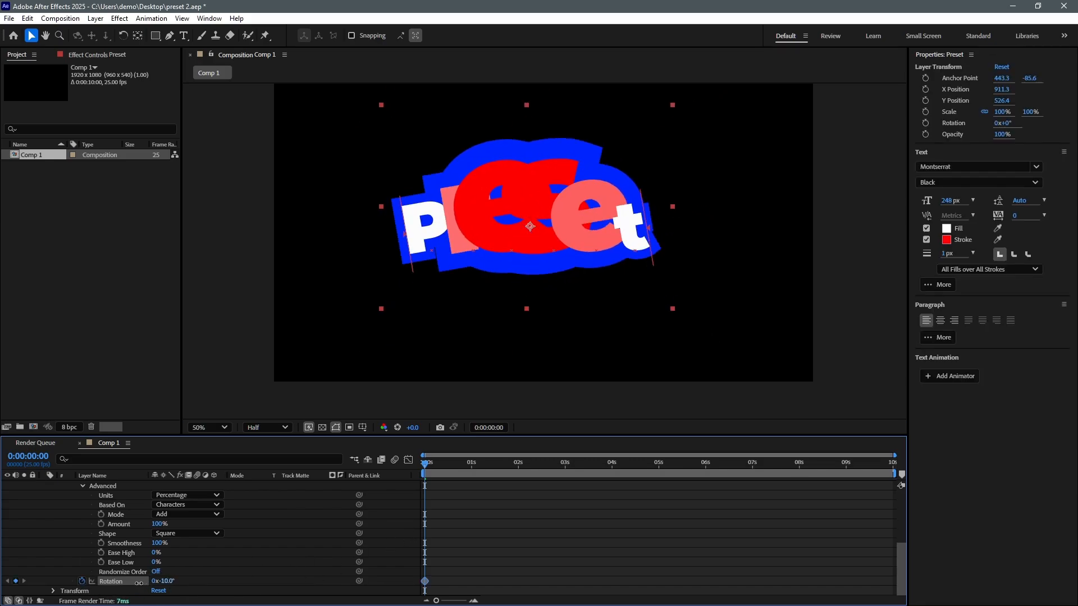
click(475, 463)
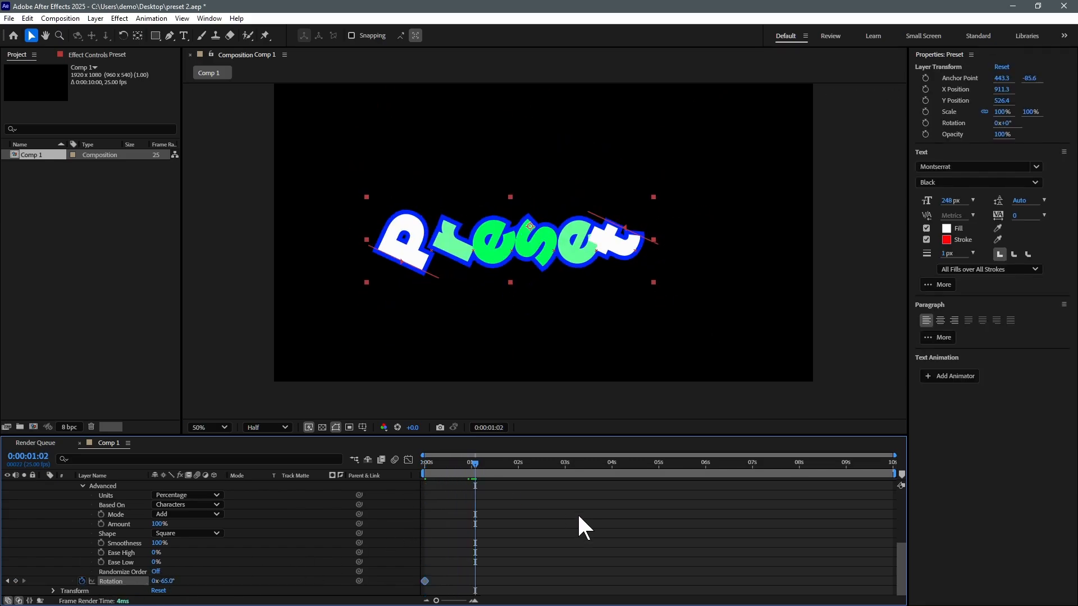
scroll(577, 513, up, 5)
drag(475, 463, 478, 467)
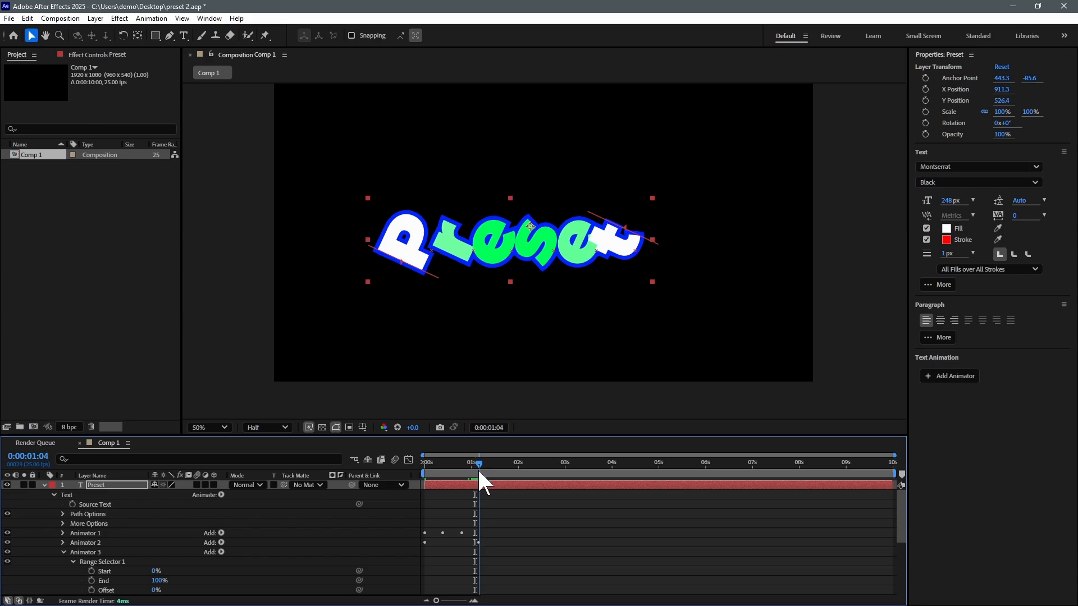
scroll(522, 553, down, 5)
drag(164, 581, 217, 581)
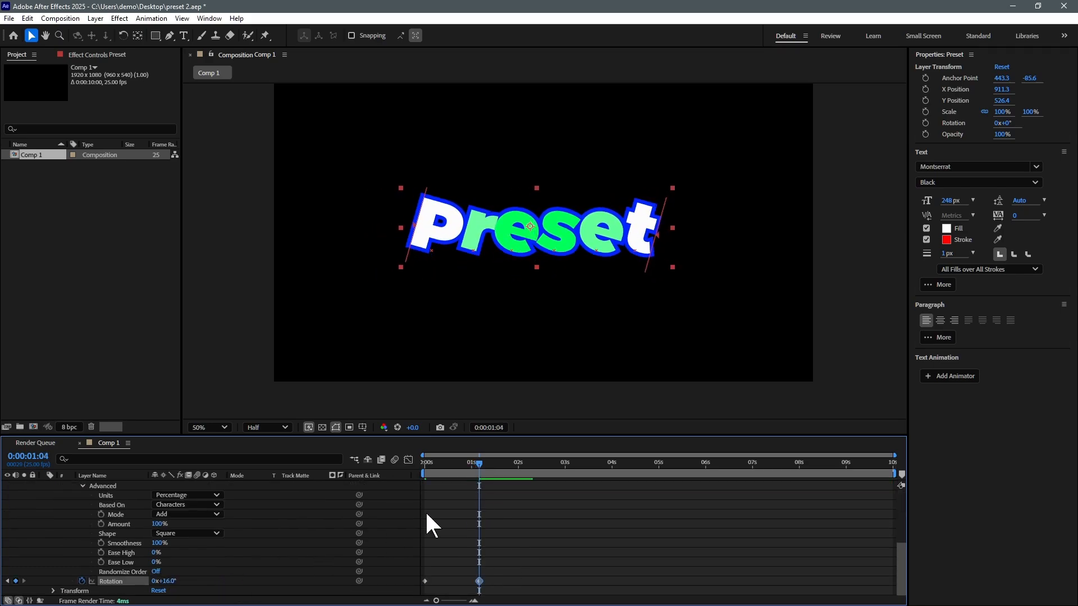
click(508, 467)
drag(509, 469, 512, 468)
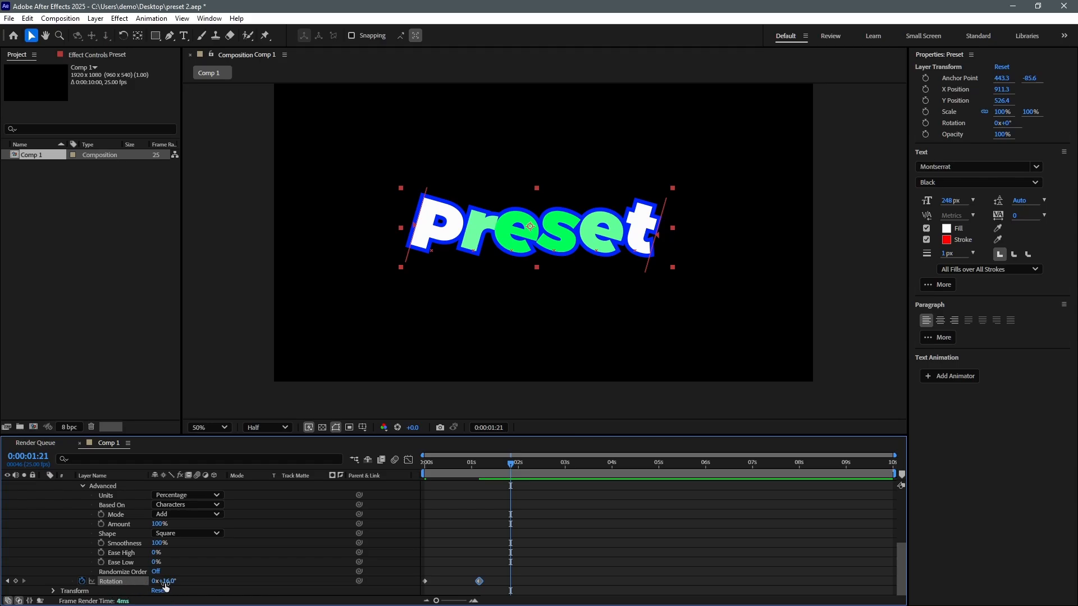
drag(170, 581, 164, 581)
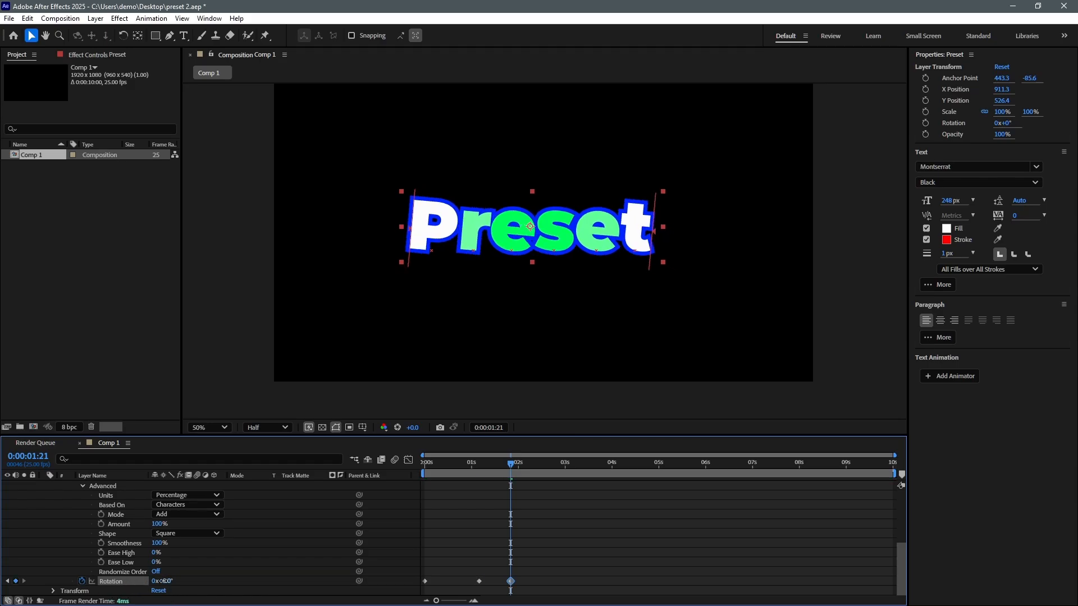
right_click(110, 582)
click(167, 512)
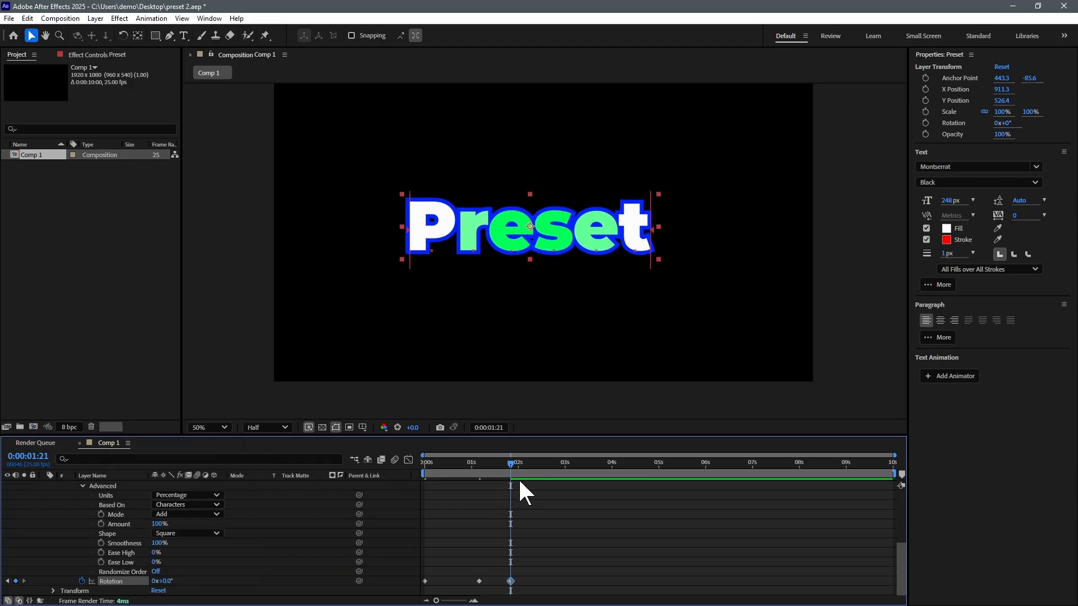
Step: Apply Easy Ease In to the middle rotation keyframe and preview the swing
key(space)
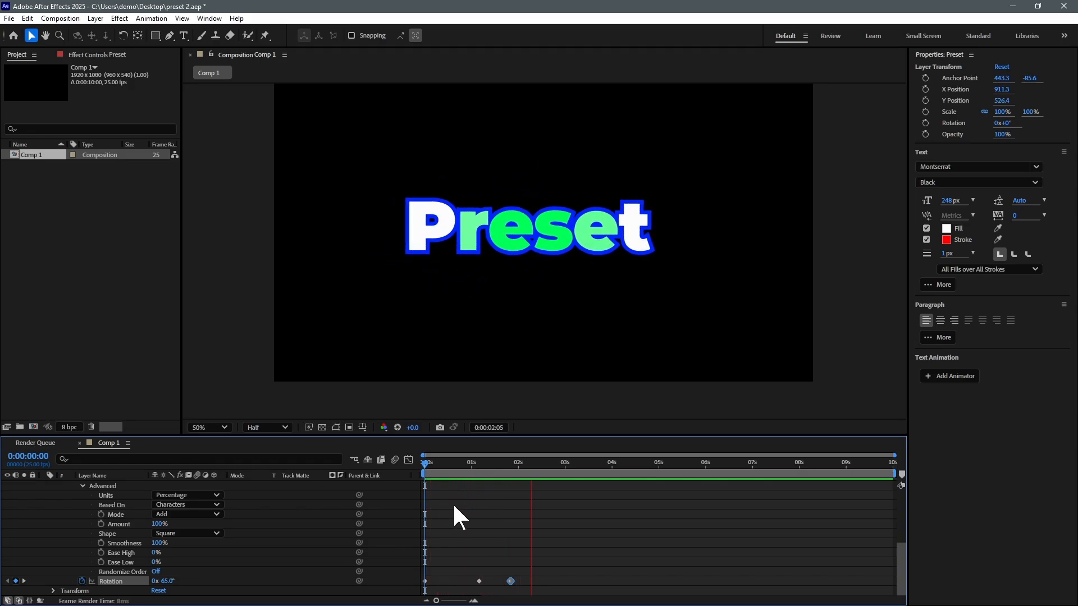
key(space)
right_click(479, 581)
mouse_move(562, 570)
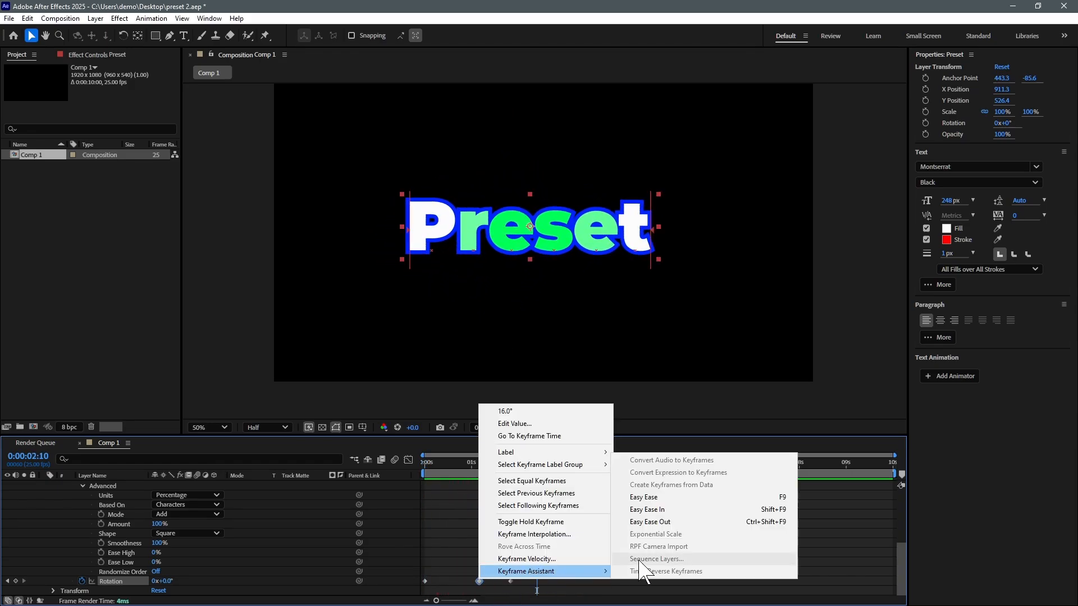
click(645, 507)
key(space)
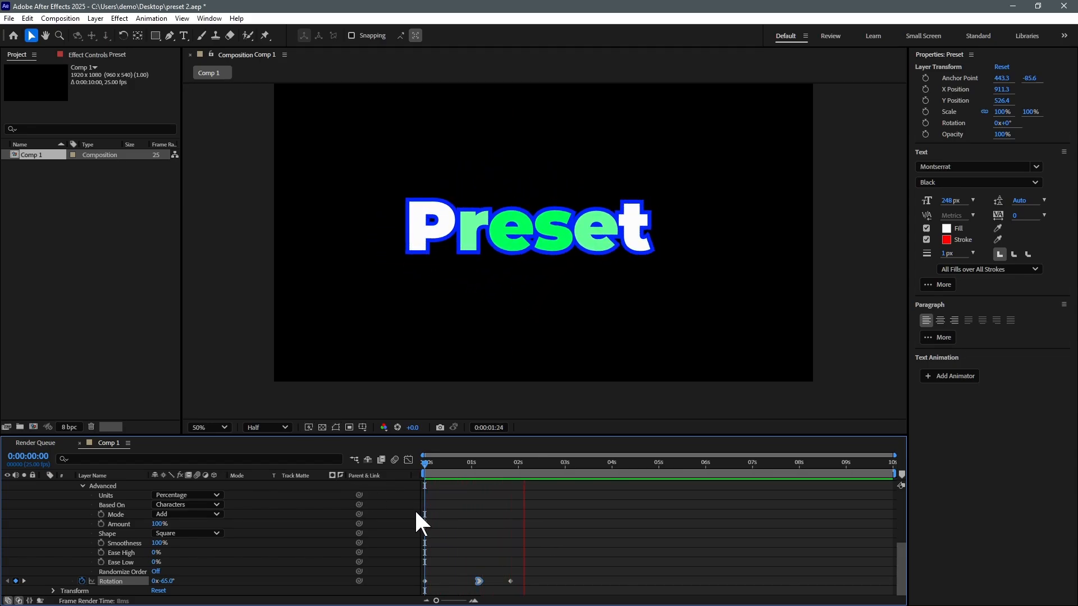
key(space)
key(space)
Step: Add Tracking to the animator and keyframe Tracking Amount 129 at 0s and 9 at 1:21
click(221, 494)
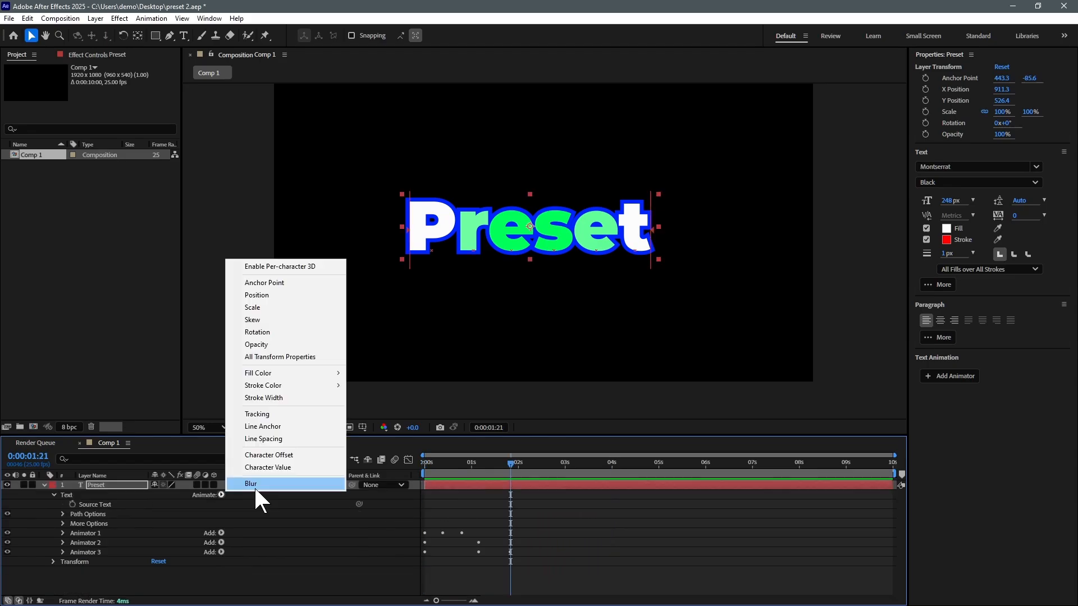
click(270, 414)
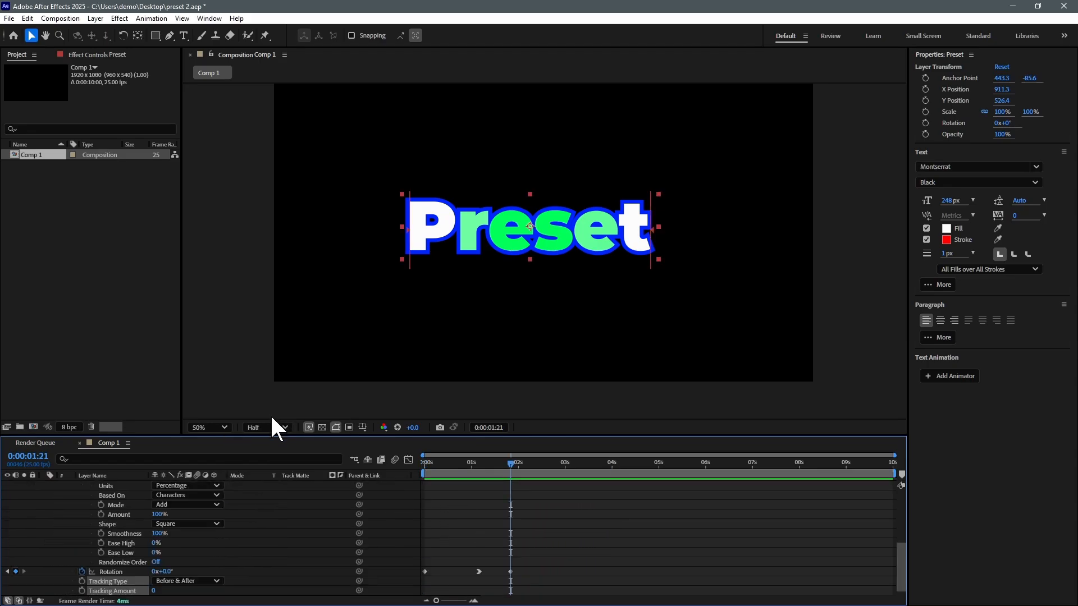
scroll(159, 538, down, 1)
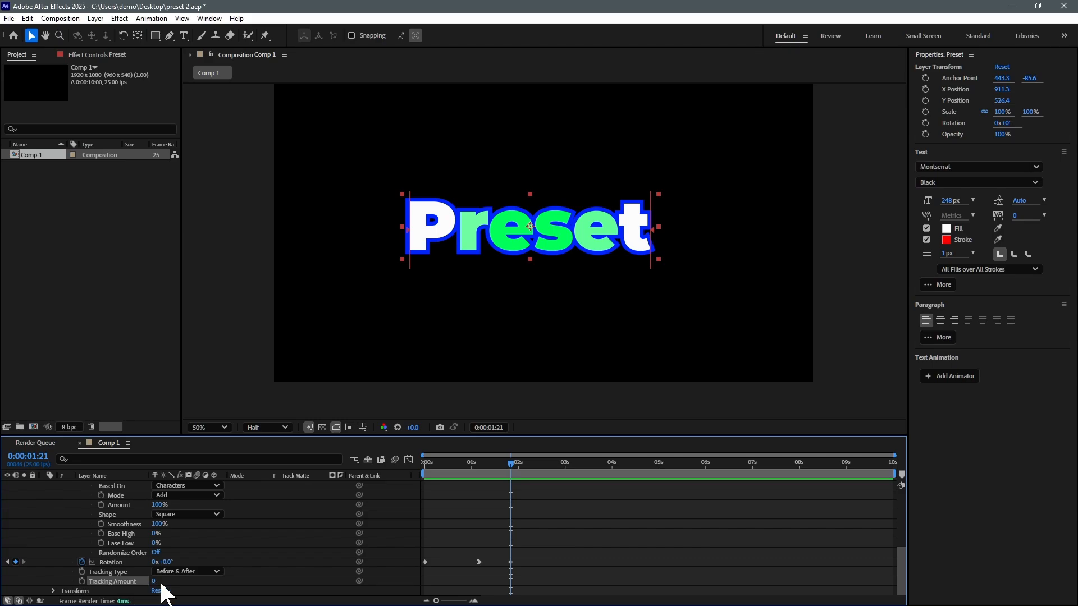
mouse_move(152, 584)
mouse_down()
mouse_move(279, 580)
mouse_move(73, 584)
mouse_move(158, 584)
mouse_up()
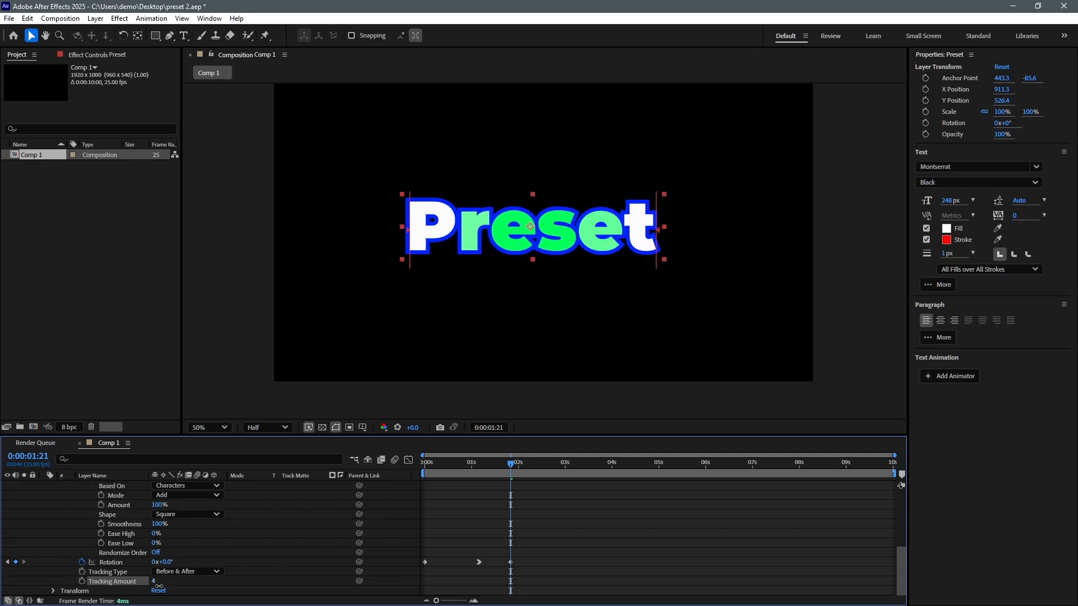
drag(429, 462, 413, 466)
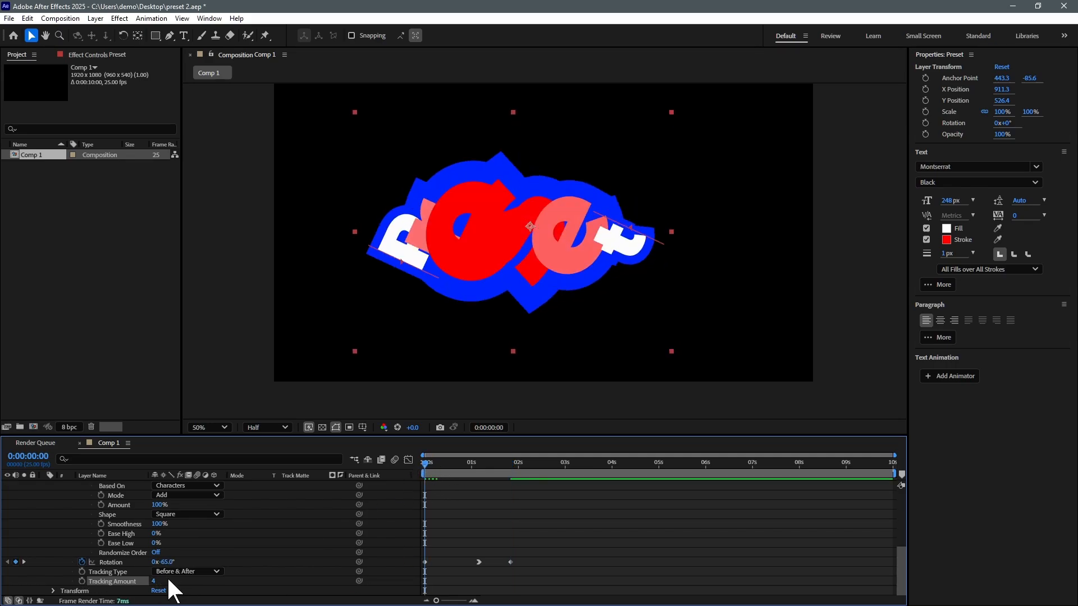
drag(155, 584, 223, 582)
click(82, 581)
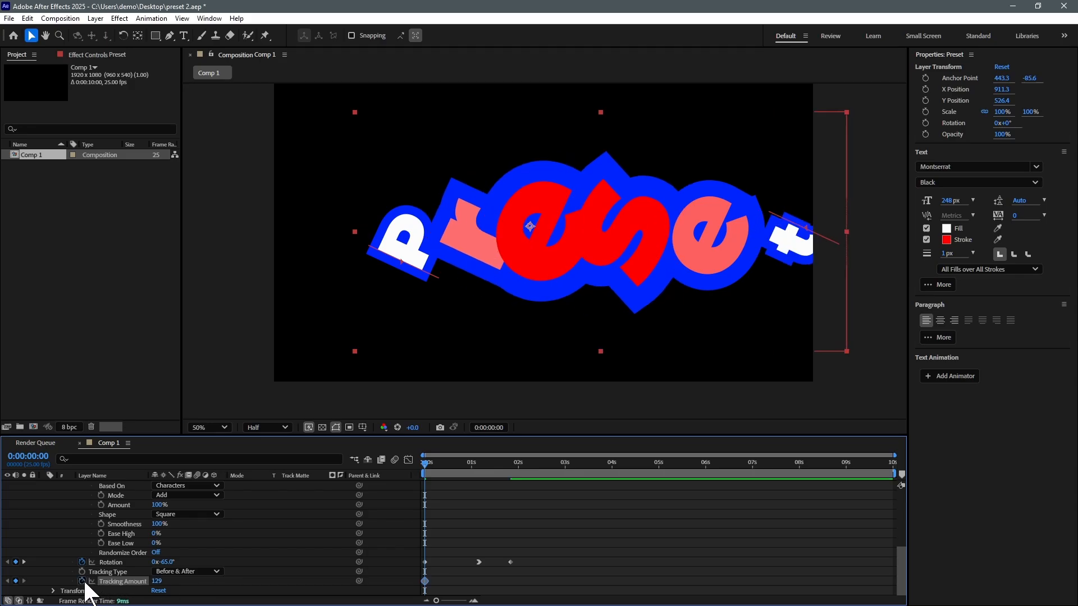
drag(487, 462, 508, 464)
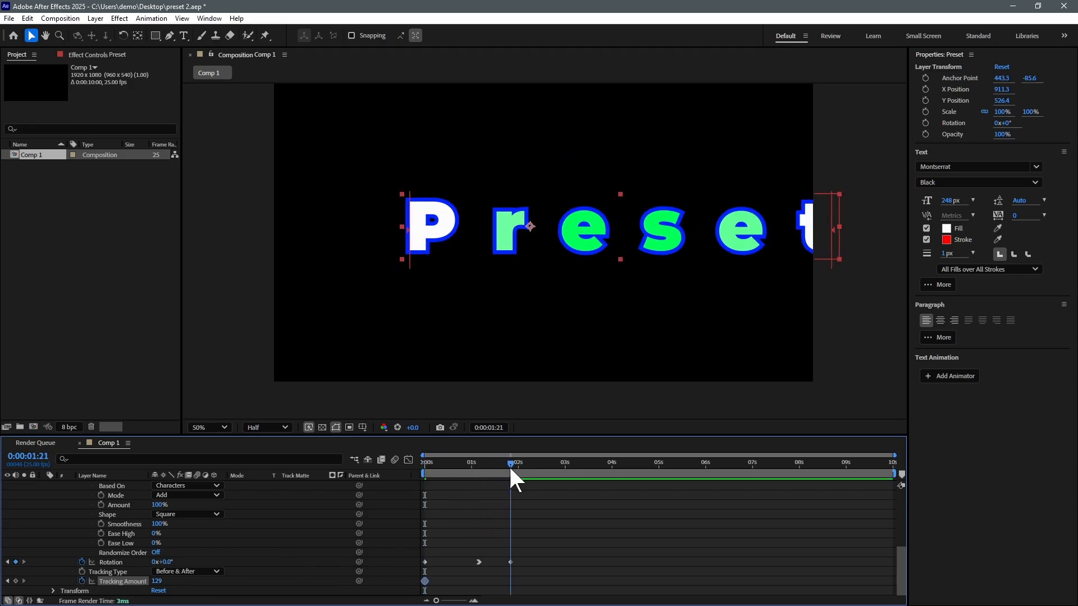
drag(158, 584, 98, 592)
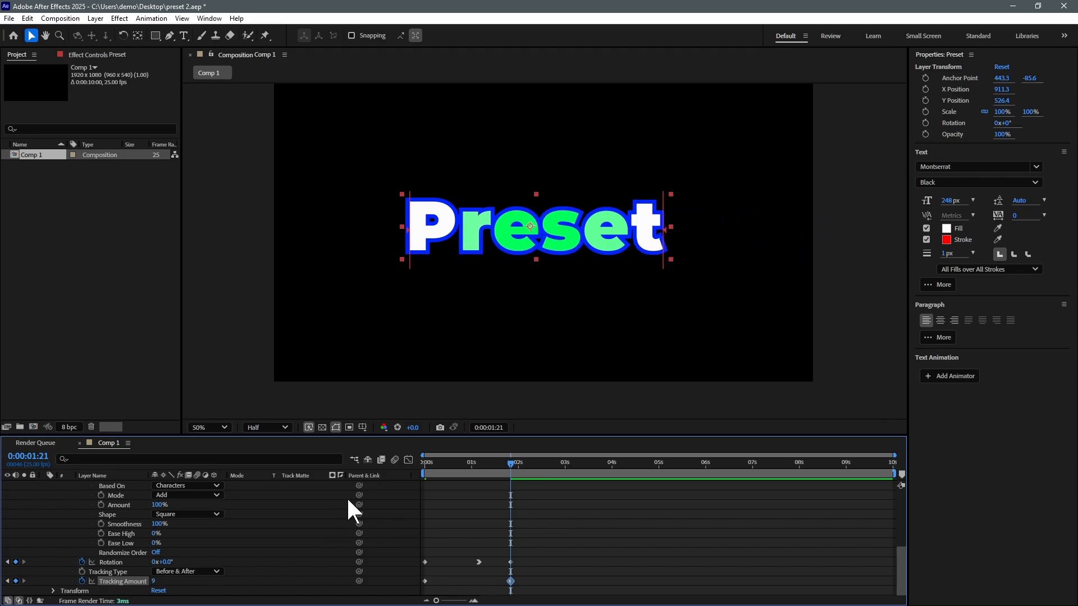
Step: Slide the second tracking keyframe to about 1s and preview the letters closing up
click(427, 462)
key(space)
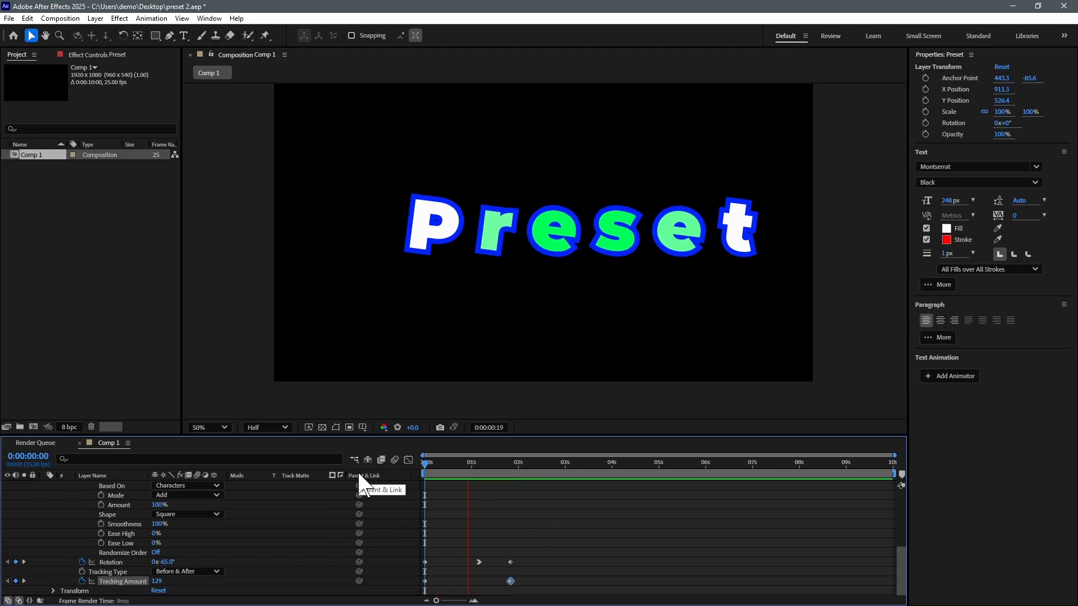
key(space)
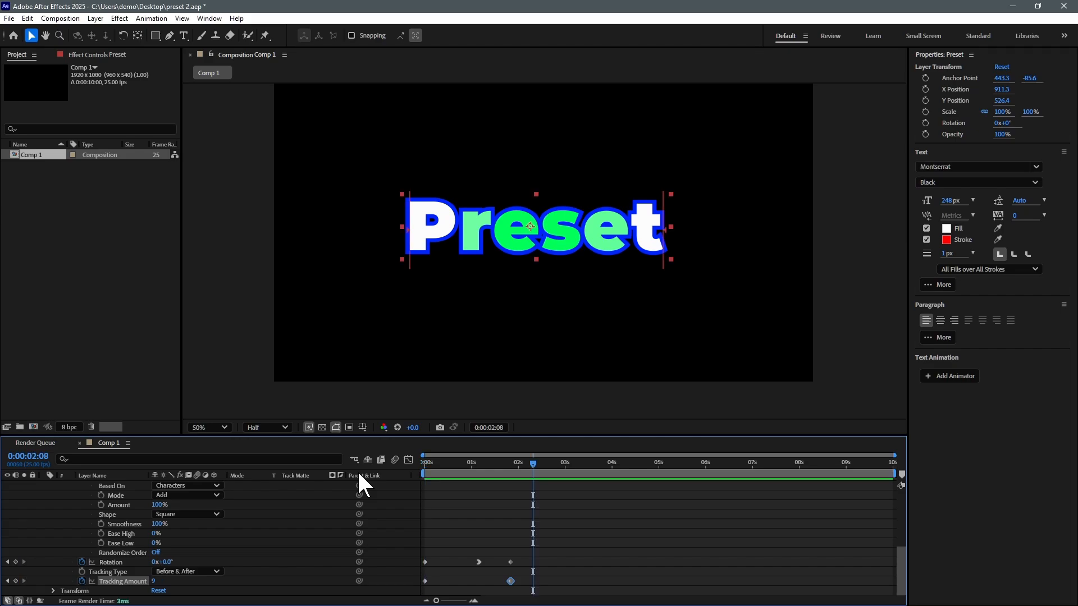
drag(510, 581, 478, 581)
key(space)
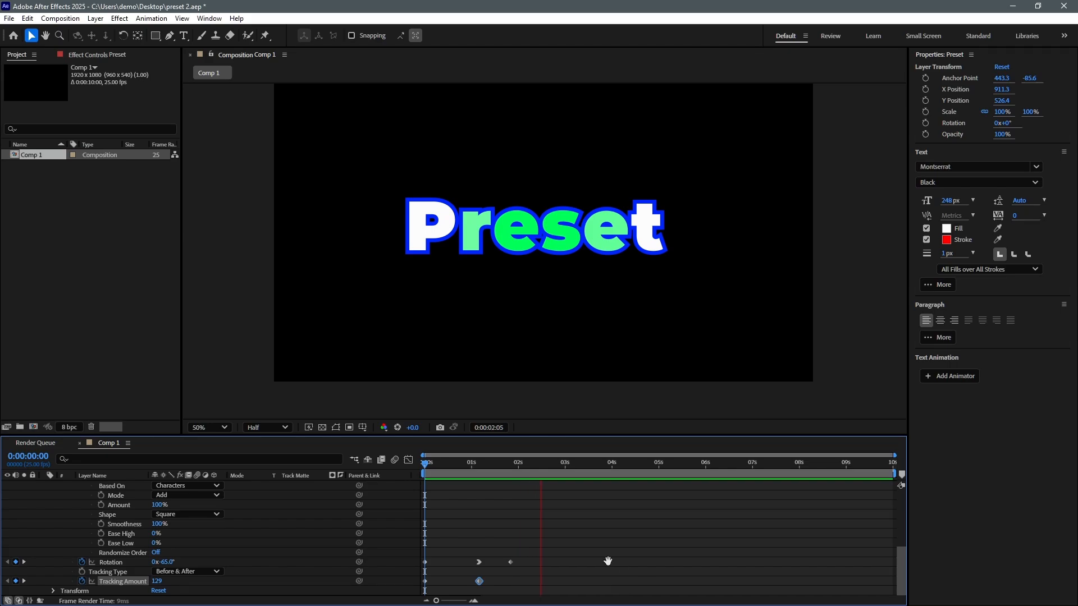
key(space)
key(space)
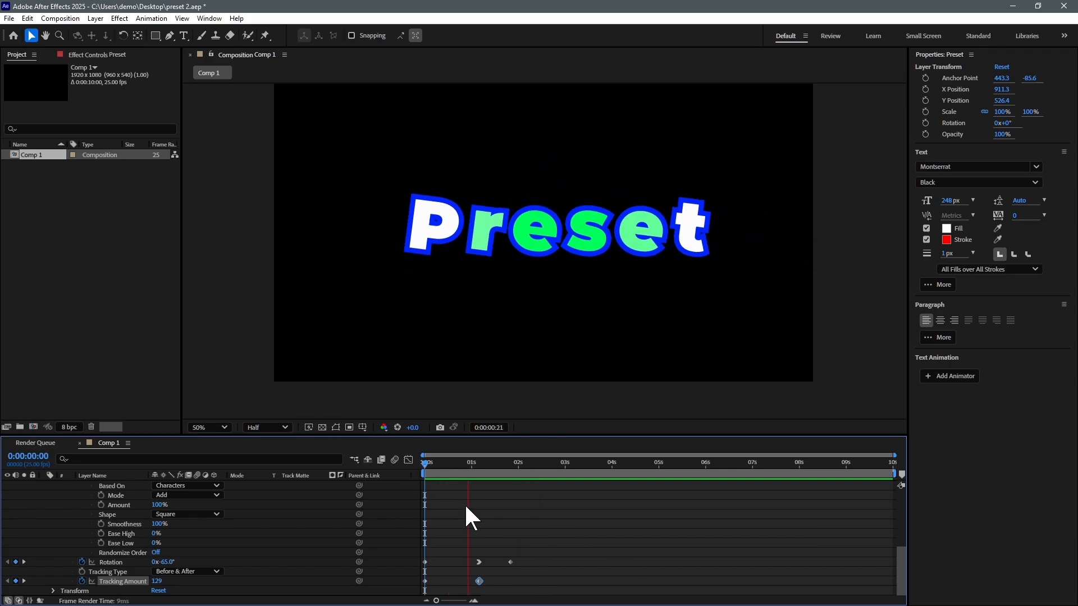
key(space)
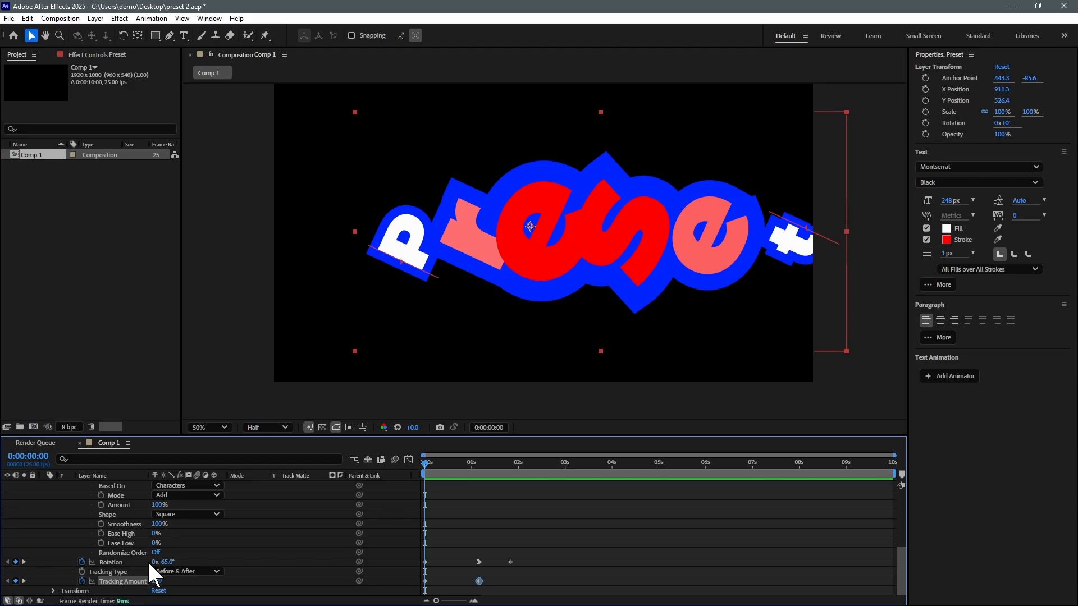
scroll(251, 526, up, 5)
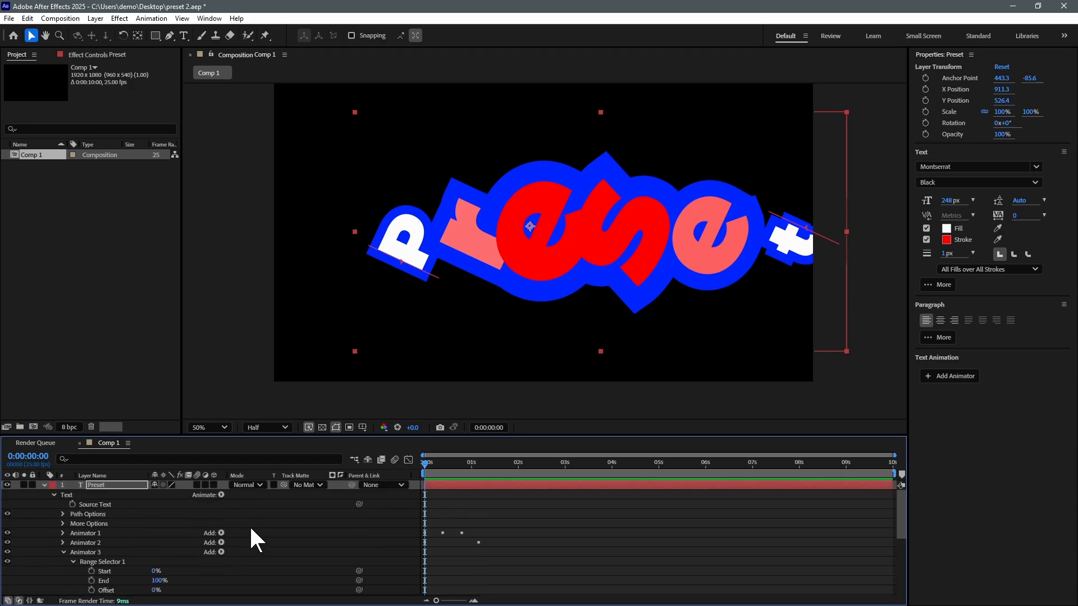
Step: Make the Preset layer 3D, collapse Animator 3, and switch off Animators 1–3
click(93, 486)
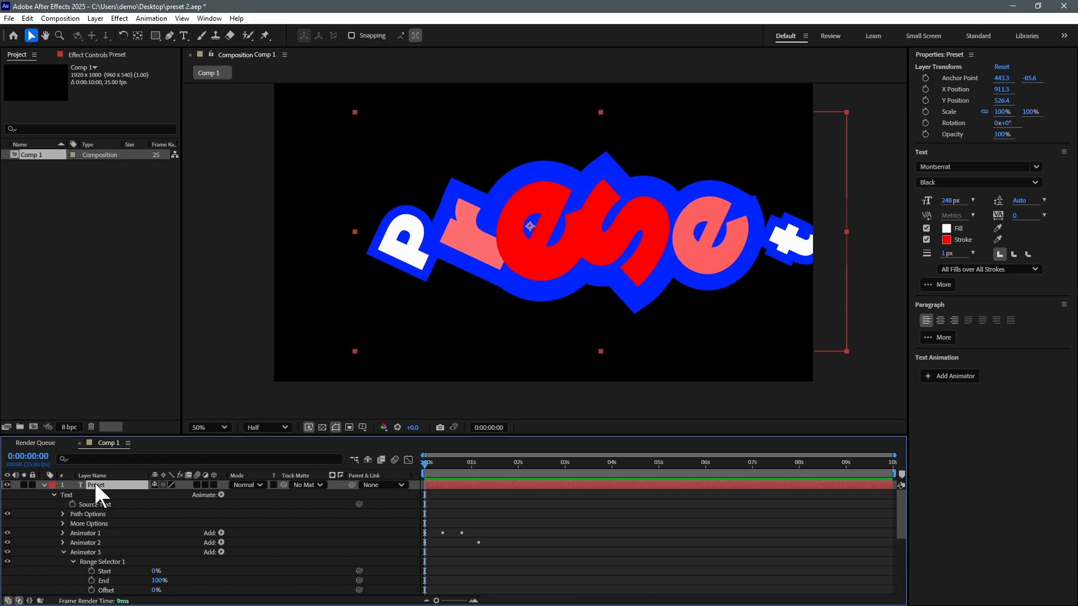
click(213, 485)
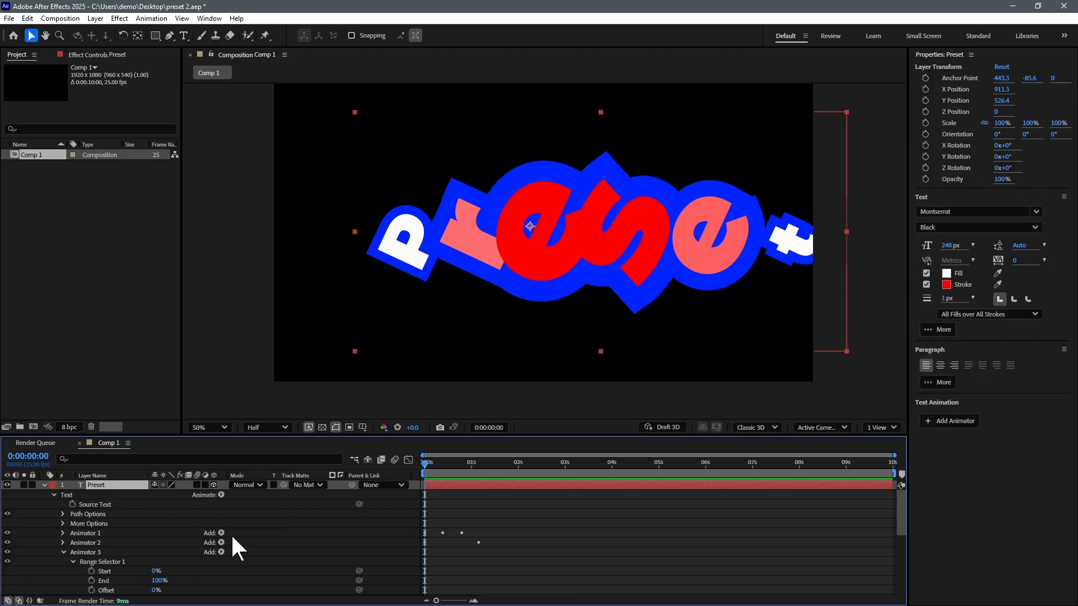
click(64, 552)
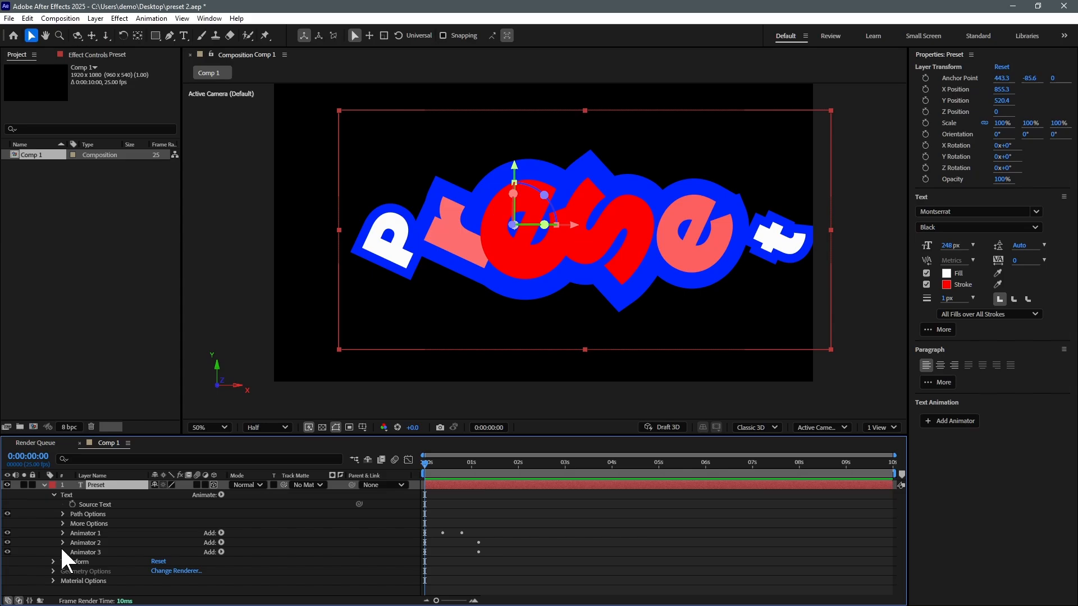
click(7, 514)
drag(7, 534, 7, 553)
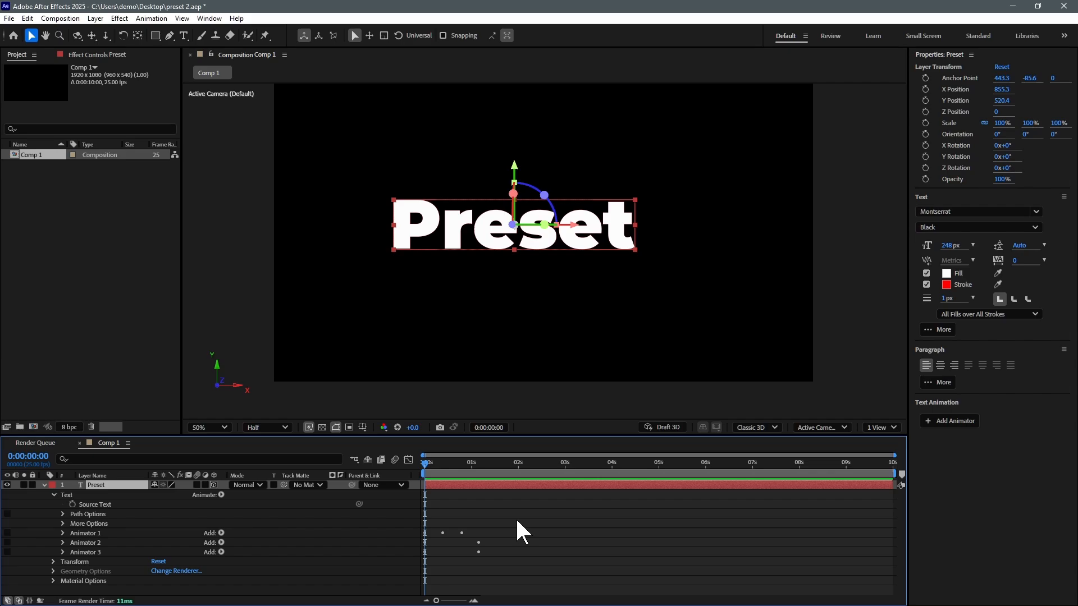
Step: Enable per-character 3D for the Preset text and collapse Animator 3
click(221, 494)
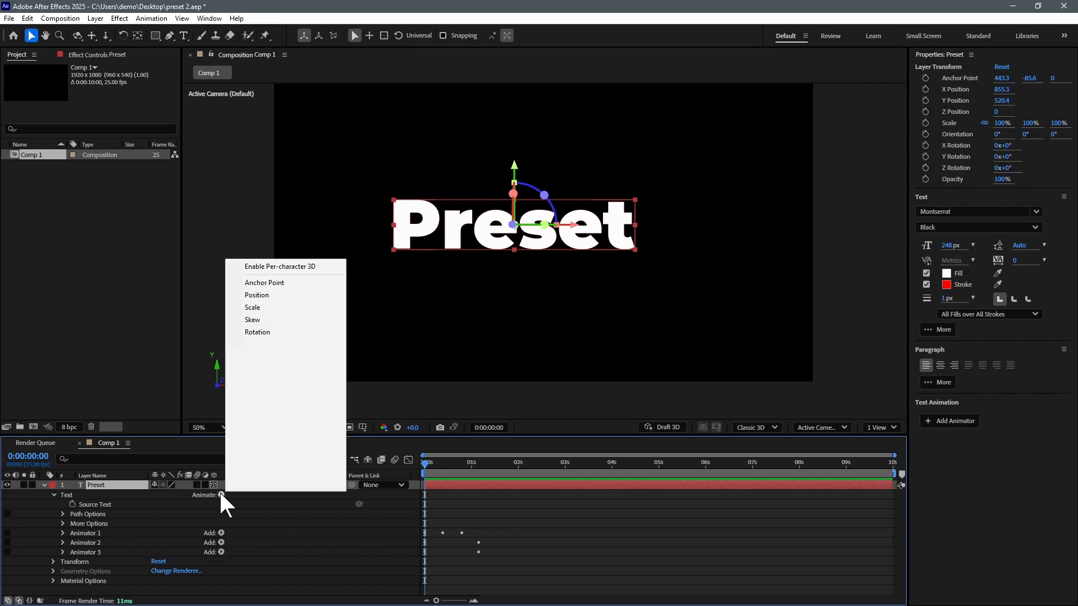
click(293, 269)
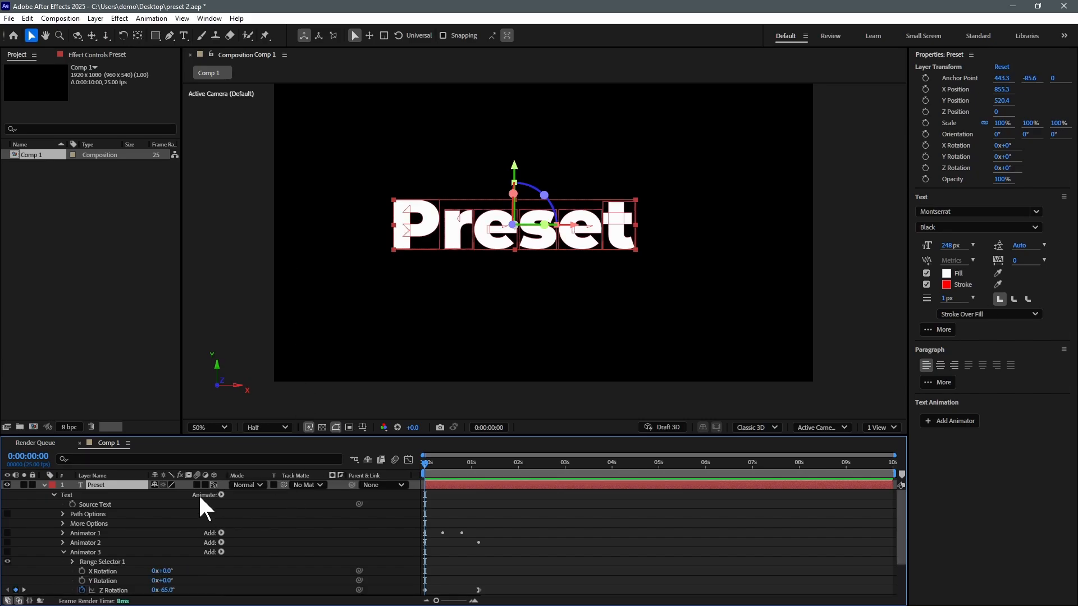
click(64, 552)
Step: Add a Rotation animator and keyframe the letters turning 181° around Y by 1:02
click(221, 495)
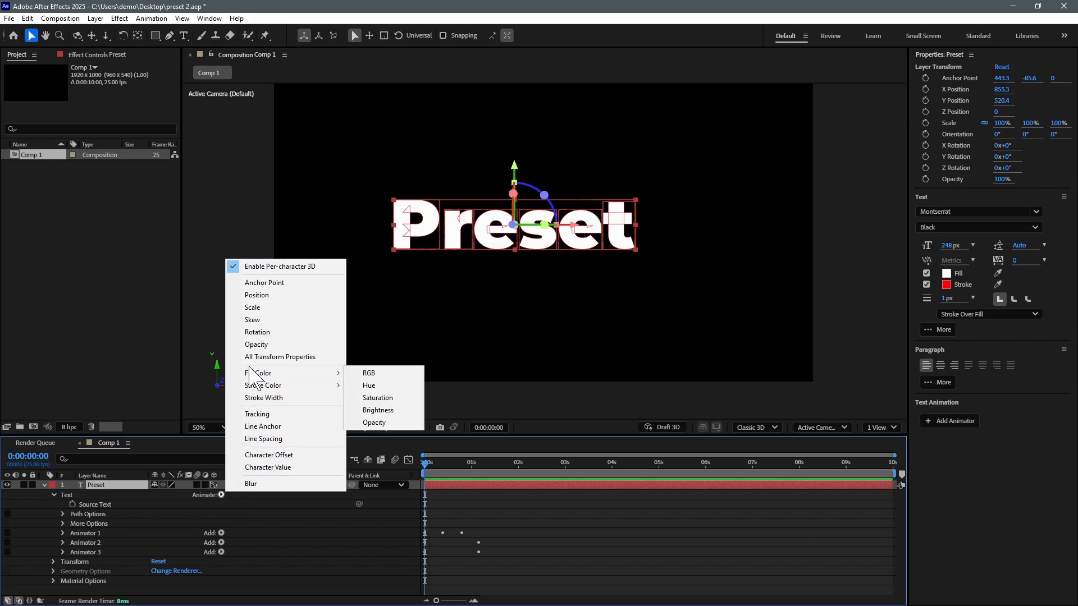
click(258, 332)
scroll(153, 487, down, 3)
drag(162, 543, 215, 553)
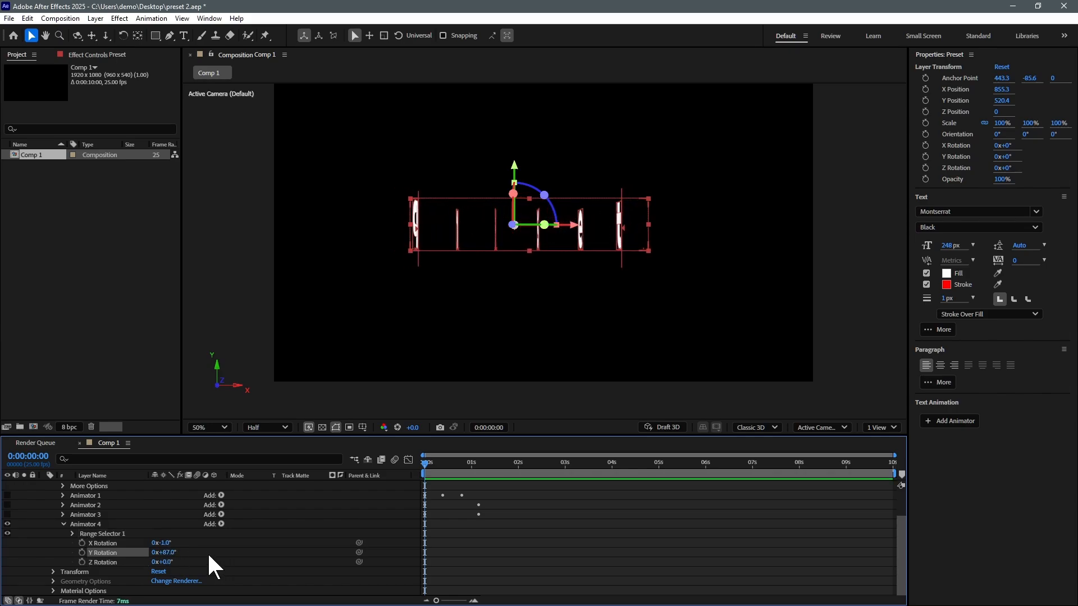
key(ctrl+z)
click(82, 543)
click(82, 552)
click(82, 562)
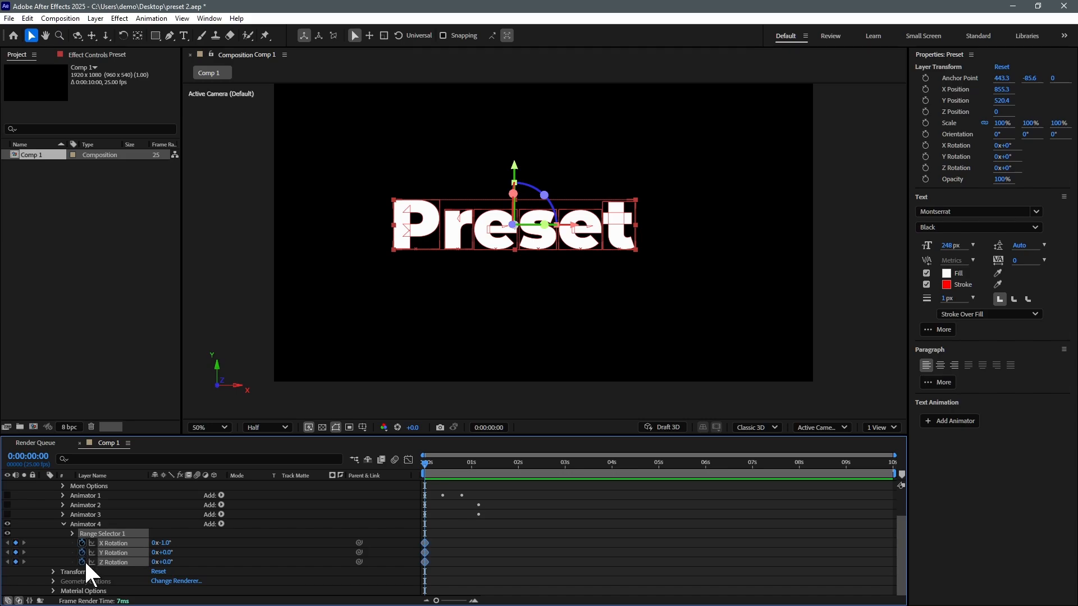
drag(449, 470, 475, 469)
drag(161, 553, 351, 534)
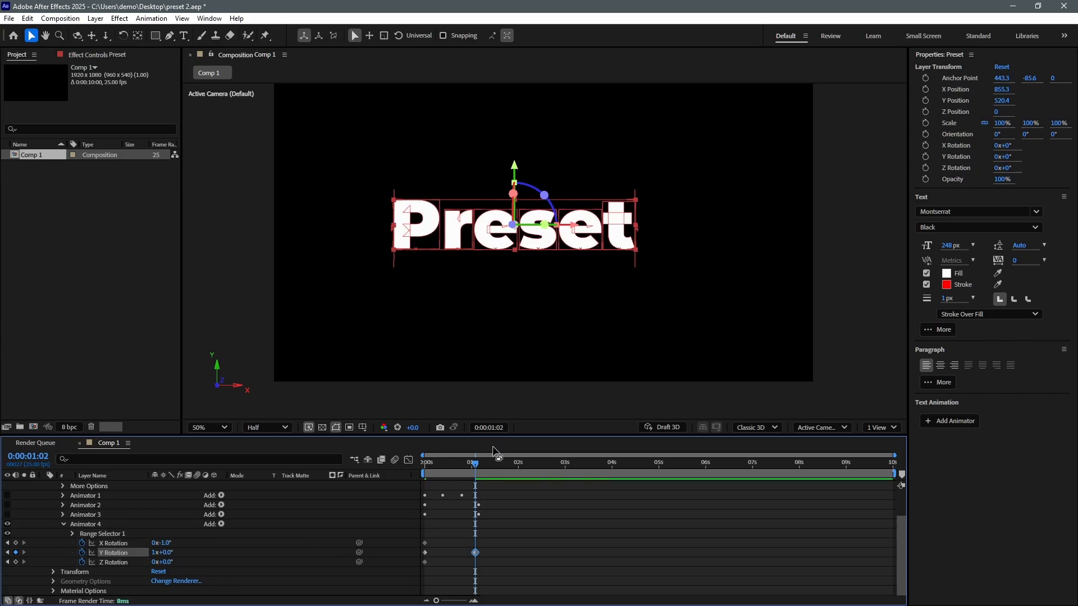
click(423, 462)
key(space)
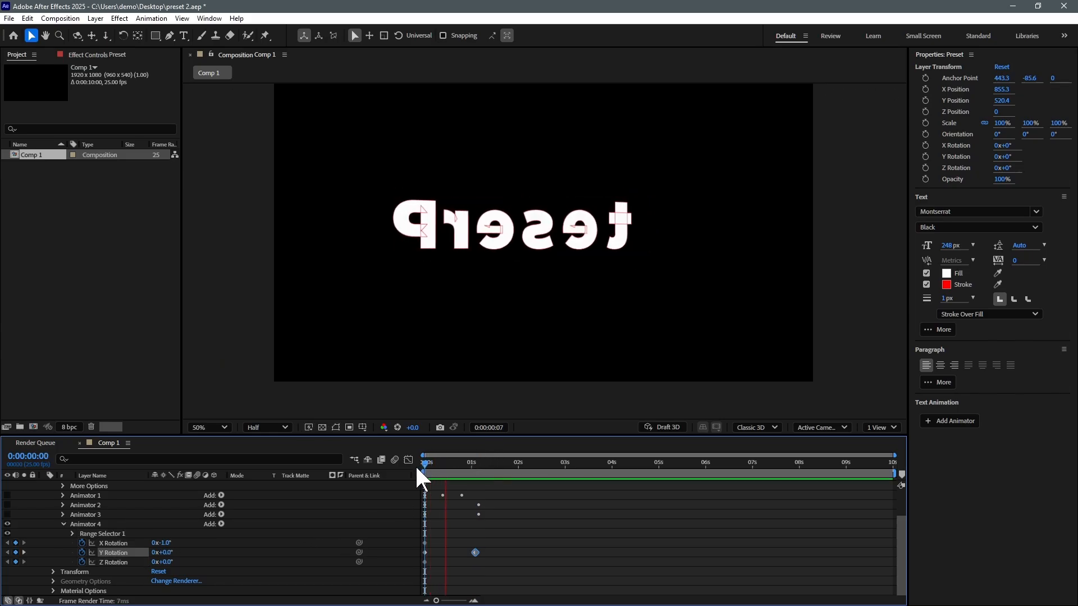
key(space)
Step: Delete Animator 2 and Animator 3, then preview from the start
click(84, 505)
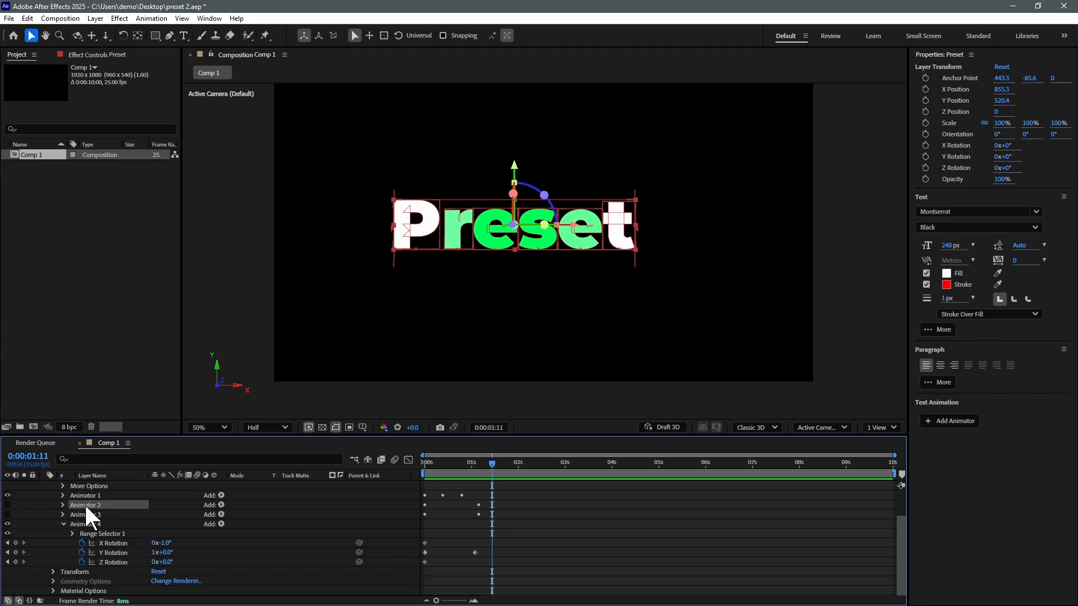
key(Delete)
click(87, 511)
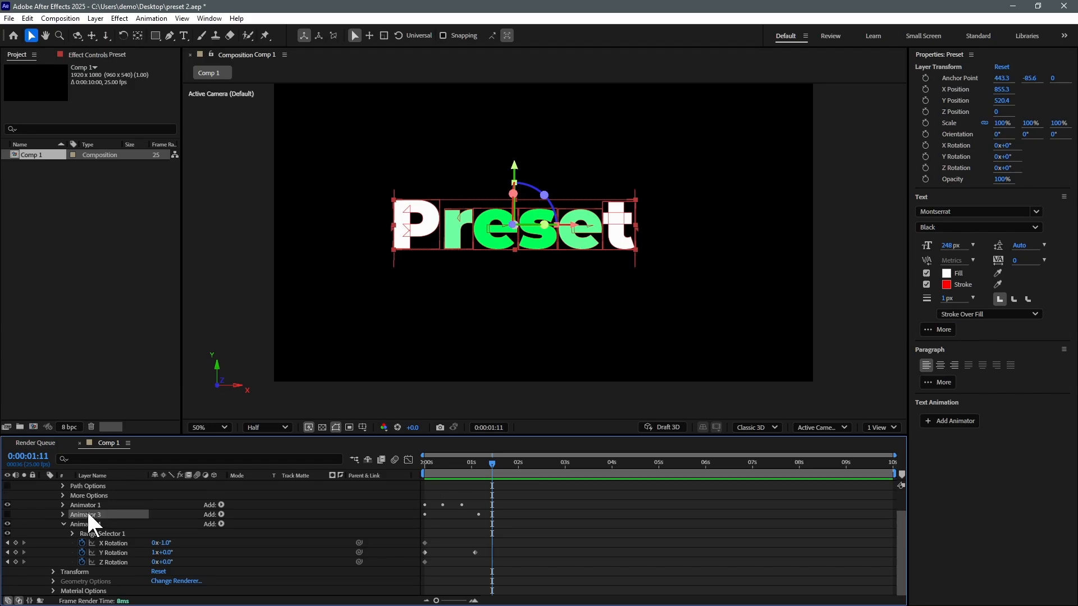
key(Delete)
drag(443, 469, 408, 470)
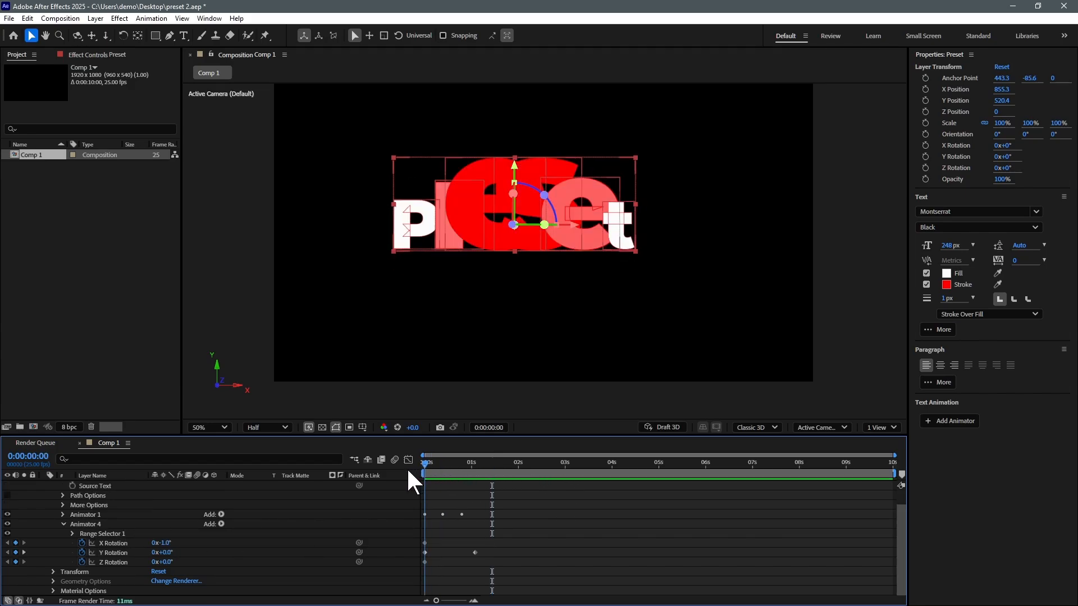
key(space)
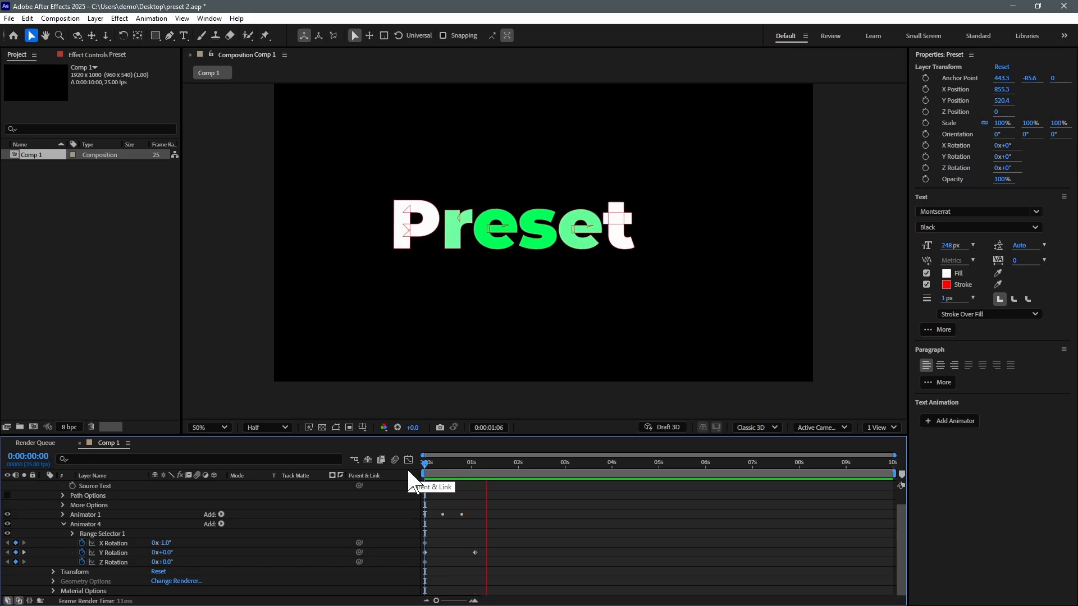
key(space)
Step: Add Scale to Animator 4, keyframing about 6% at 0s and 93% near 1:01, then enable composition motion blur
click(221, 524)
mouse_move(249, 528)
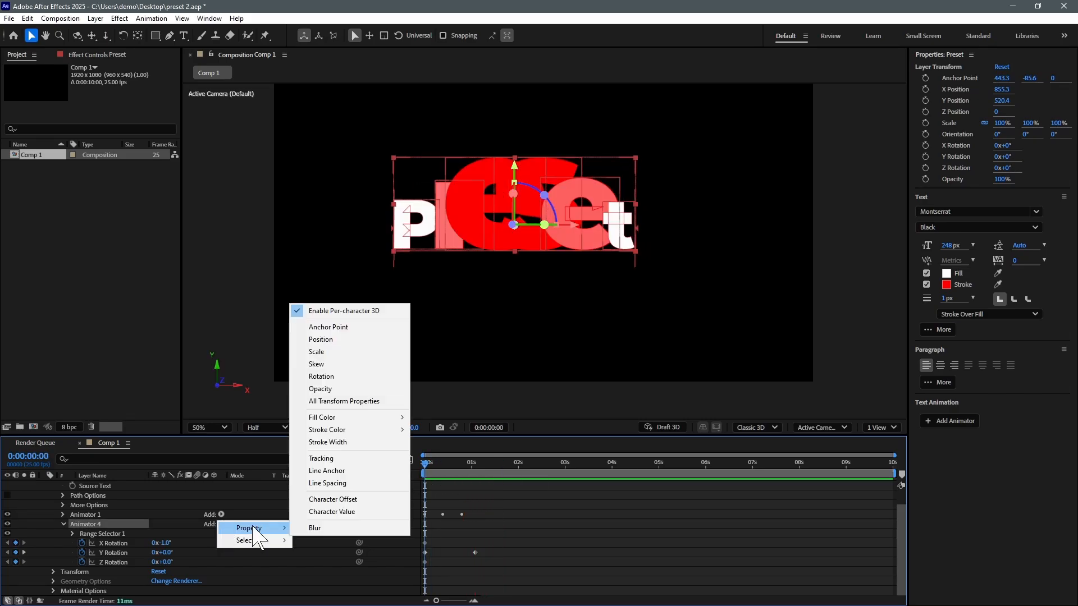
click(344, 352)
click(82, 543)
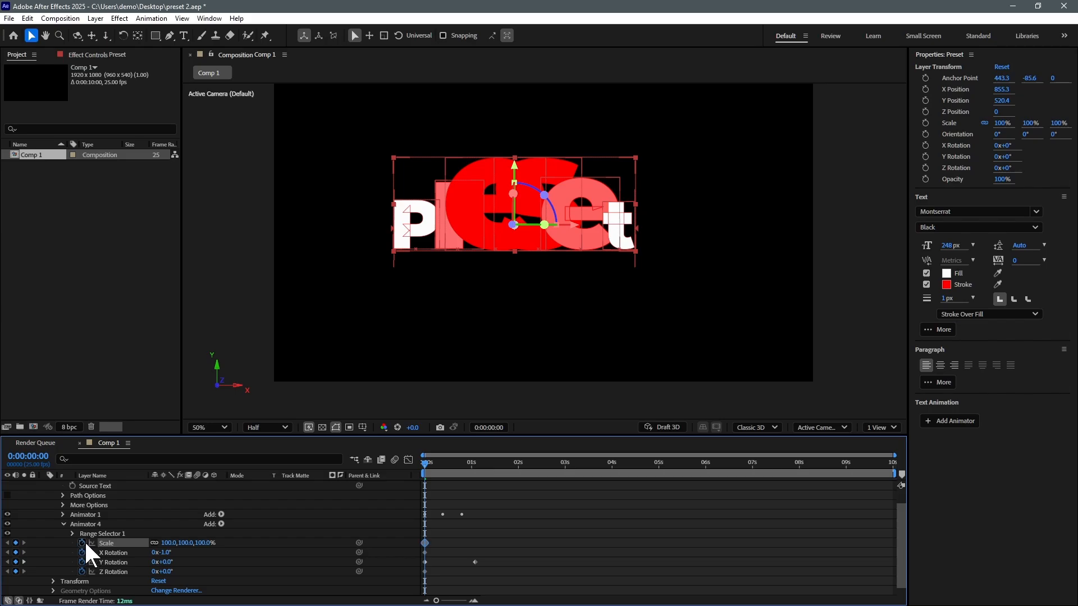
drag(168, 542, 145, 556)
drag(425, 463, 473, 464)
drag(171, 548, 465, 547)
key(space)
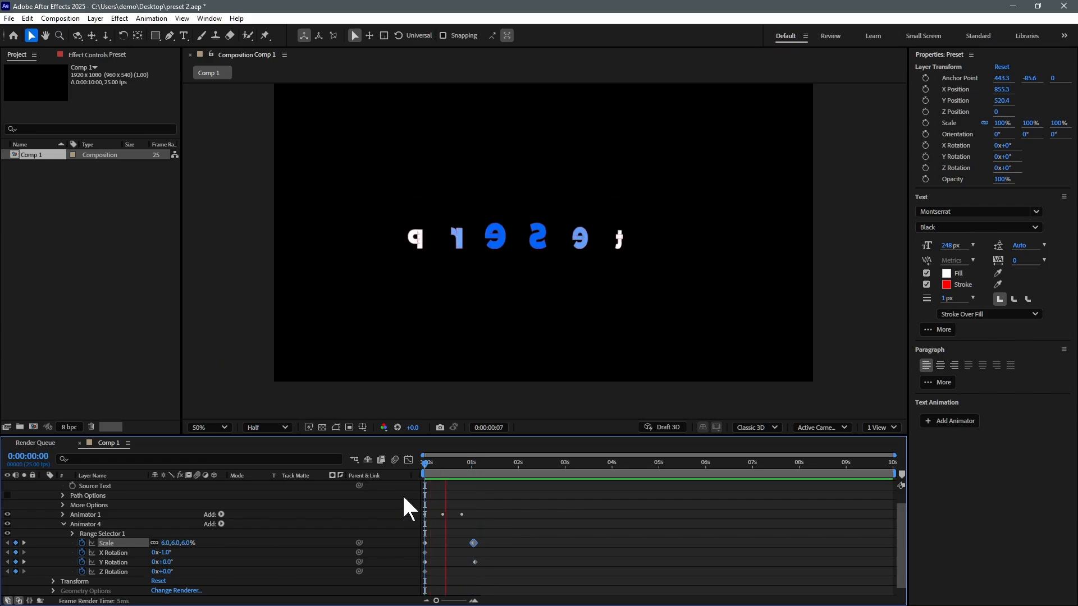
key(space)
key(space)
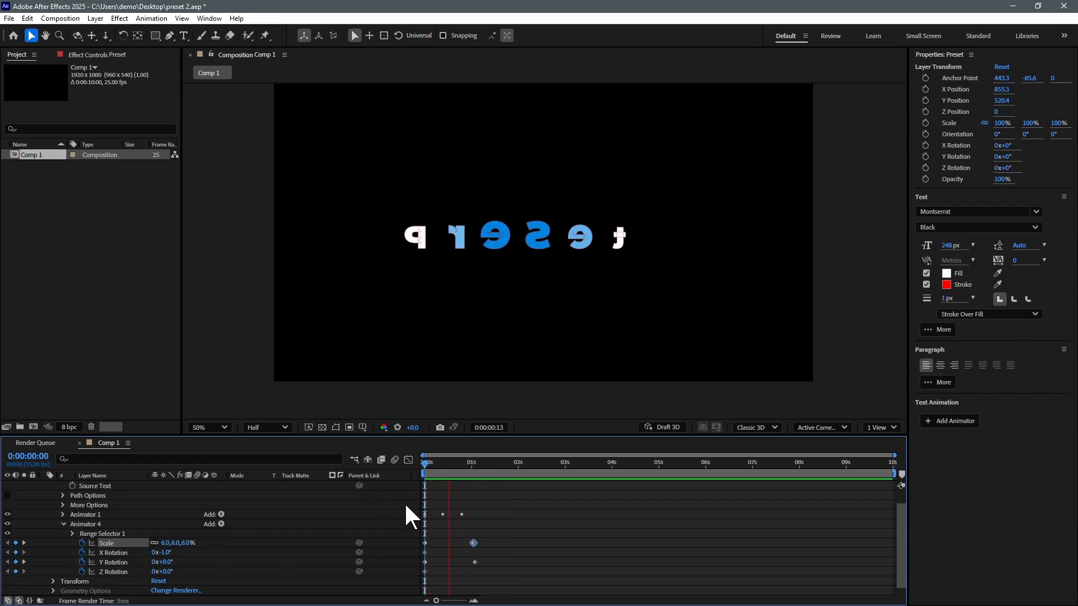
click(394, 459)
Step: Enable motion blur on the Preset layer and set its text stroke width to 8 px
scroll(112, 497, up, 1)
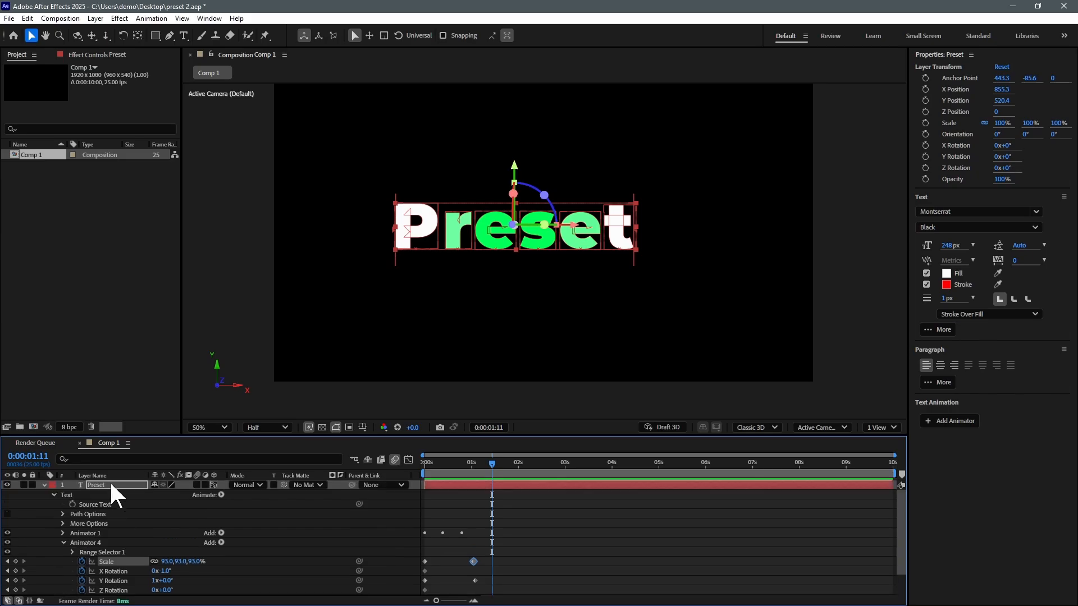
click(196, 485)
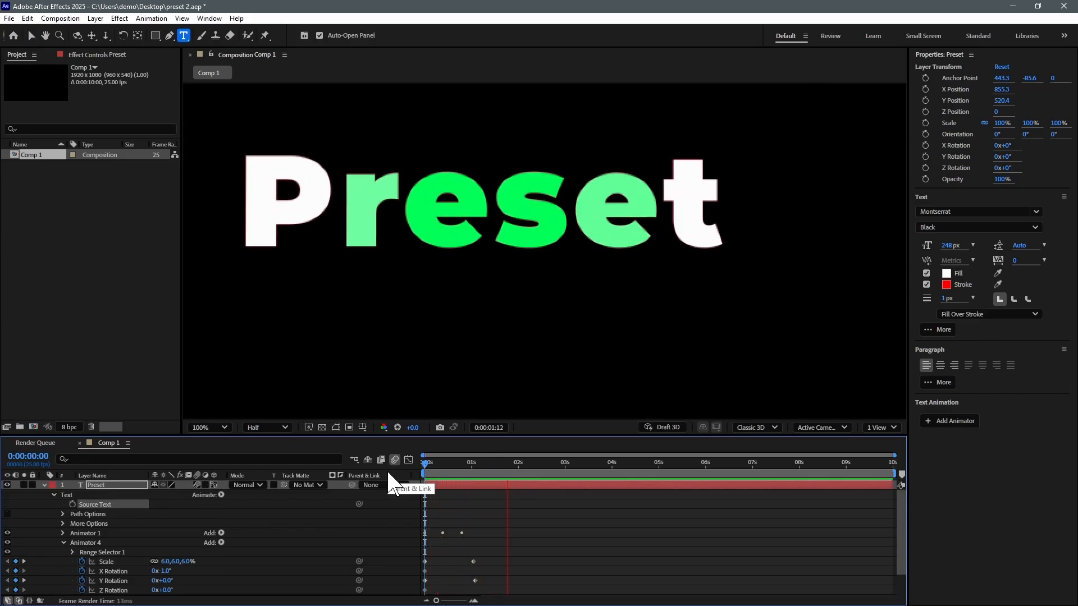
key(space)
drag(438, 463, 487, 463)
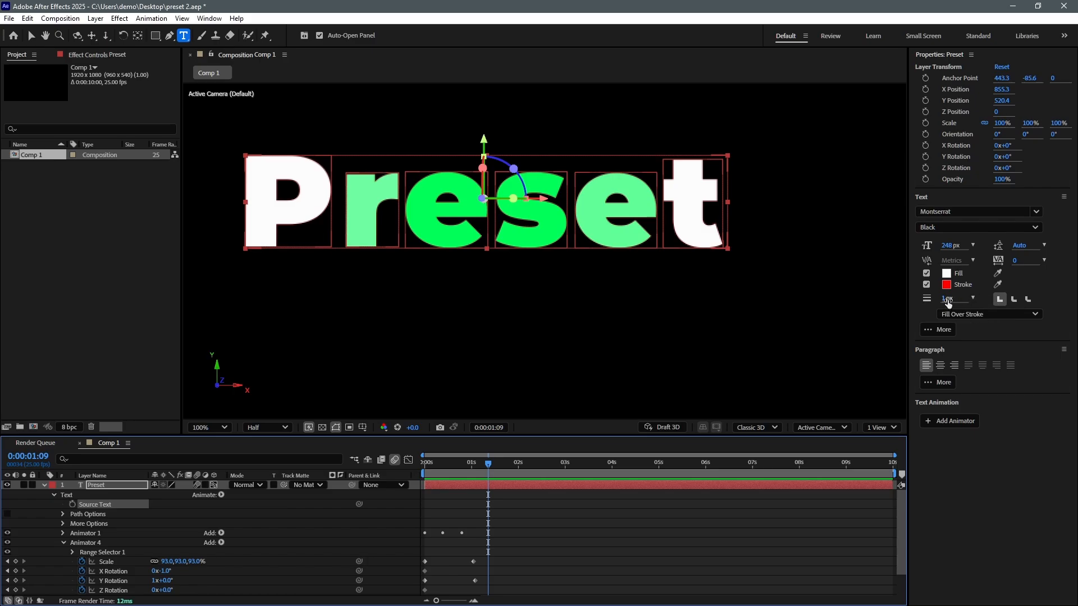
click(974, 297)
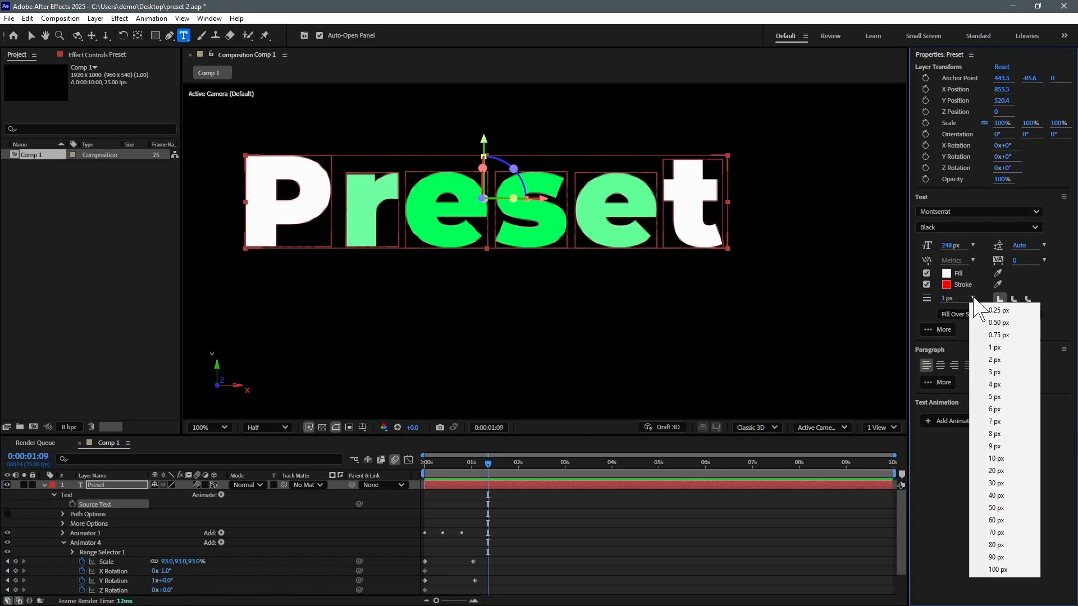
click(995, 434)
key(space)
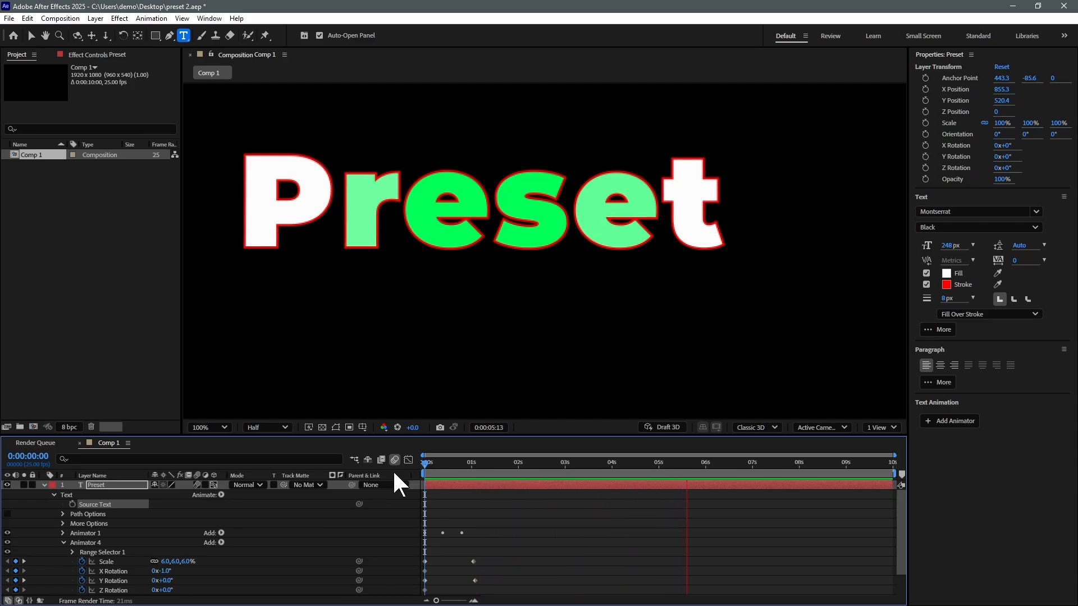
key(space)
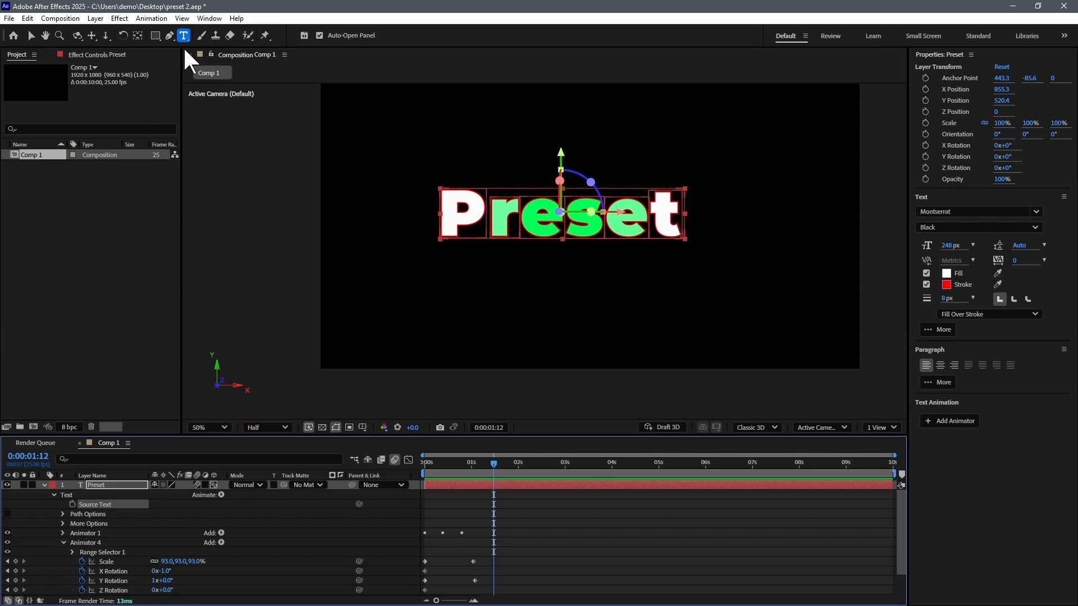
Step: Create a new text layer reading 'We Create'
click(444, 320)
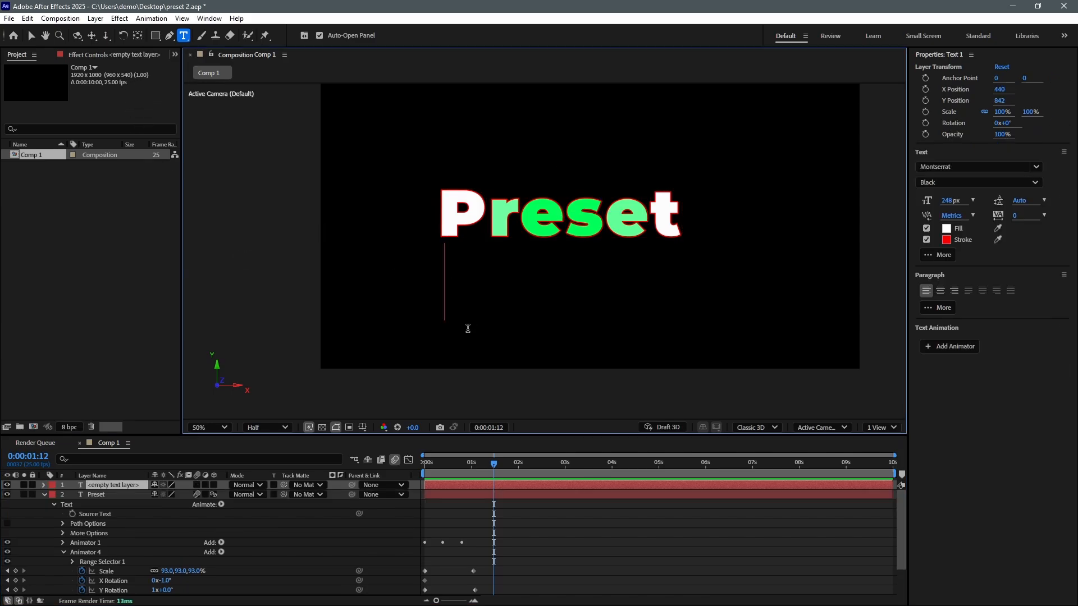
text(We C)
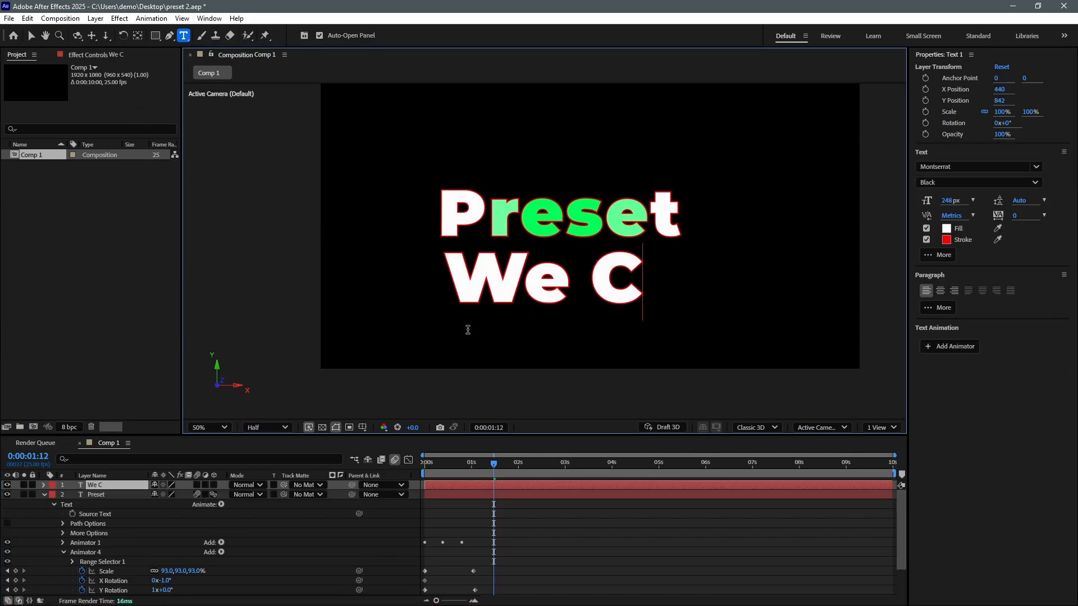
text(reate)
click(31, 35)
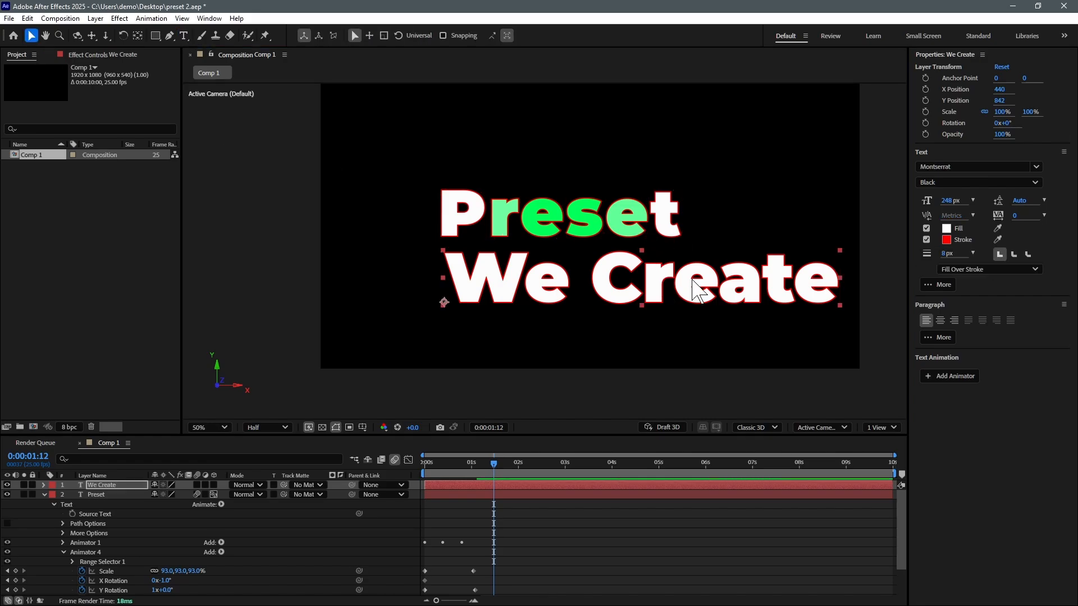
Step: Centre We Create's anchor, scale it to 45%, position it, and hide the Preset layer
drag(705, 283, 633, 286)
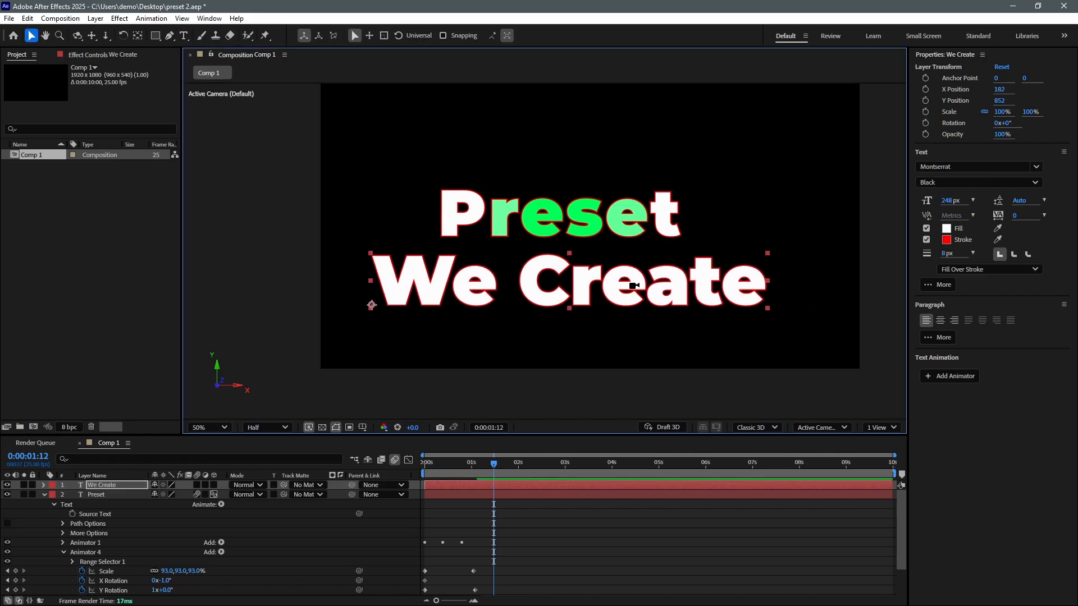
key(ctrl+alt+Home)
key(s)
drag(169, 495, 143, 500)
drag(624, 284, 614, 273)
drag(493, 463, 405, 470)
click(7, 504)
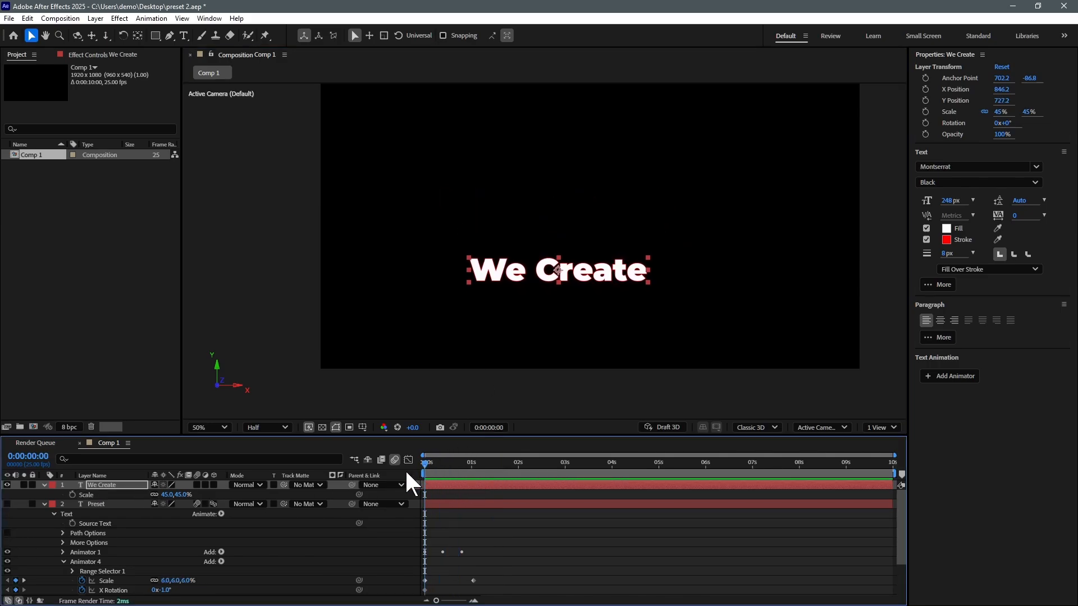
click(44, 485)
click(54, 504)
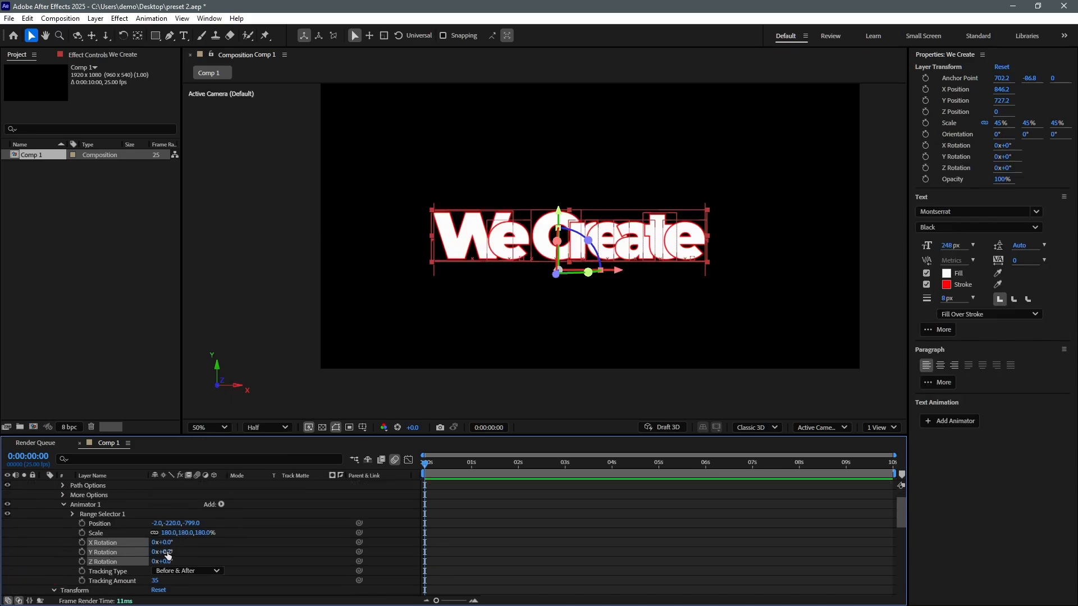
Step: Turn the letters around Y and set Y Rotation, X Rotation and Scale keyframes at 0s
drag(166, 552, 213, 550)
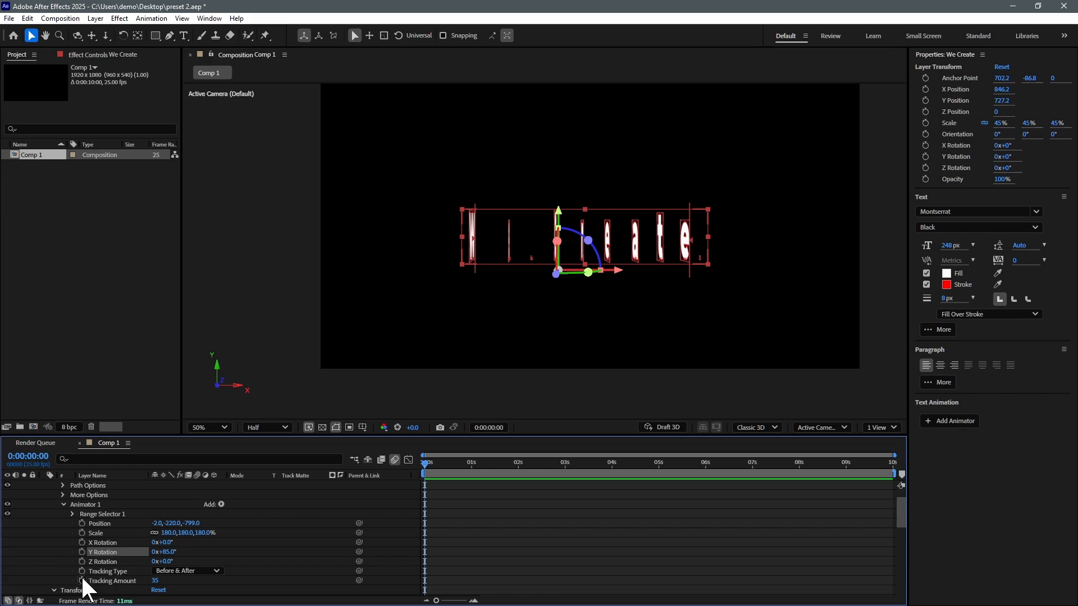
click(82, 552)
click(81, 543)
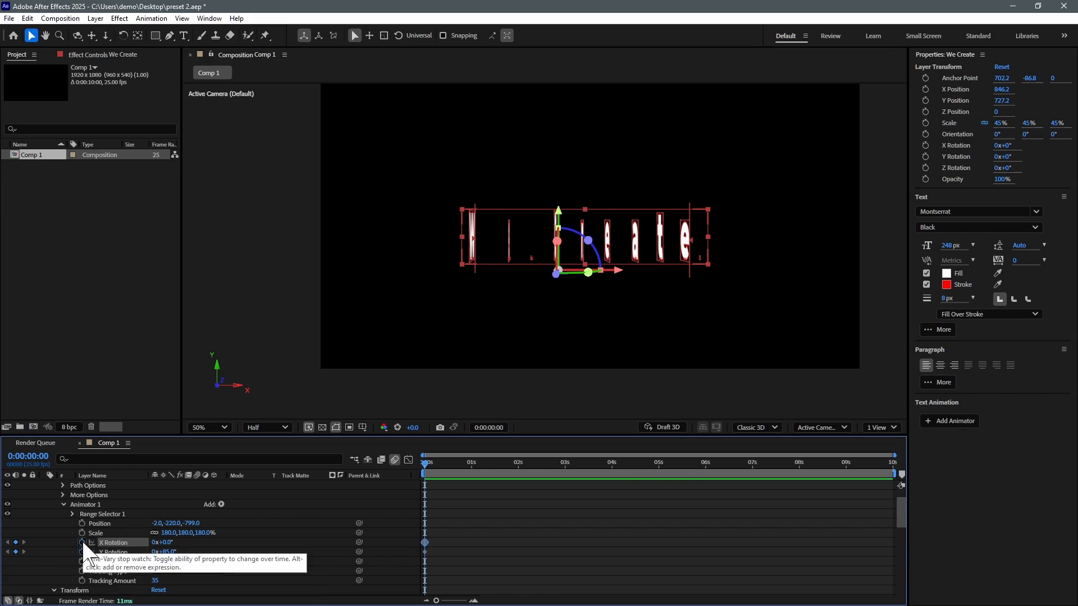
click(82, 532)
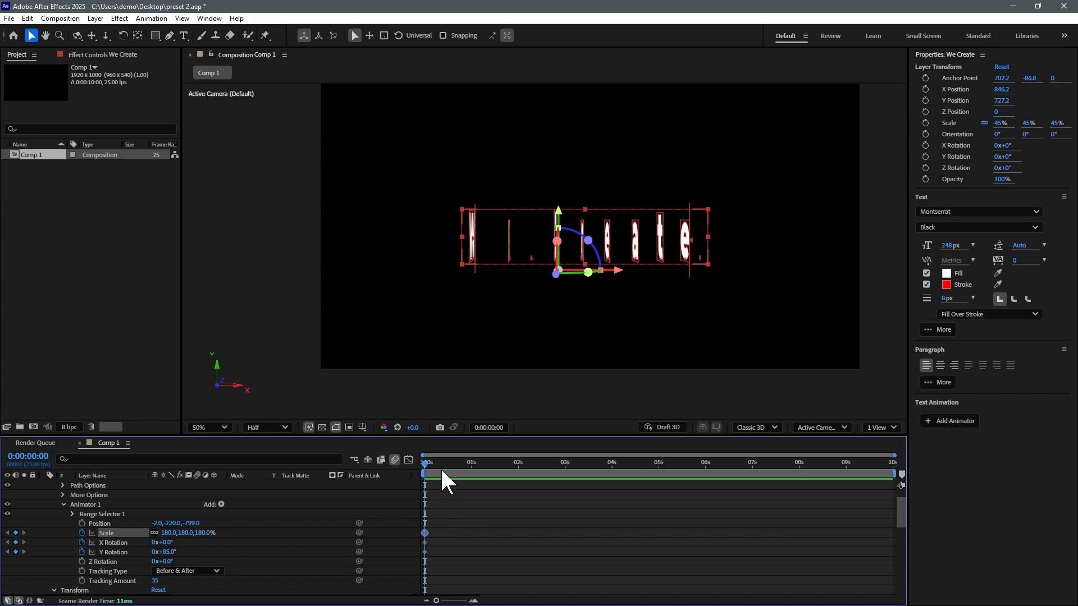
Step: Reset Scale, X Rotation and Y Rotation at 0:00:02:09 to add the settled keyframes
drag(430, 462, 534, 471)
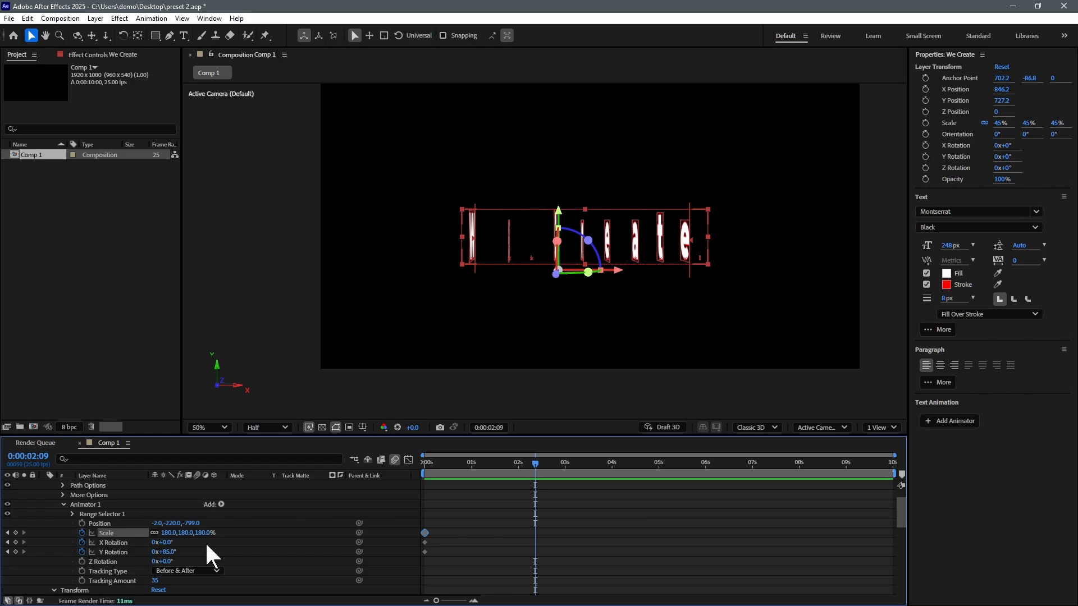
right_click(113, 530)
click(185, 397)
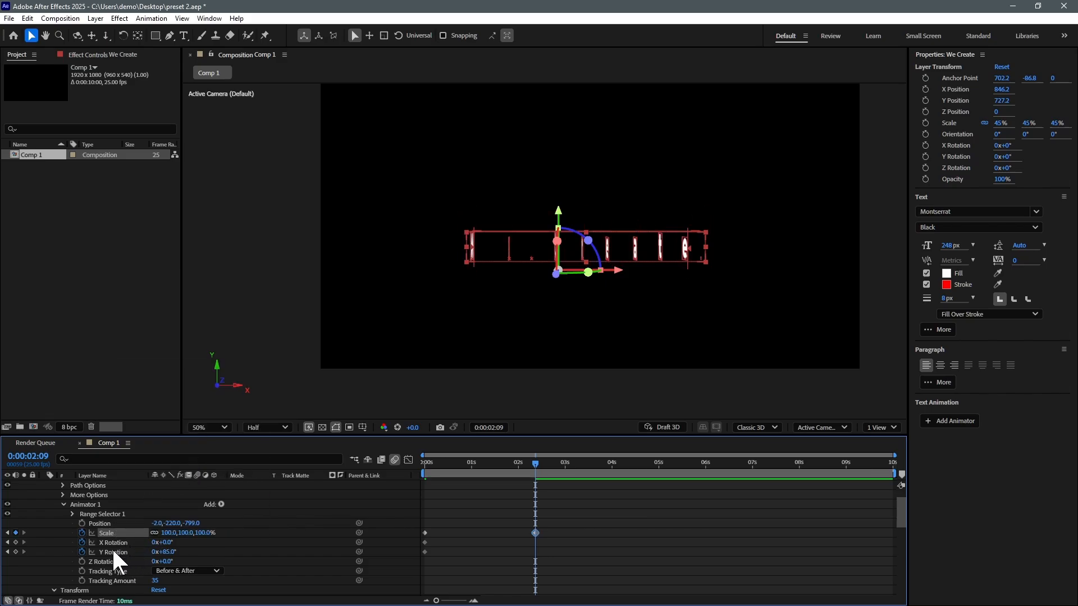
right_click(114, 543)
click(171, 474)
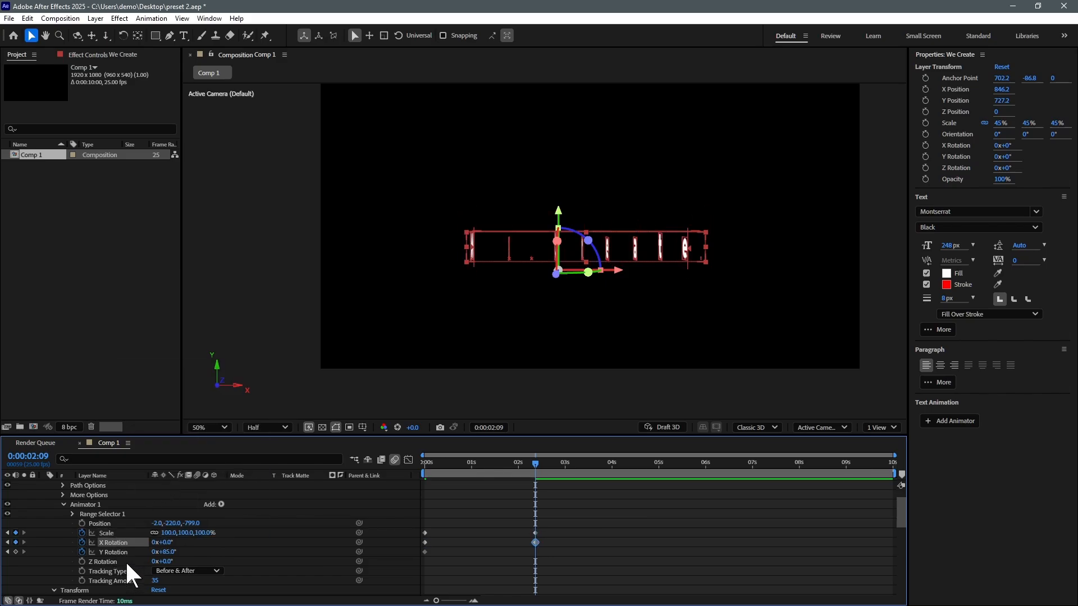
right_click(120, 552)
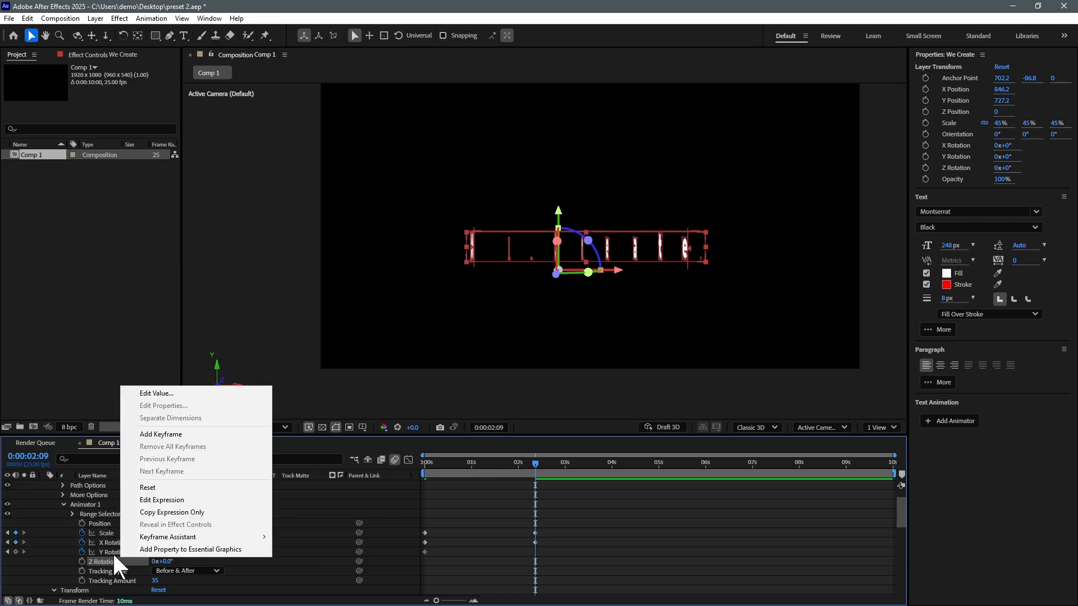
click(154, 482)
Step: Raise the starting Scale to 296% and select the ending keyframes at 2:09
click(426, 464)
key(space)
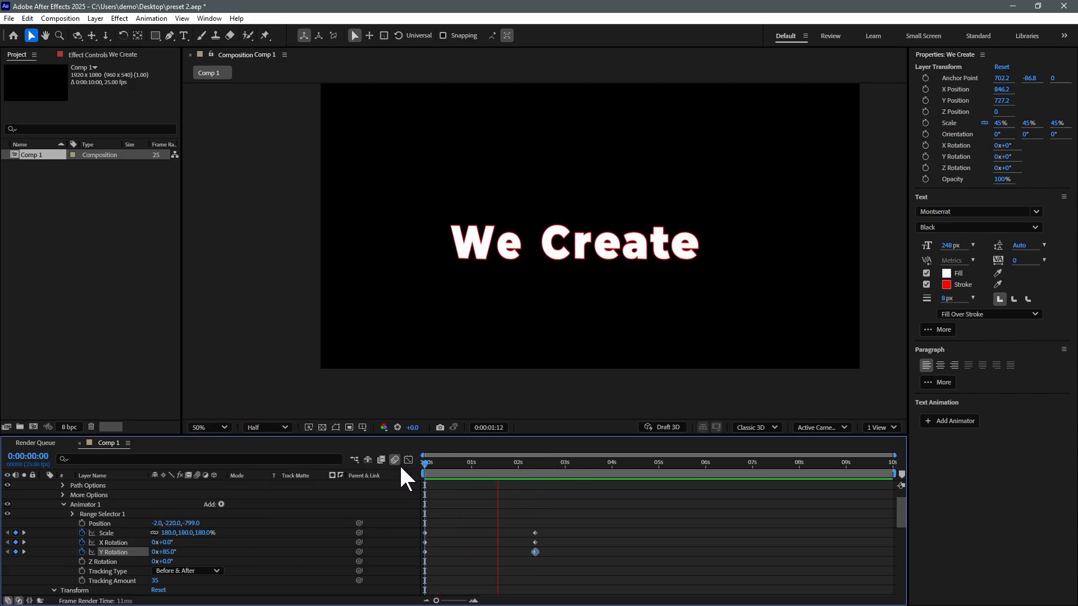
key(space)
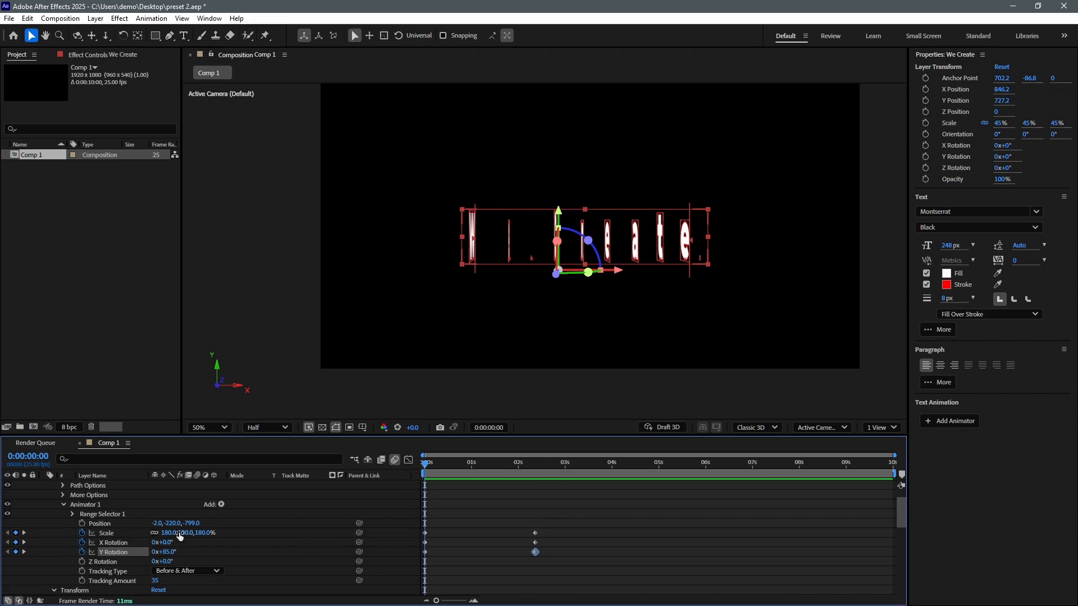
drag(179, 534, 247, 533)
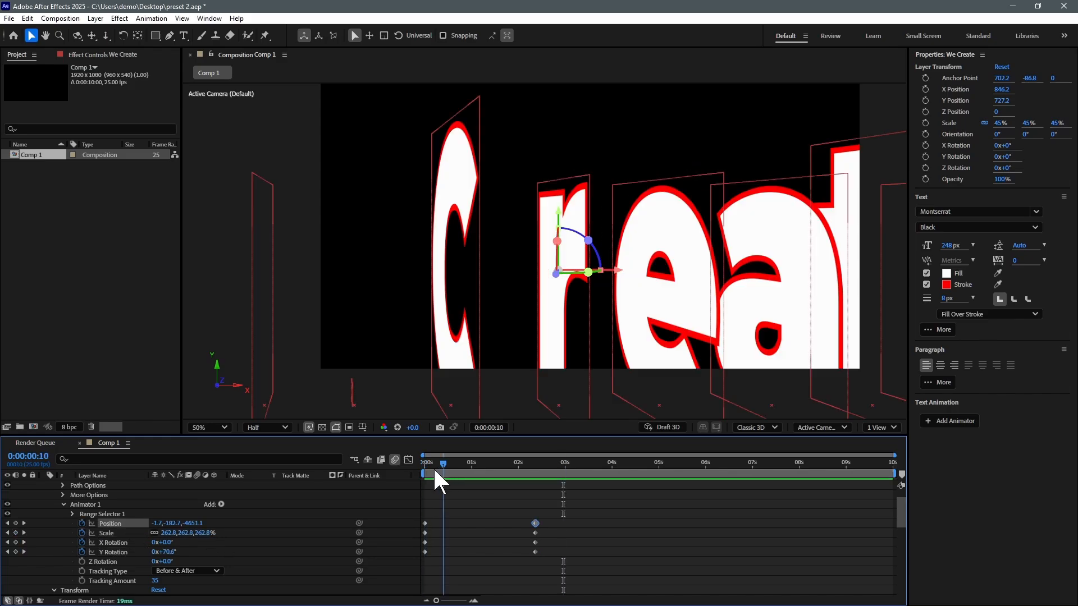
drag(434, 467, 535, 473)
drag(555, 510, 523, 555)
Step: Apply Easy Ease to the selected 2:09 keyframes and preview from the start
right_click(533, 520)
mouse_move(555, 516)
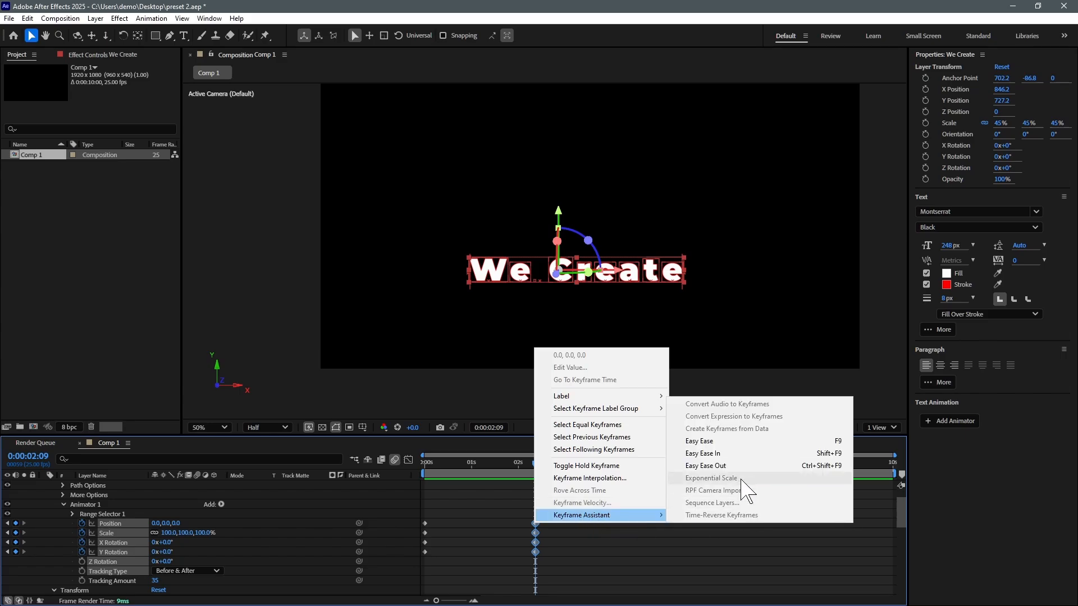
click(697, 461)
key(Home)
key(space)
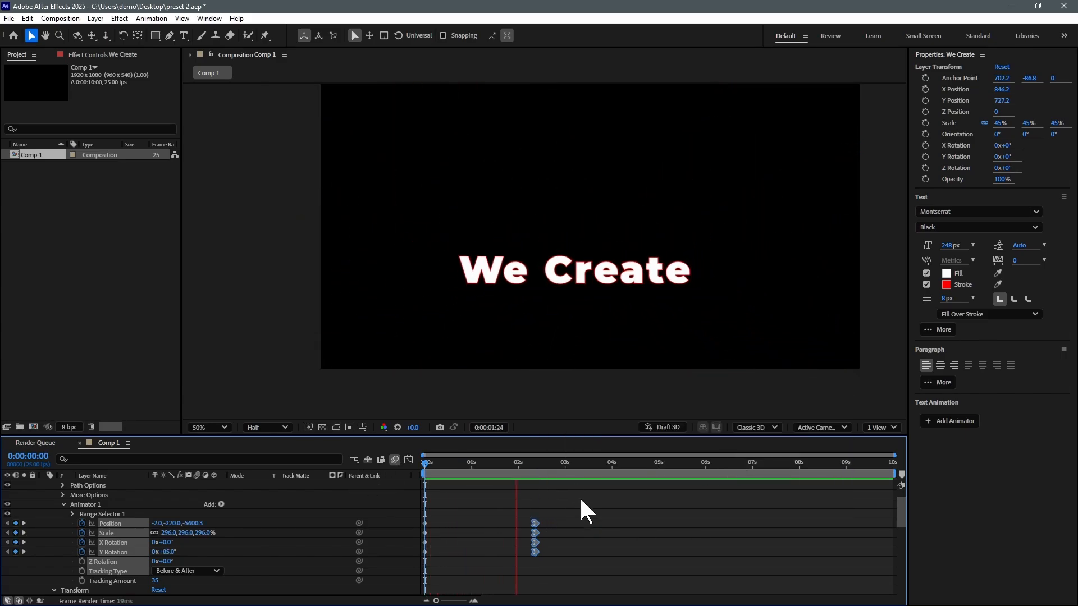
drag(449, 463, 416, 467)
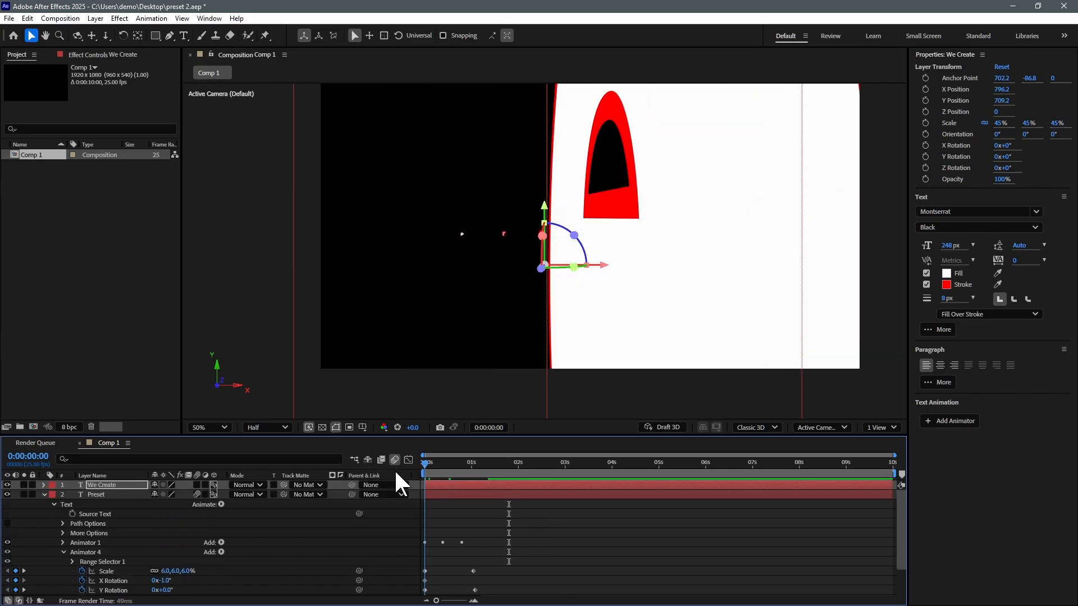
key(space)
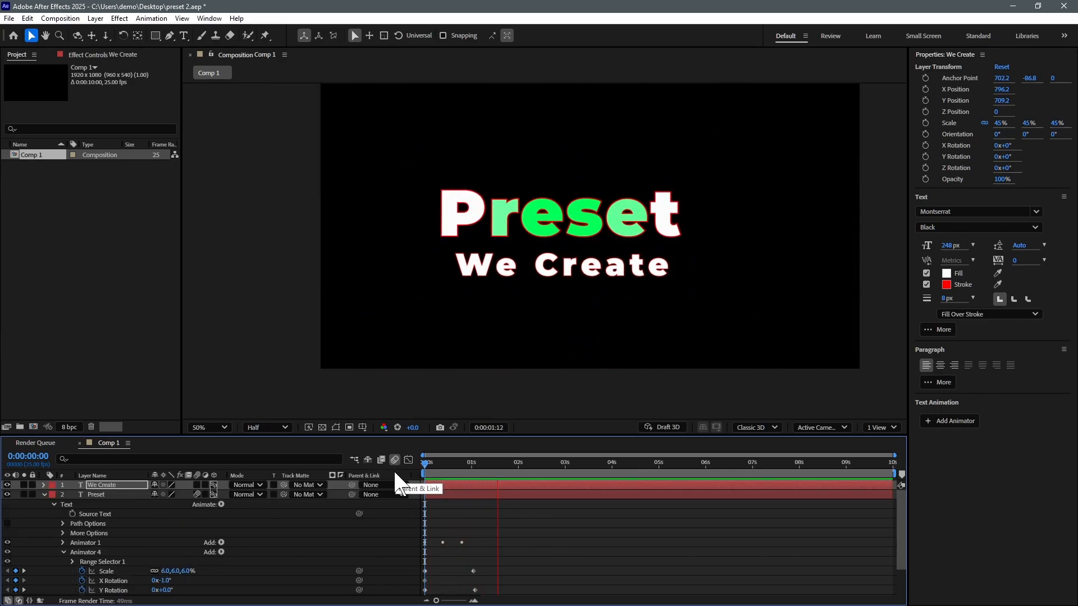
Step: Select Preset with We Create, drag both titles up and to the right, and preview
key(space)
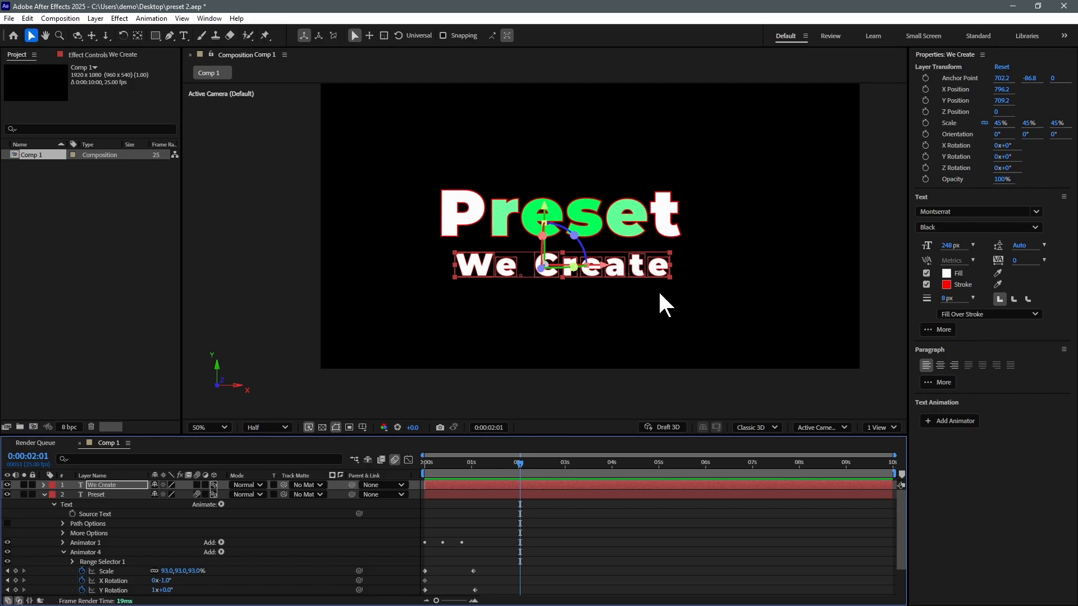
shift+click(636, 232)
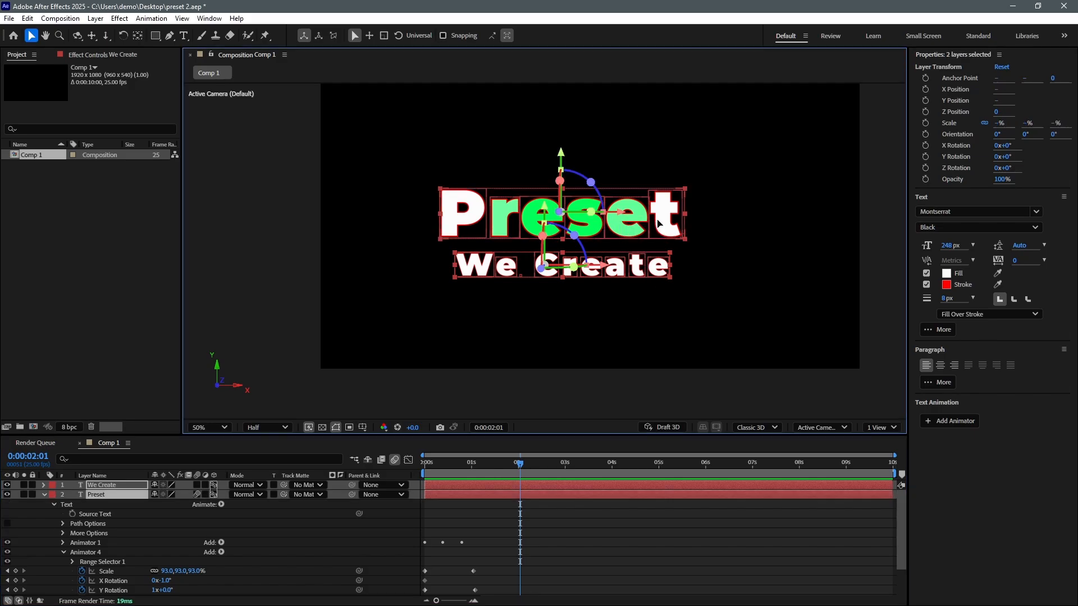
drag(627, 221, 684, 203)
drag(435, 464, 405, 473)
key(space)
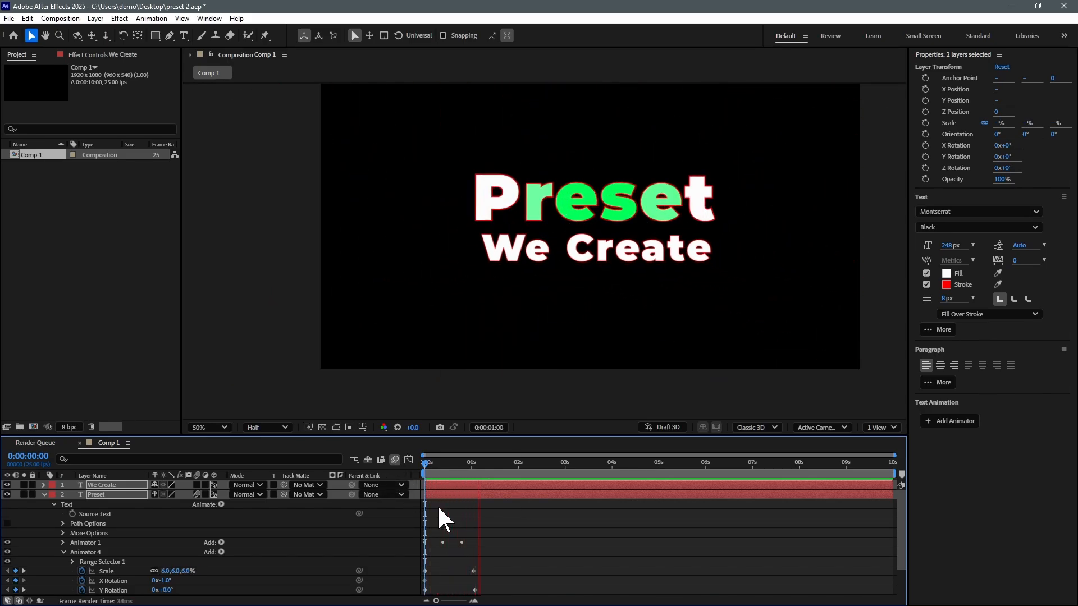
key(space)
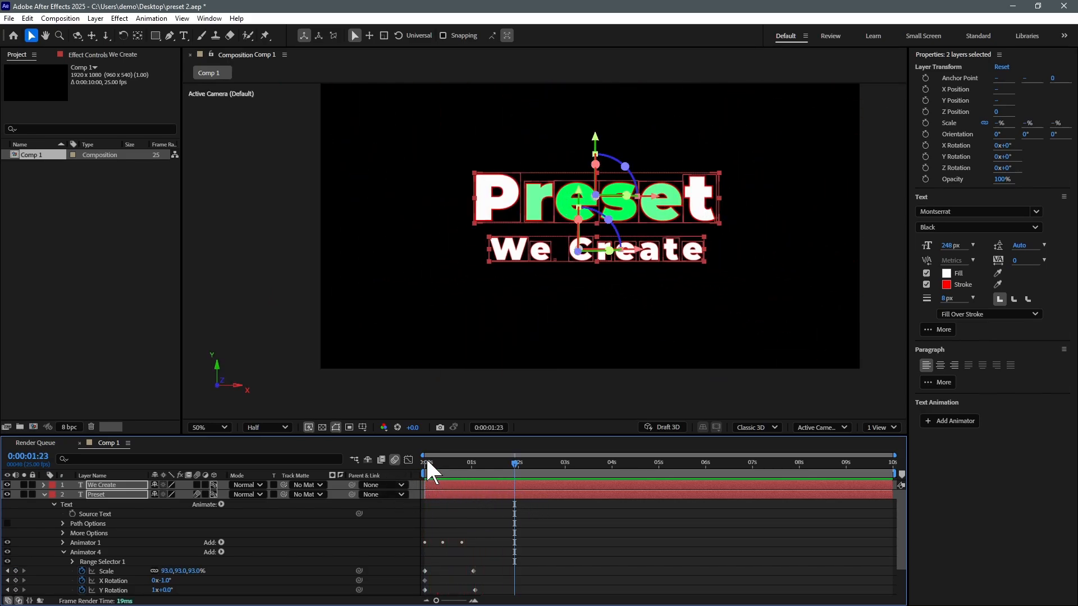
drag(444, 463, 433, 463)
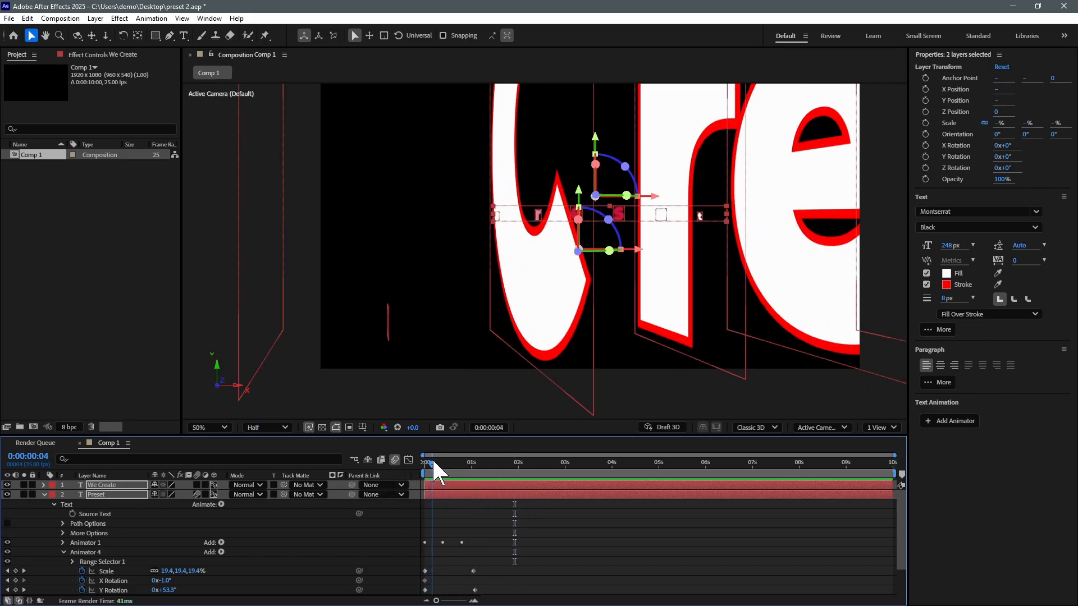
Step: Turn on motion blur for the We Create layer and return to the first frame
click(547, 537)
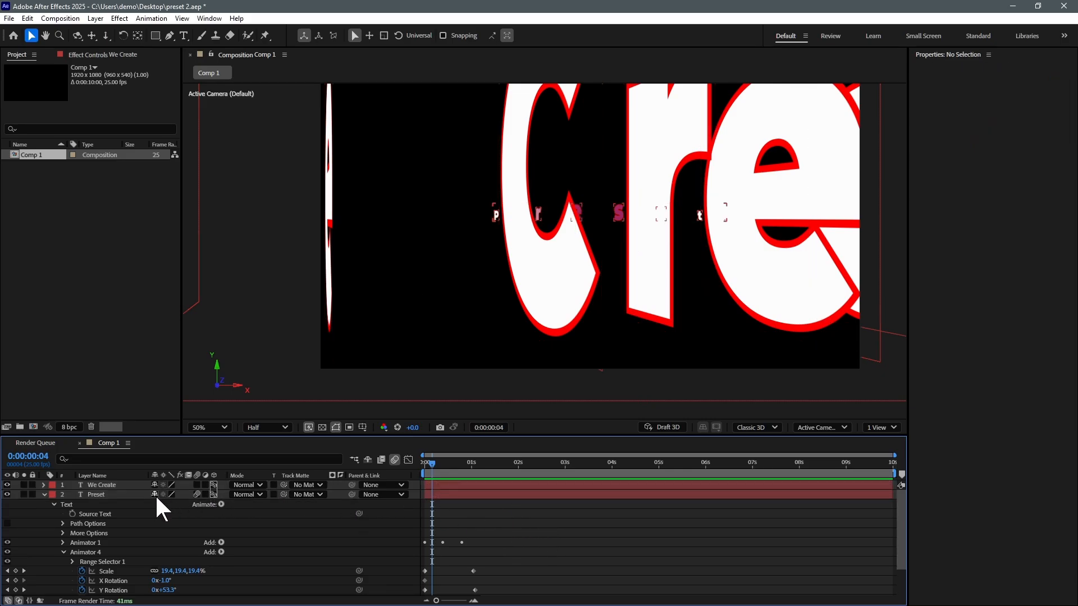
click(196, 485)
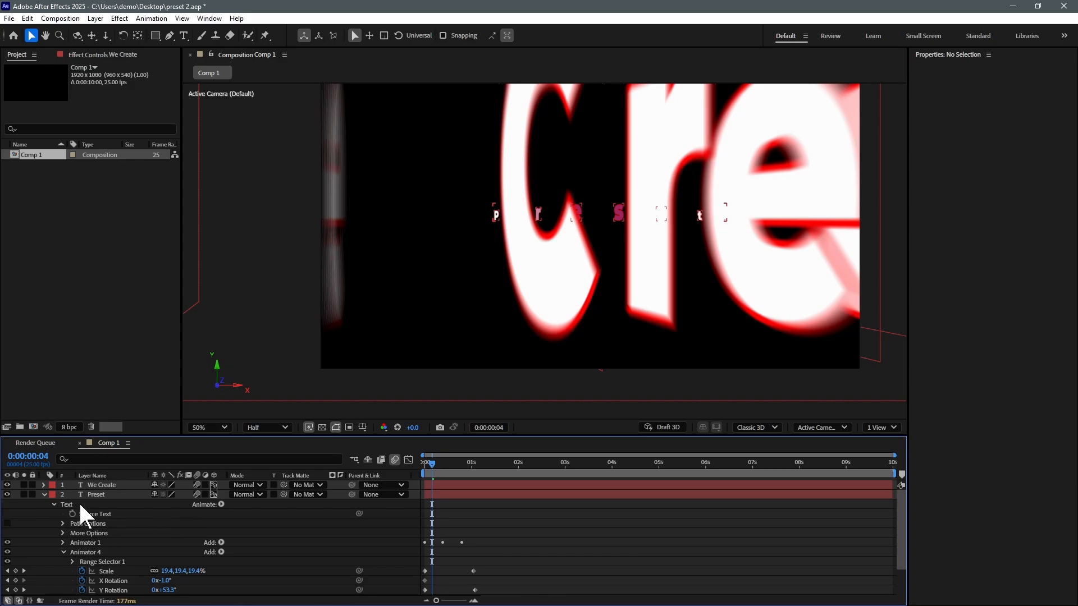
click(98, 484)
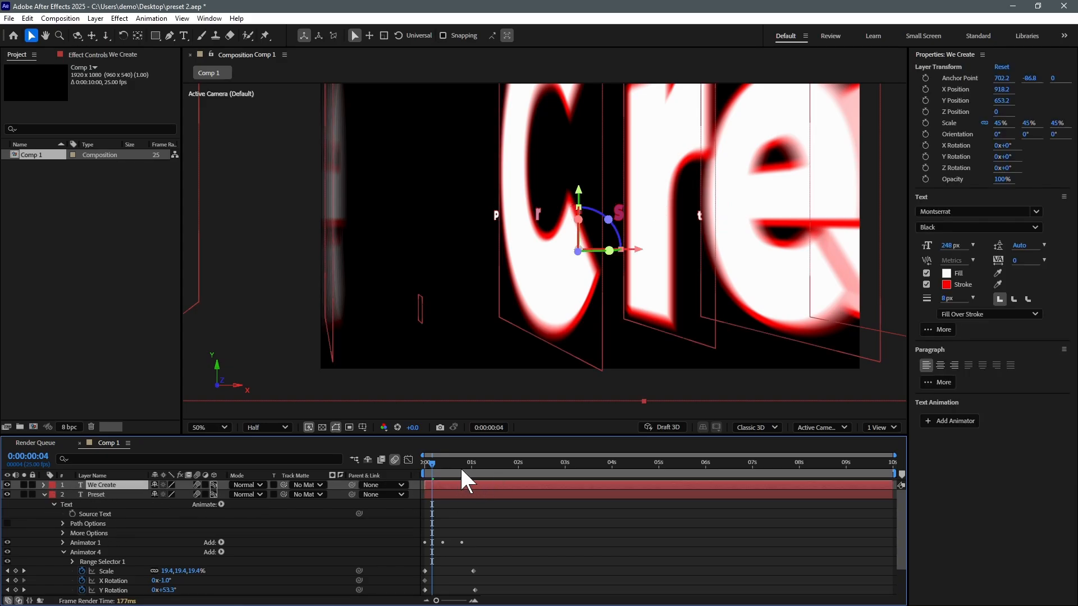
drag(426, 466, 416, 466)
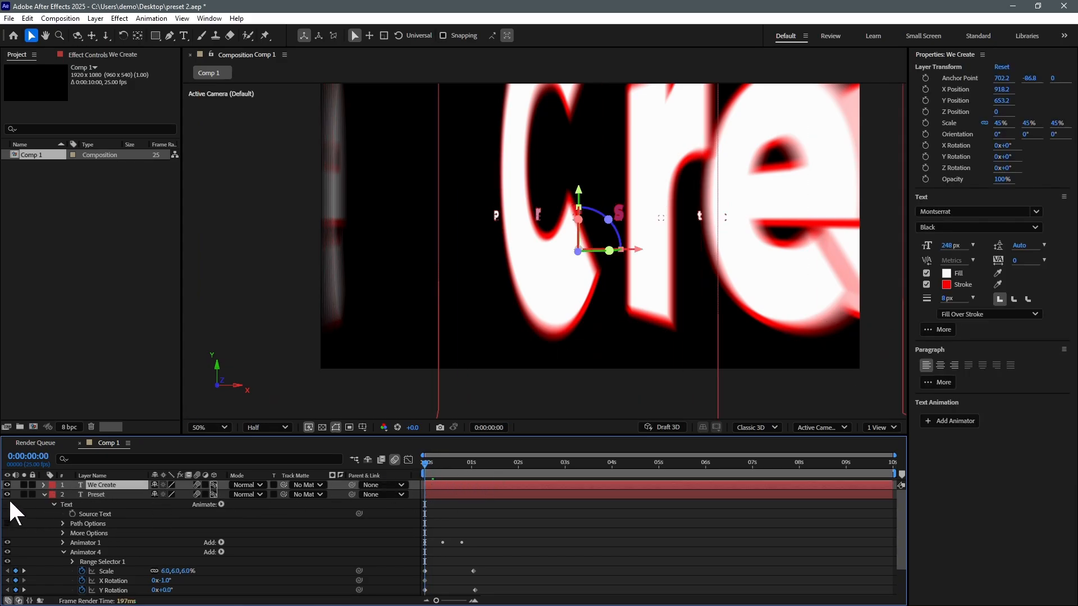
Step: Expand We Create's Animator 1 so its properties are visible
click(43, 485)
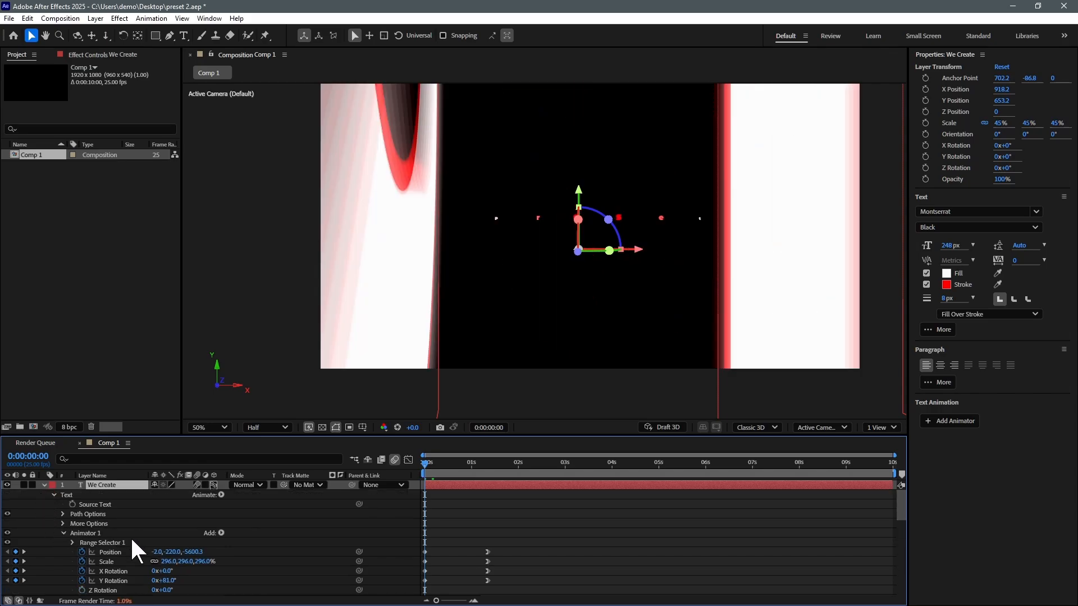
click(63, 533)
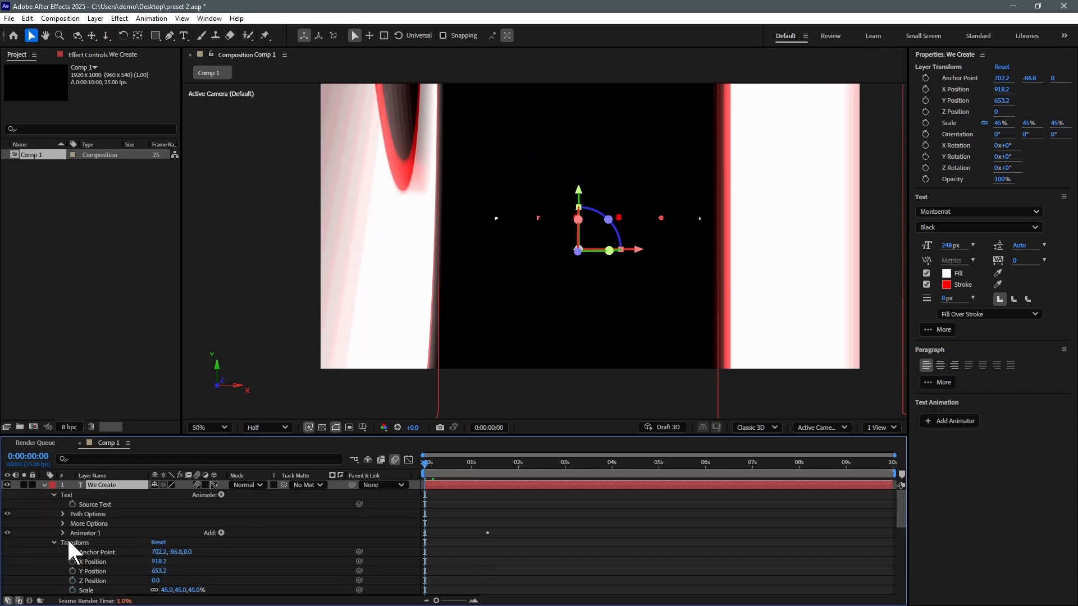
click(53, 542)
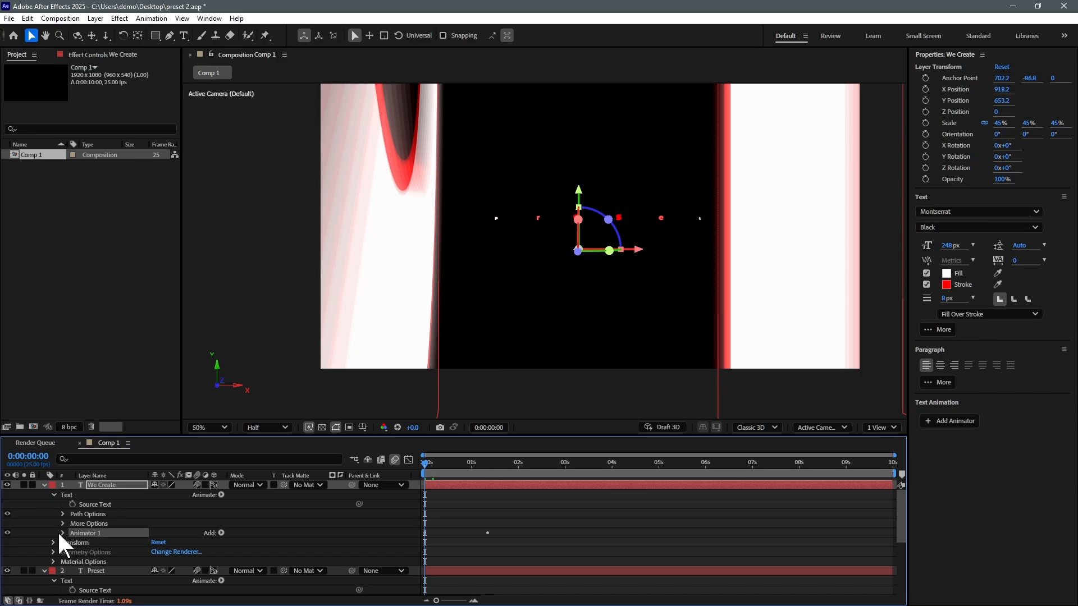
click(61, 530)
Step: Add a Blur property to We Create's Animator 1
click(222, 515)
mouse_move(264, 518)
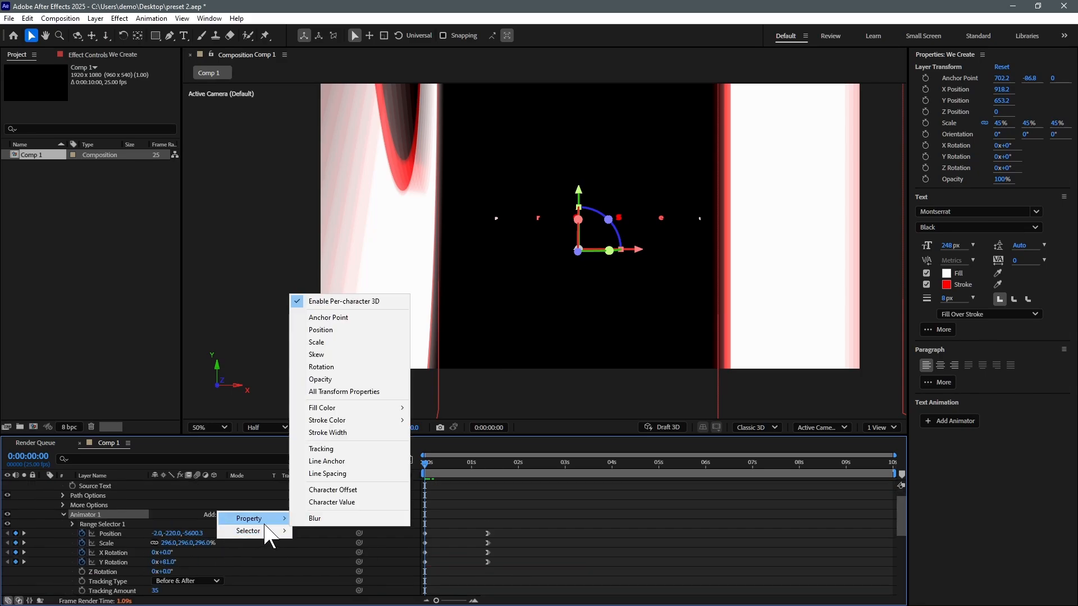
click(336, 518)
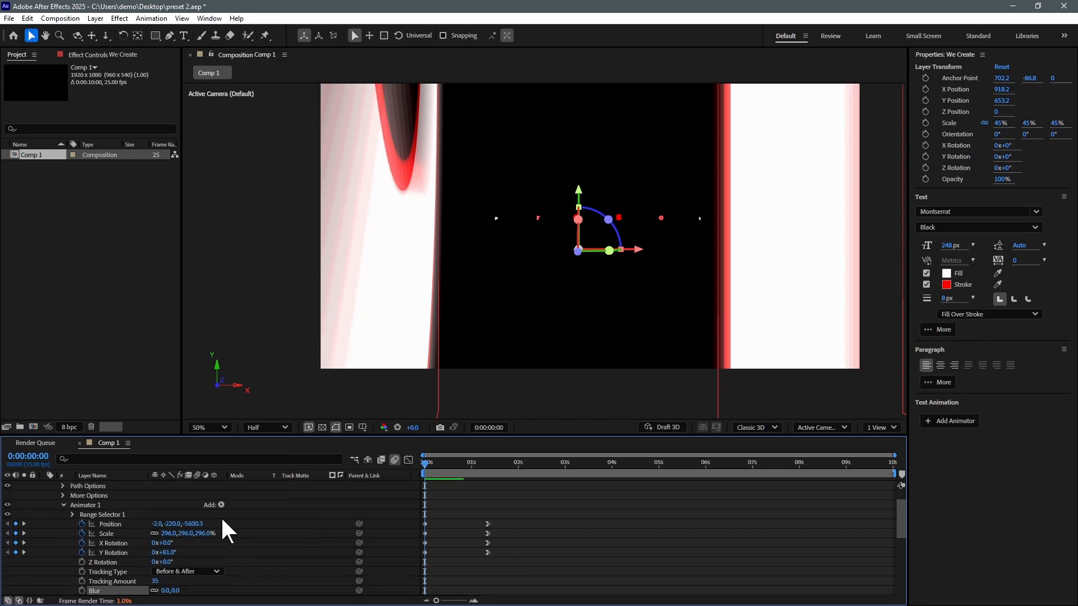
scroll(141, 528, down, 2)
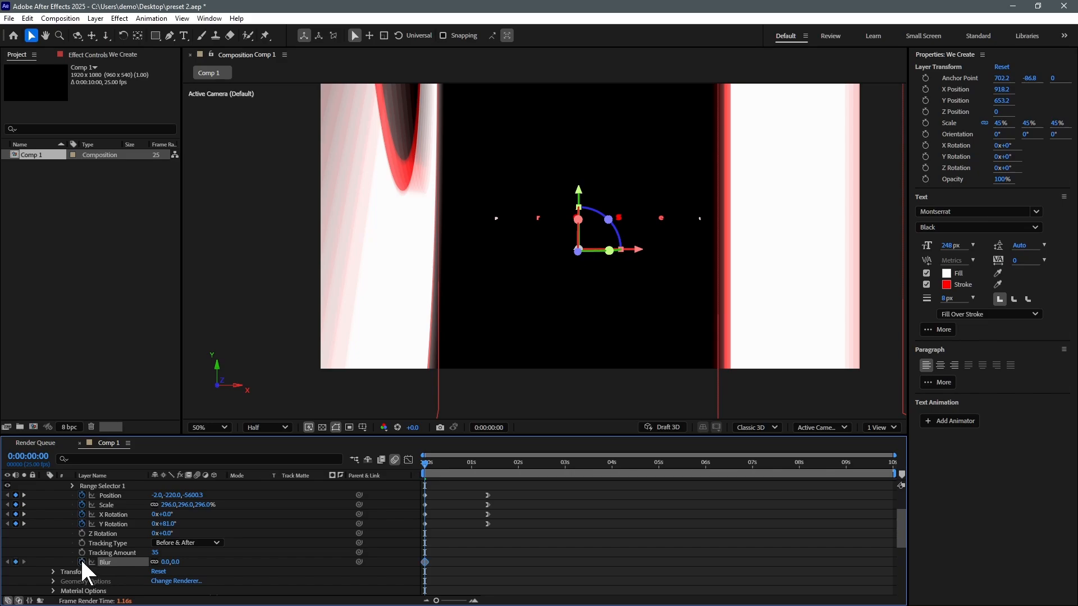
Step: Keyframe Blur at 0 on frame 18 and 127 at frame 0, then scrub to check
drag(449, 467, 458, 469)
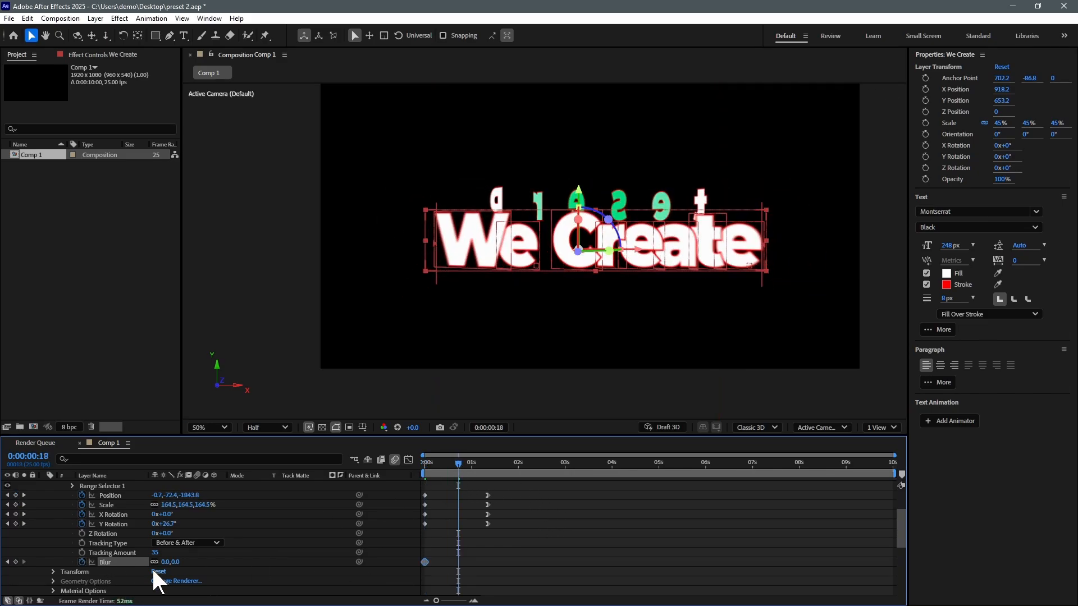
right_click(104, 561)
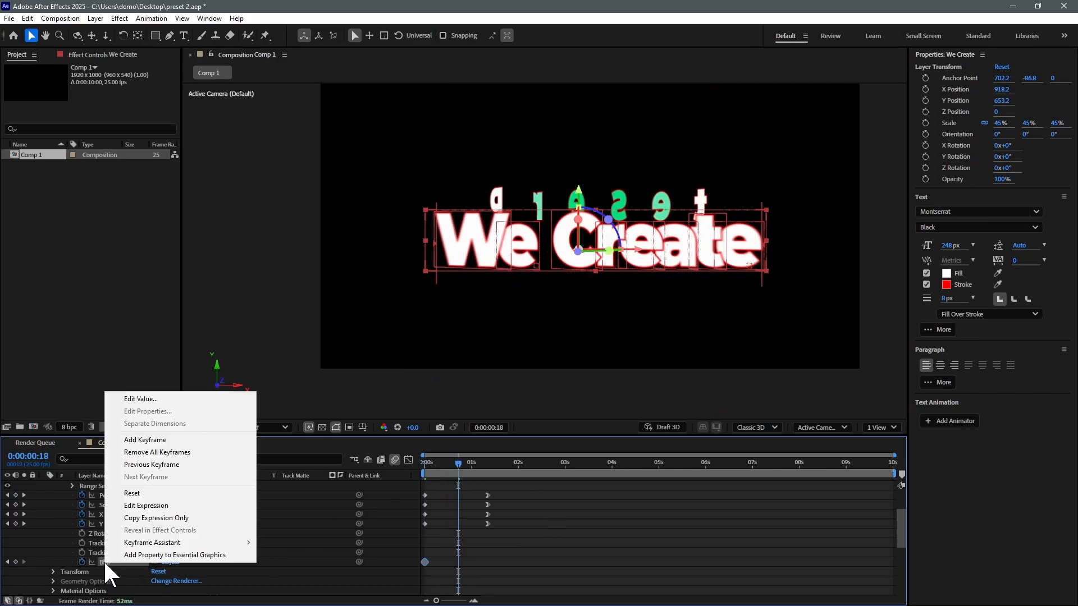
click(151, 494)
click(427, 462)
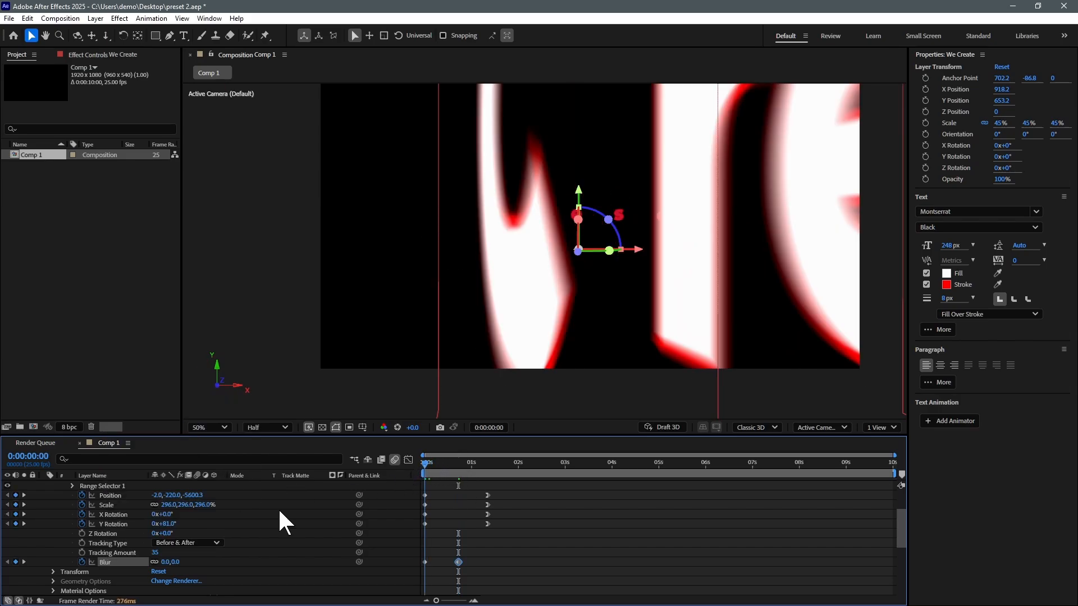
drag(163, 563, 230, 557)
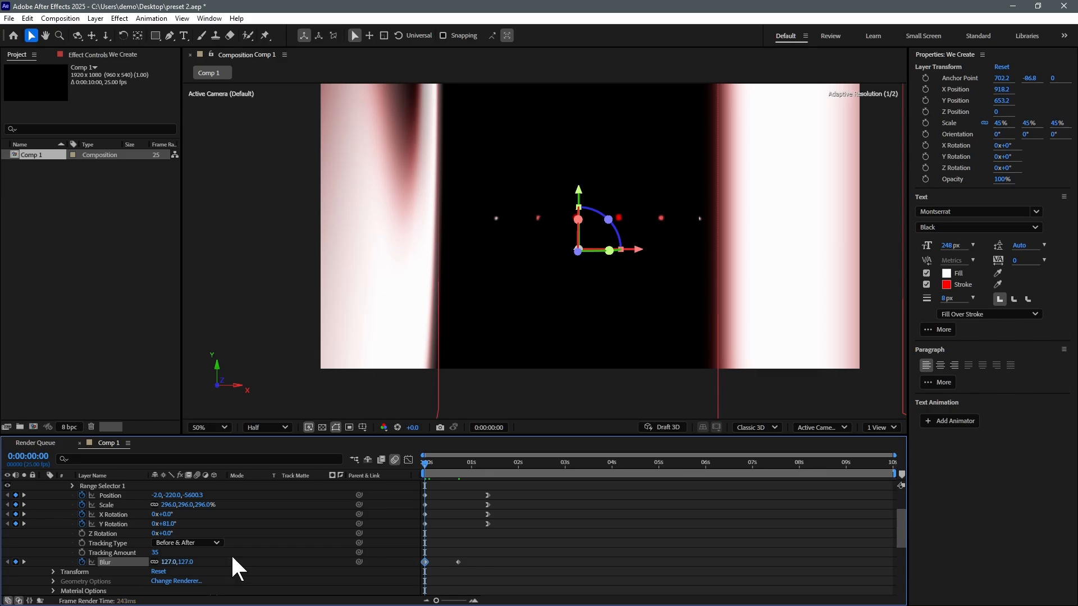
click(437, 463)
drag(437, 463, 362, 468)
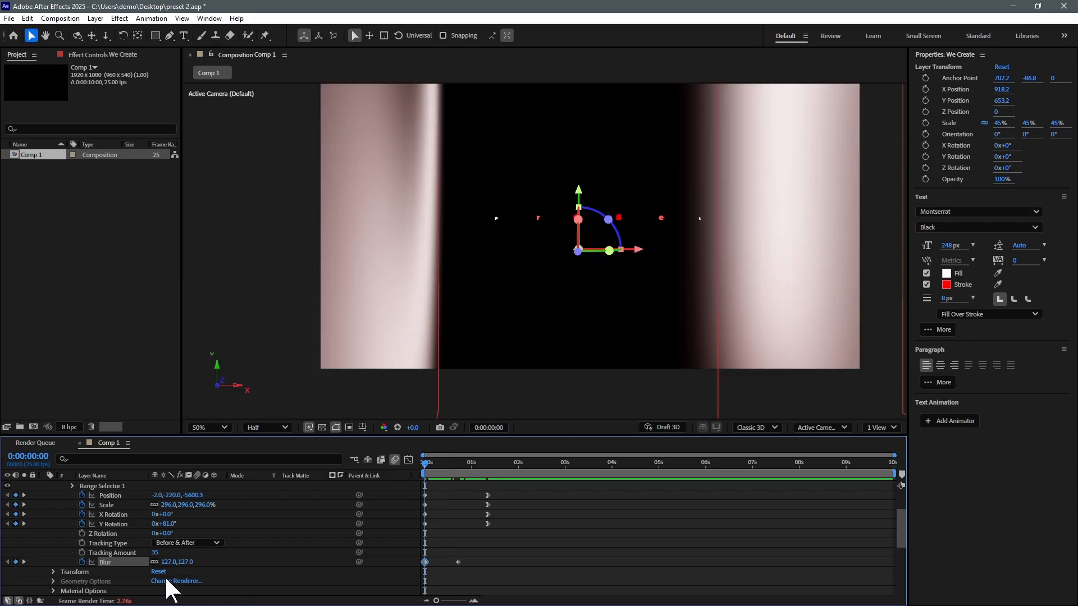
mouse_move(474, 462)
mouse_down()
mouse_move(452, 461)
mouse_move(485, 463)
mouse_up()
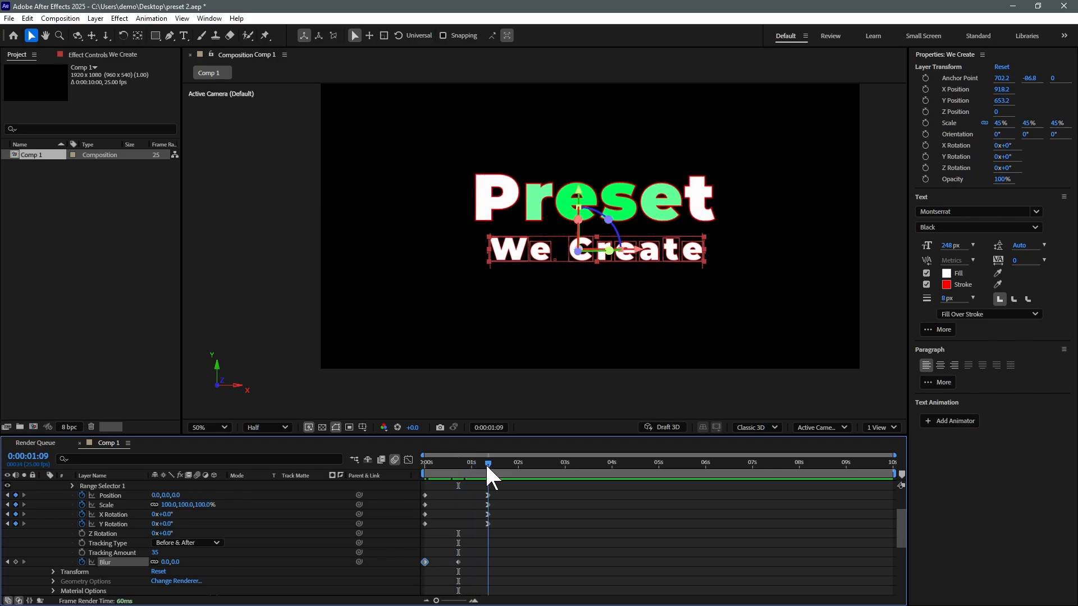
Step: Collapse We Create and select the Preset layer's Text property group
key(ctrl+shift+h)
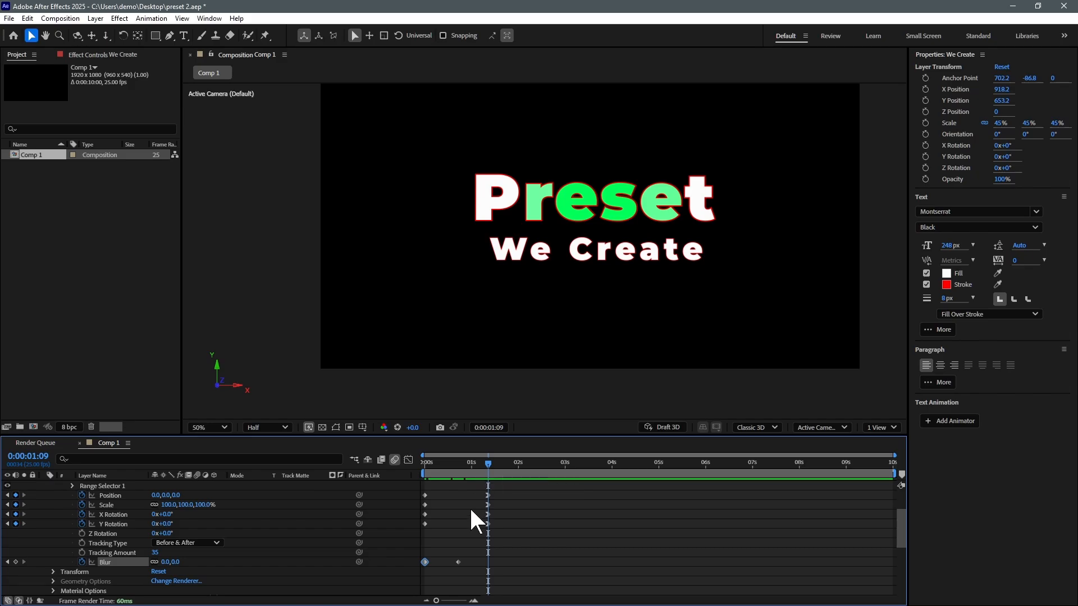
scroll(86, 522, up, 2)
click(44, 485)
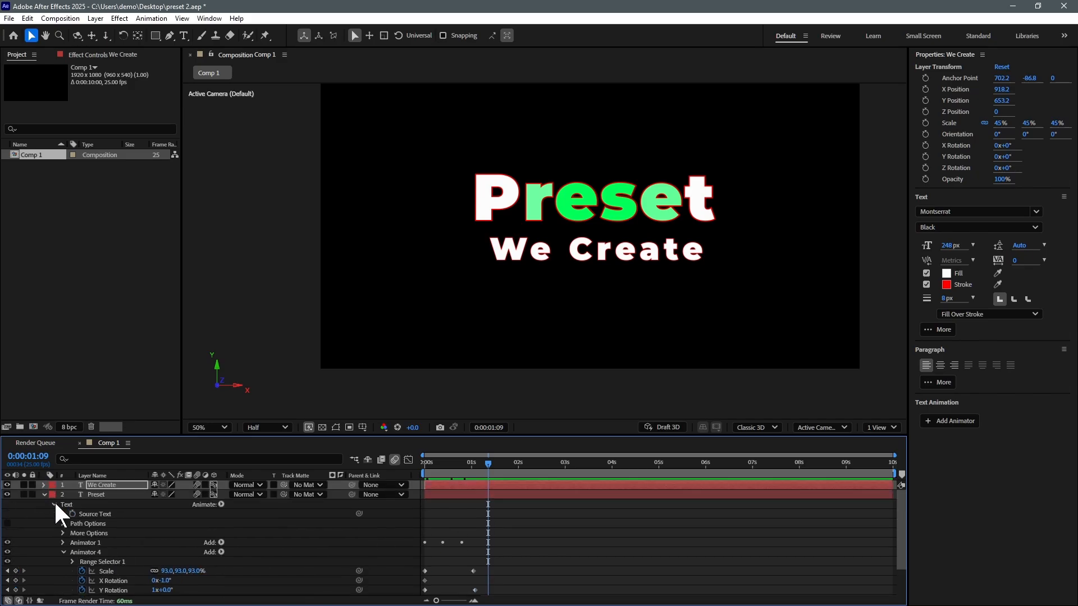
click(96, 494)
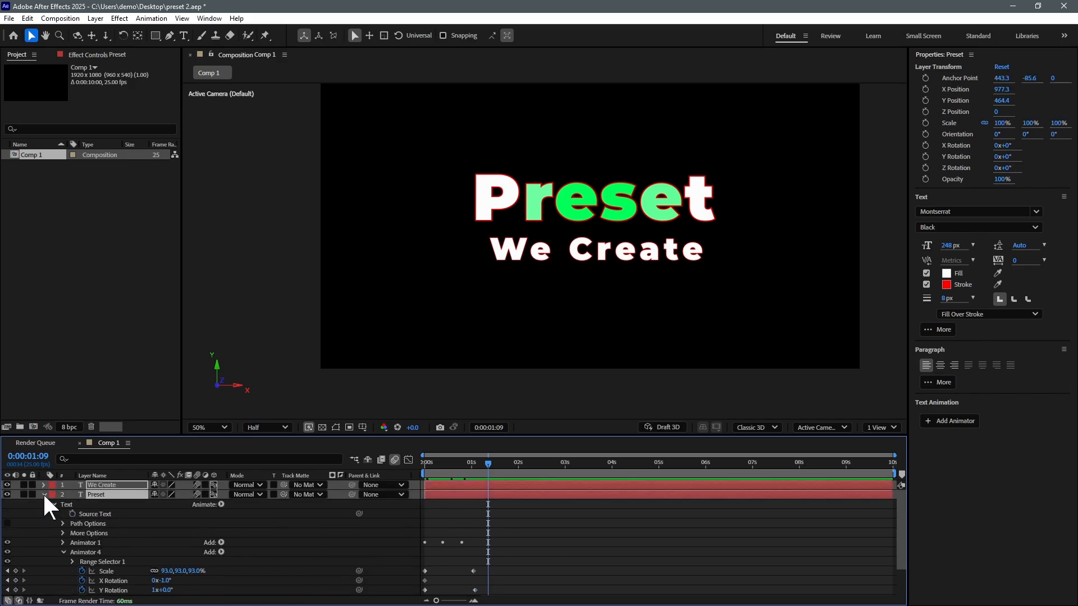
click(44, 494)
click(101, 527)
click(102, 495)
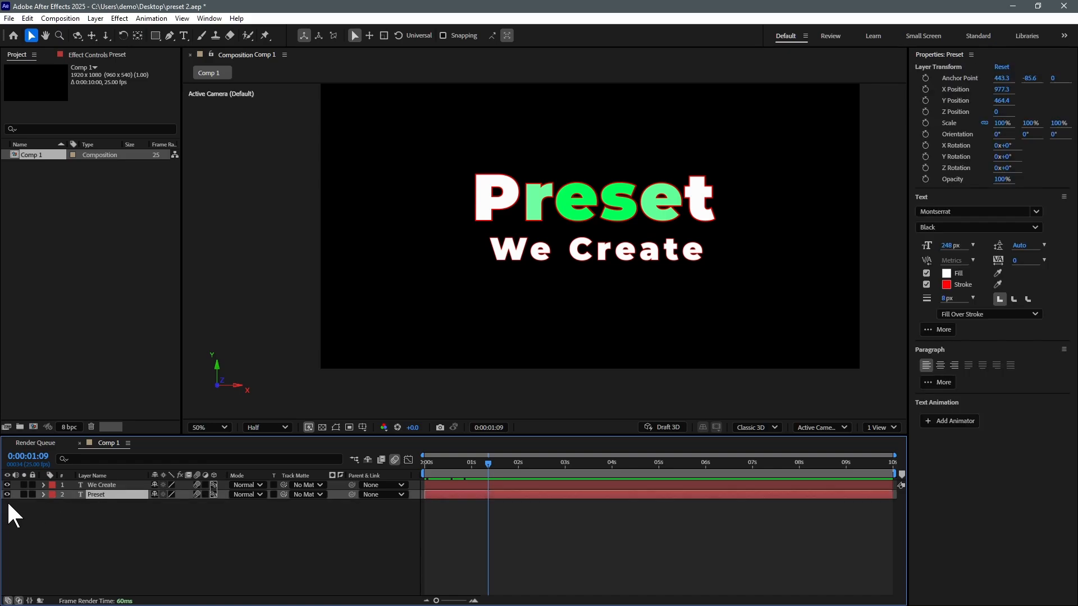
click(6, 494)
click(6, 494)
click(44, 494)
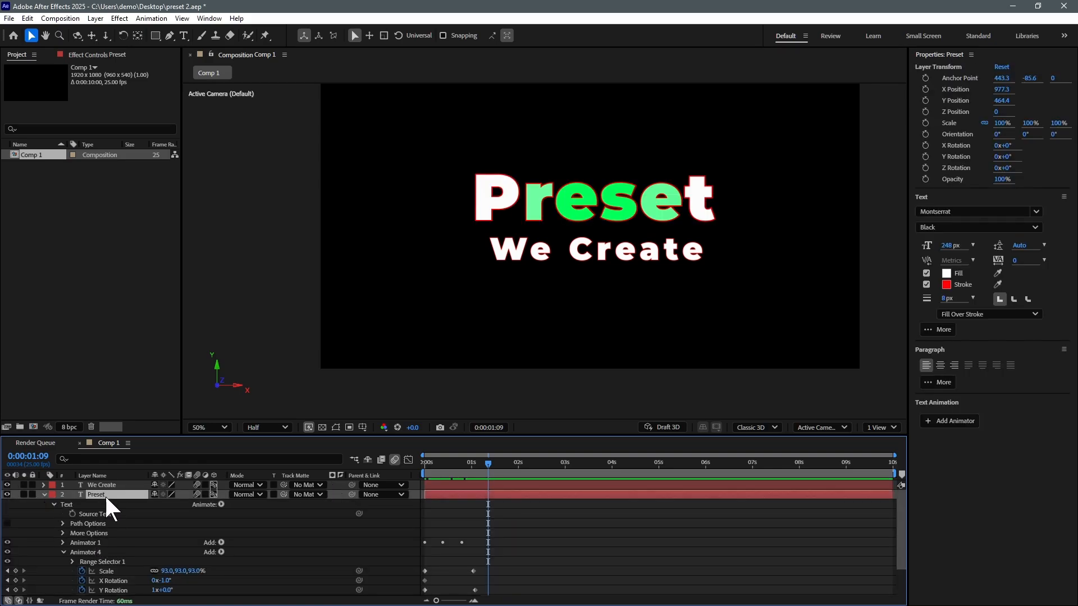
click(93, 505)
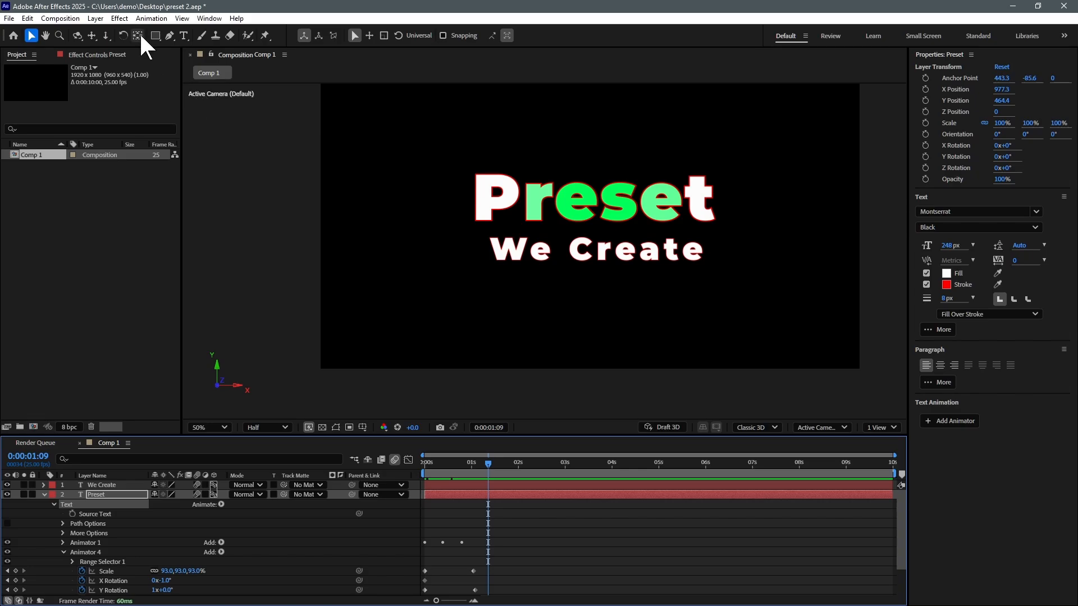
Step: Save the text animation as the preset 'TEXT Presets we create 1'
click(151, 19)
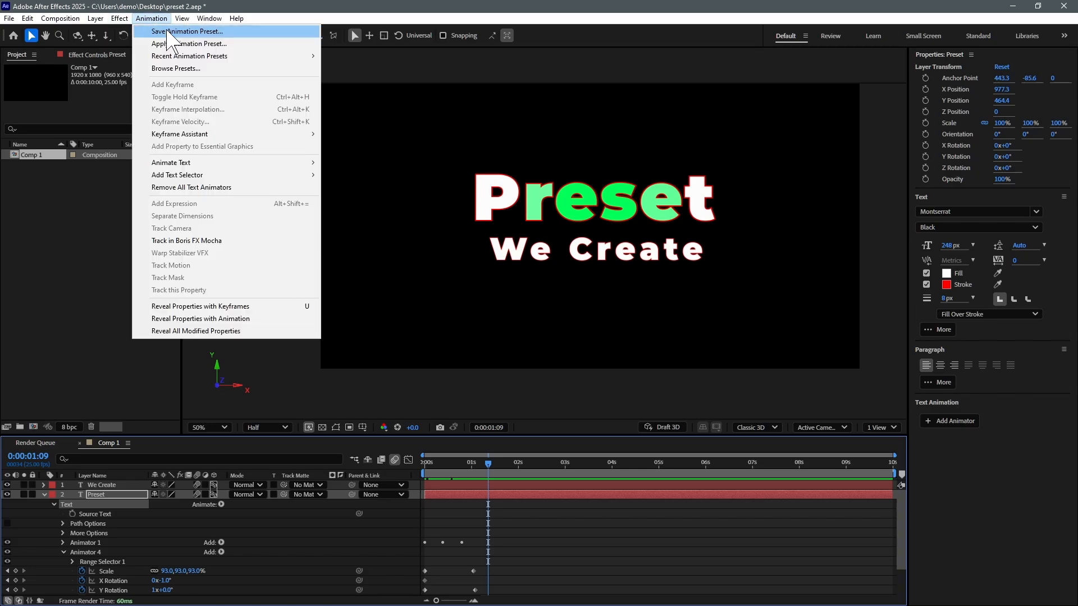
click(210, 44)
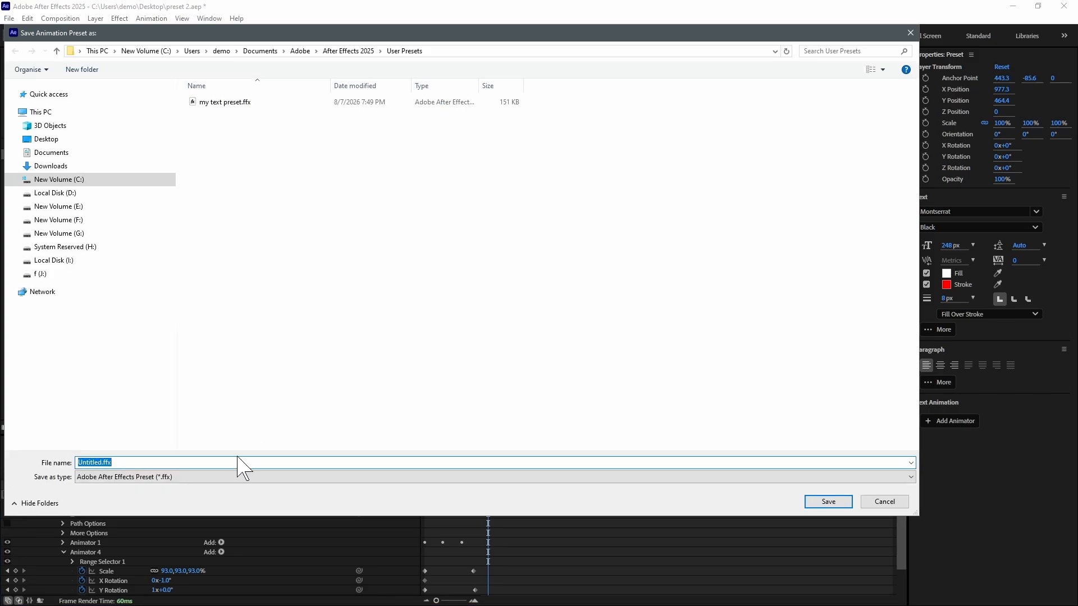
text(TEXT Presets we create 1)
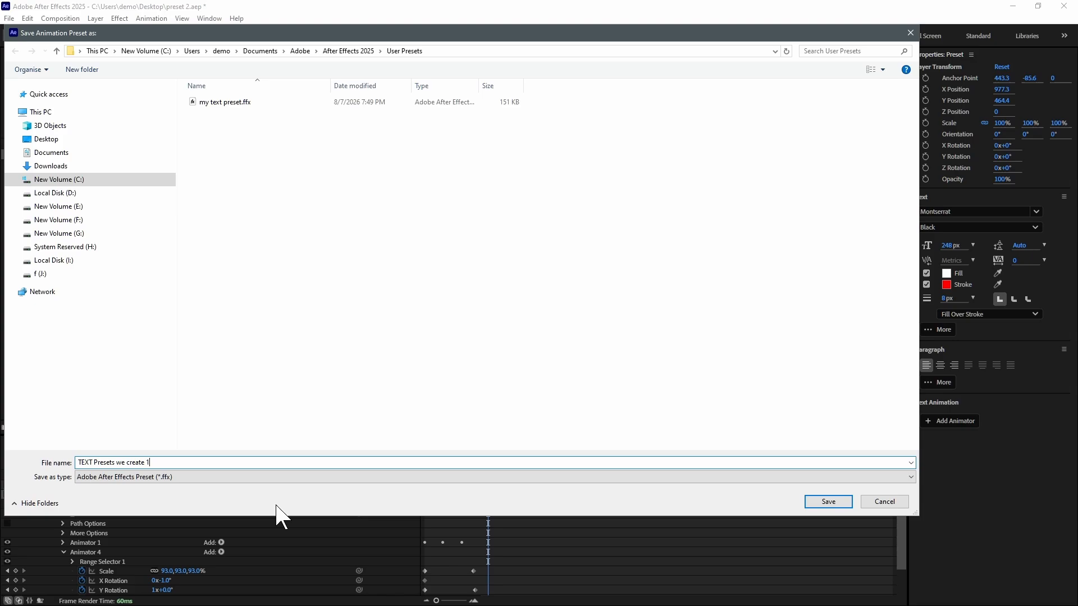
click(823, 502)
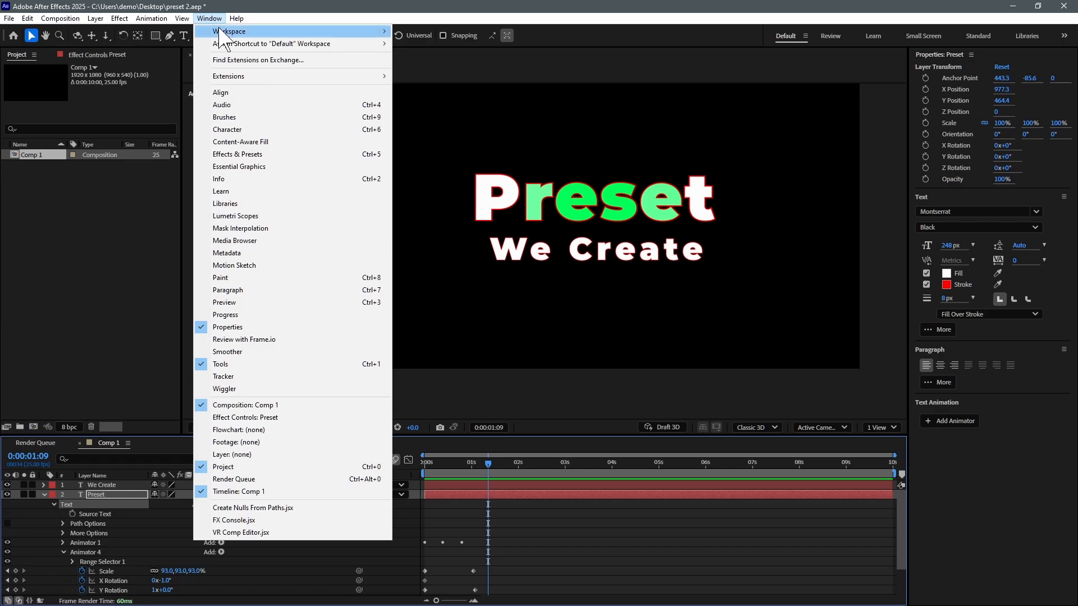
Step: Show TEXT Presets we create 1 under Animation Presets > User Presets in Effects & Presets
click(283, 157)
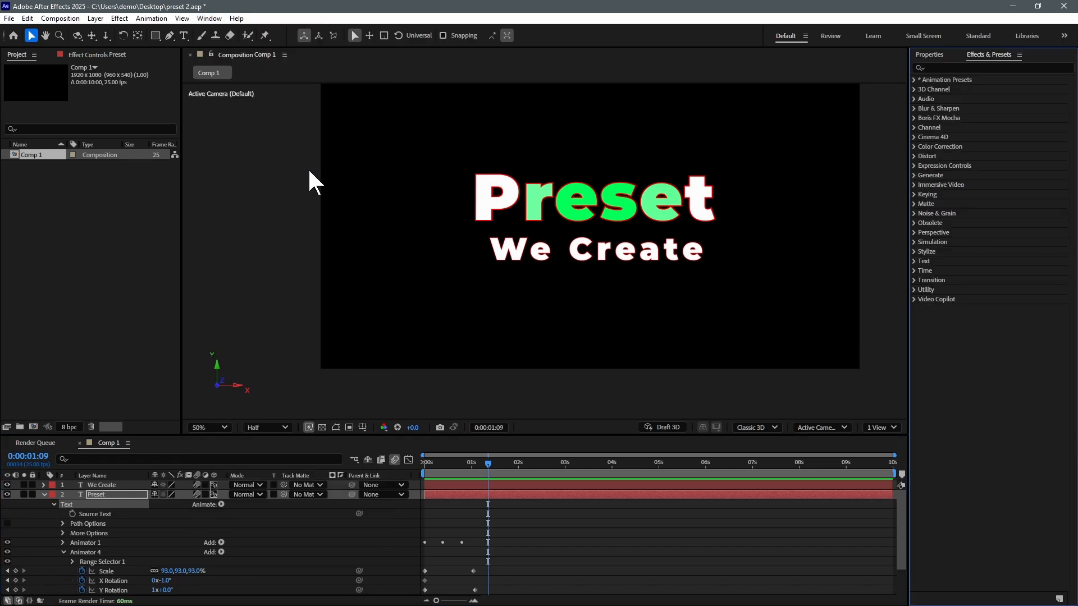
click(915, 80)
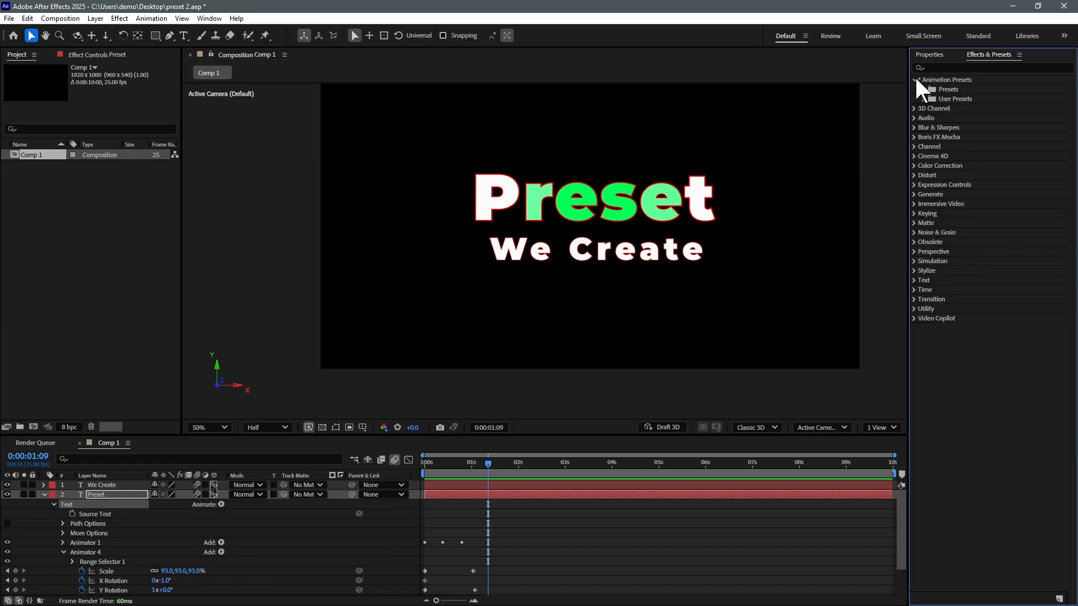
click(922, 98)
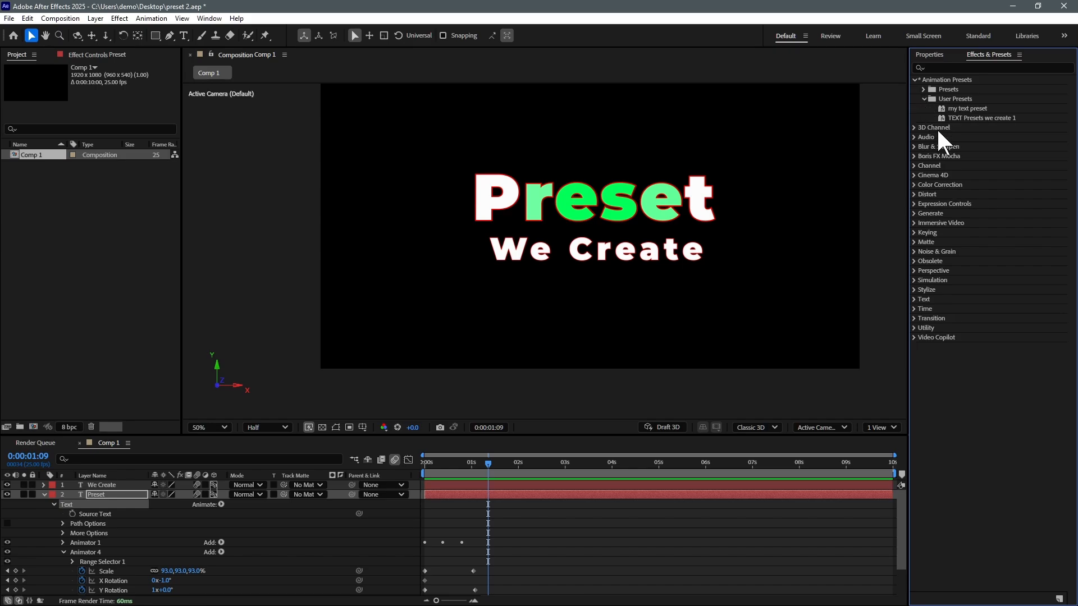
click(966, 118)
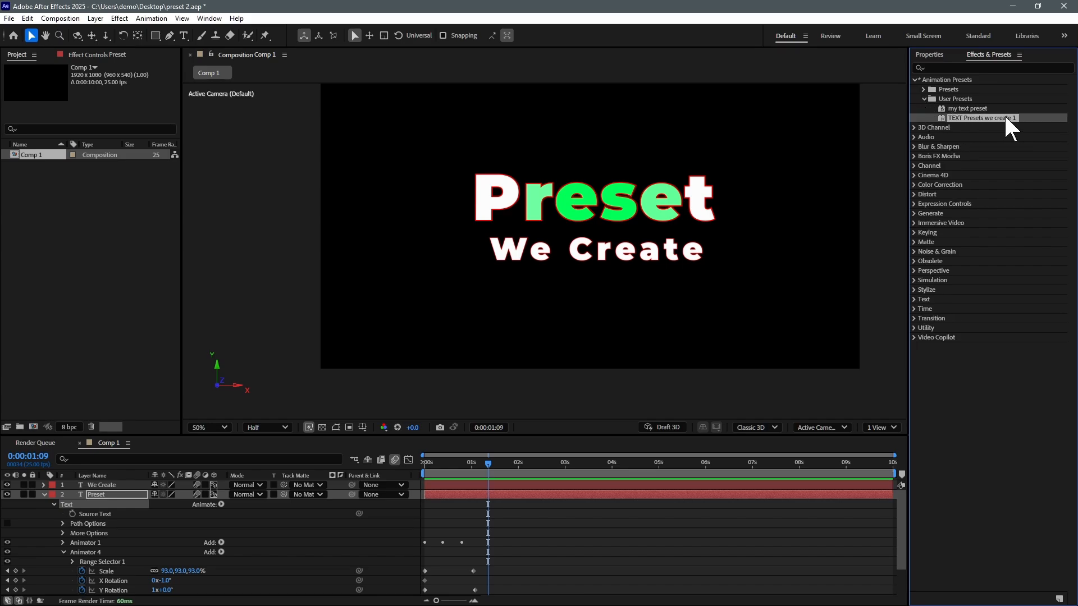
Step: Collapse the Preset layer and hide it from view
click(59, 495)
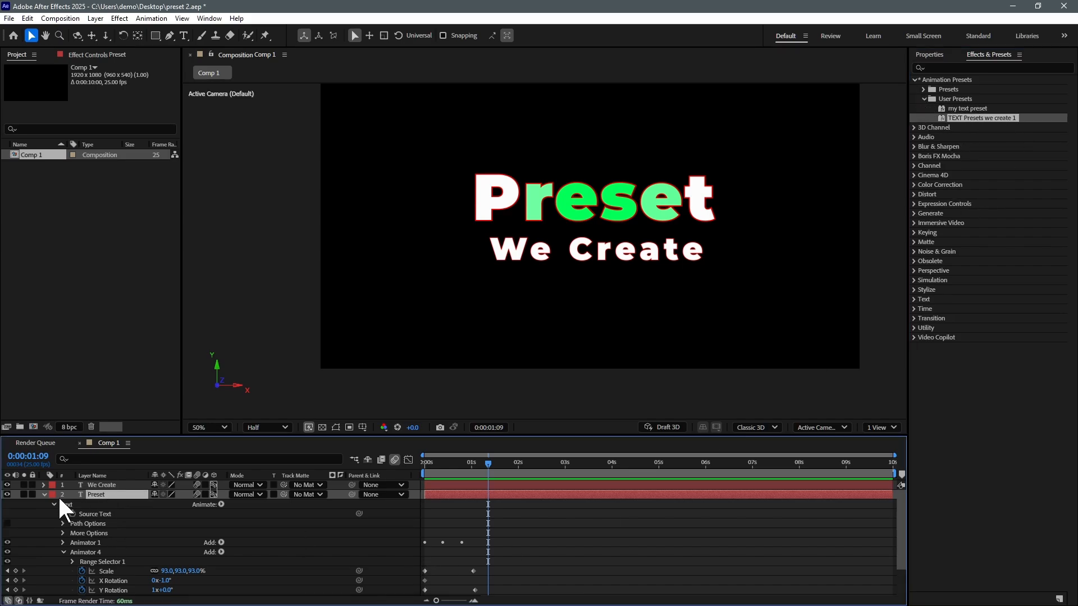
click(45, 494)
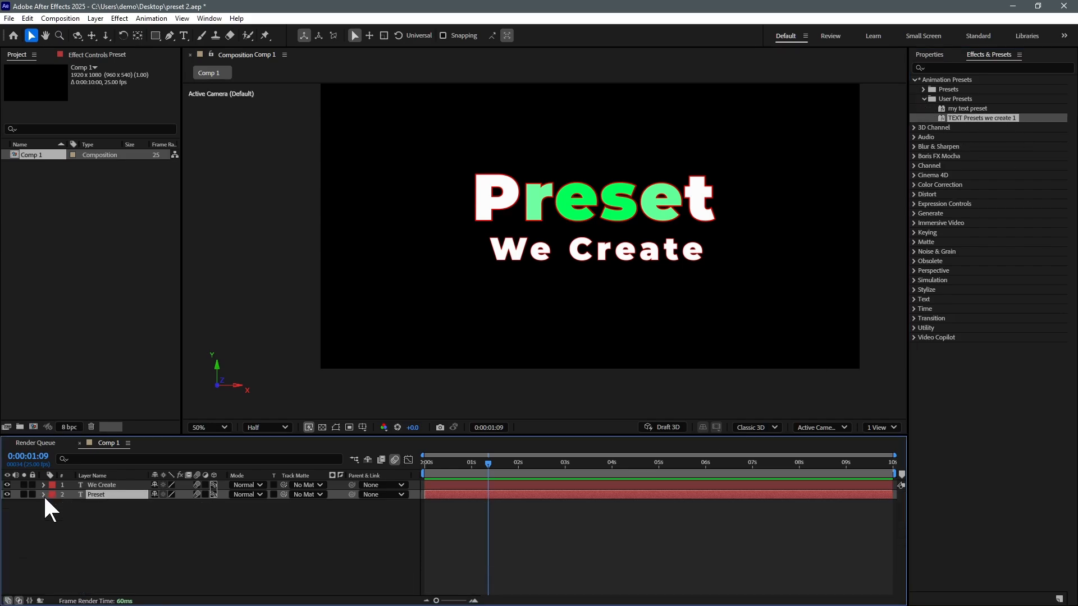
click(7, 495)
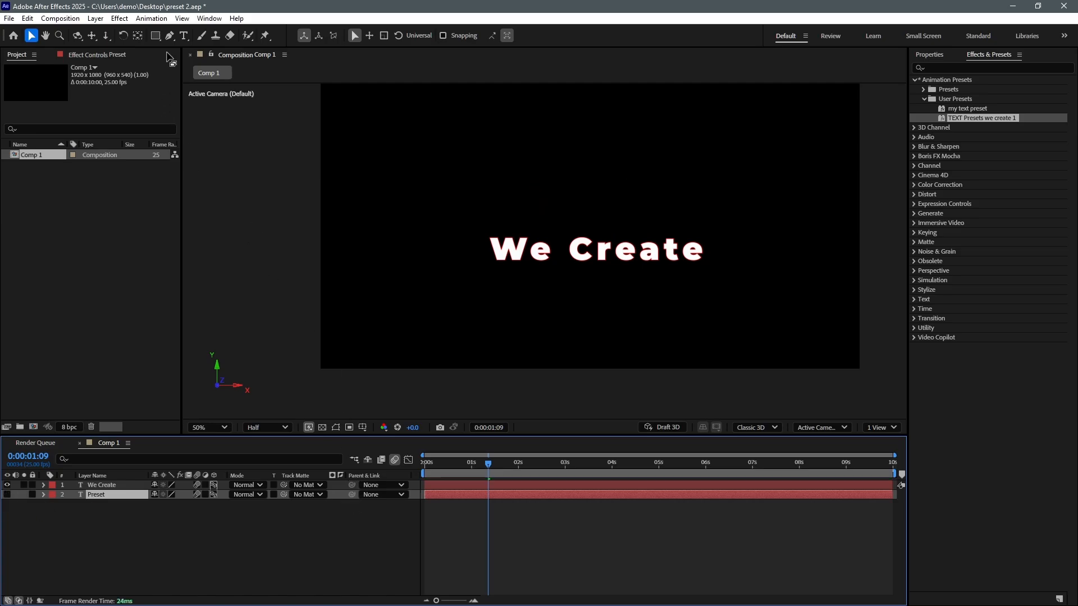
click(183, 35)
Step: Create a 'Graphics' text layer centred just above We Create
click(462, 196)
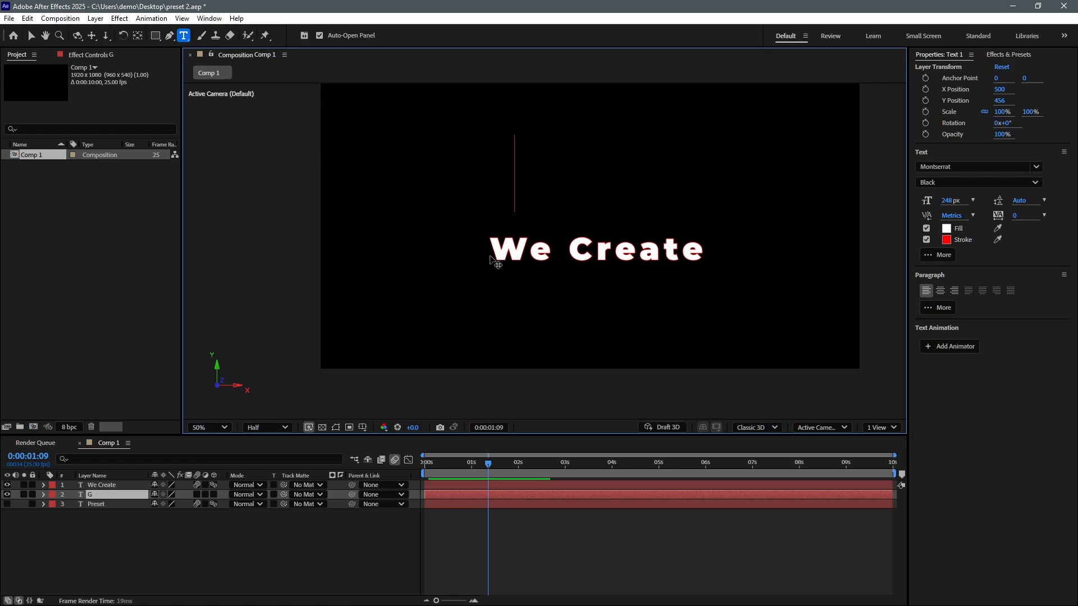
text(Graphics)
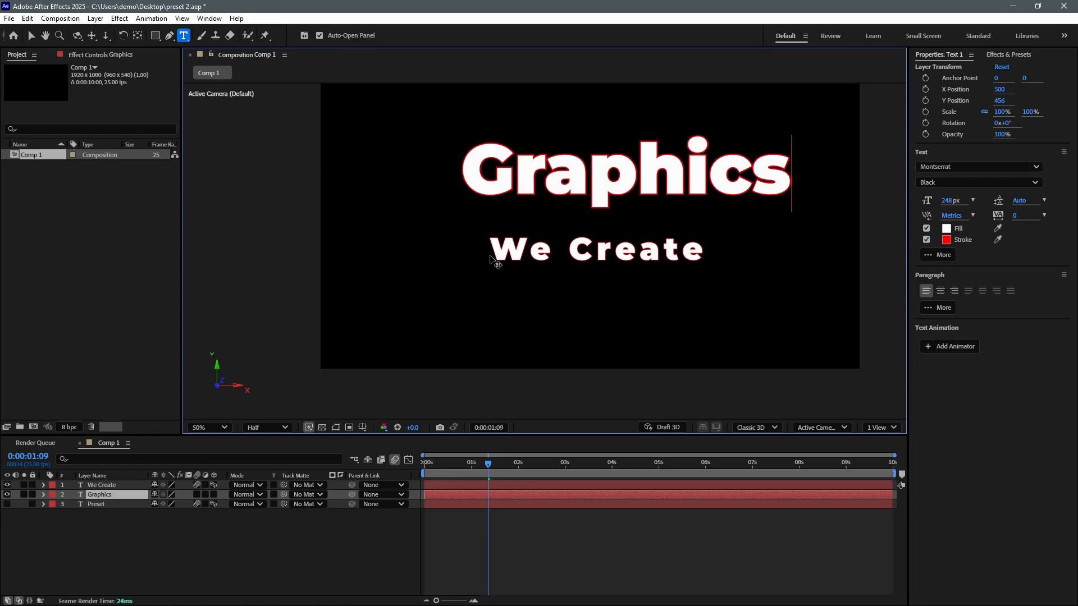
click(31, 35)
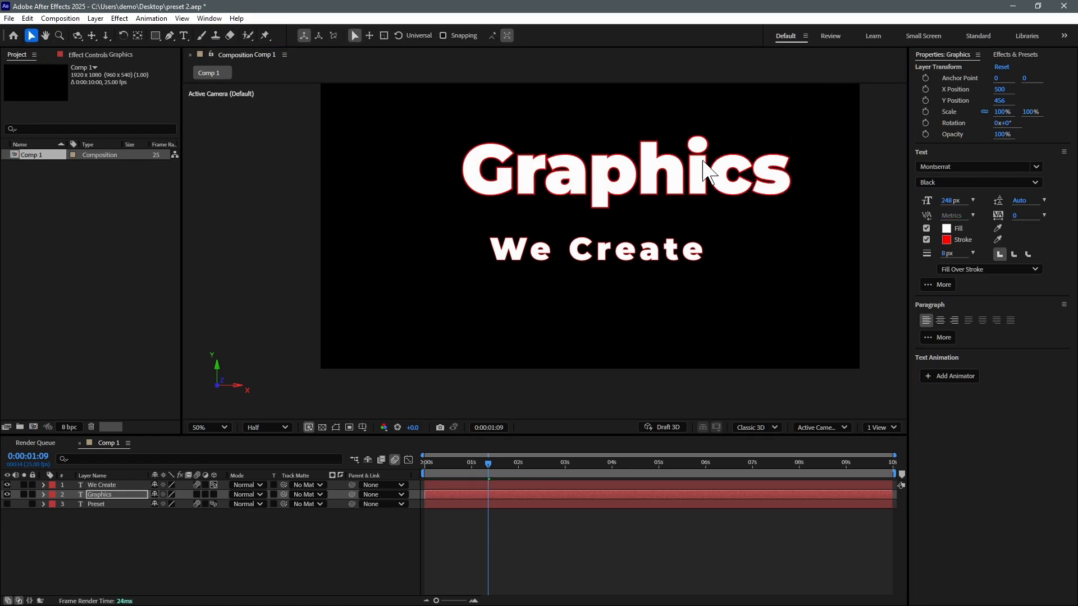
drag(680, 185, 650, 209)
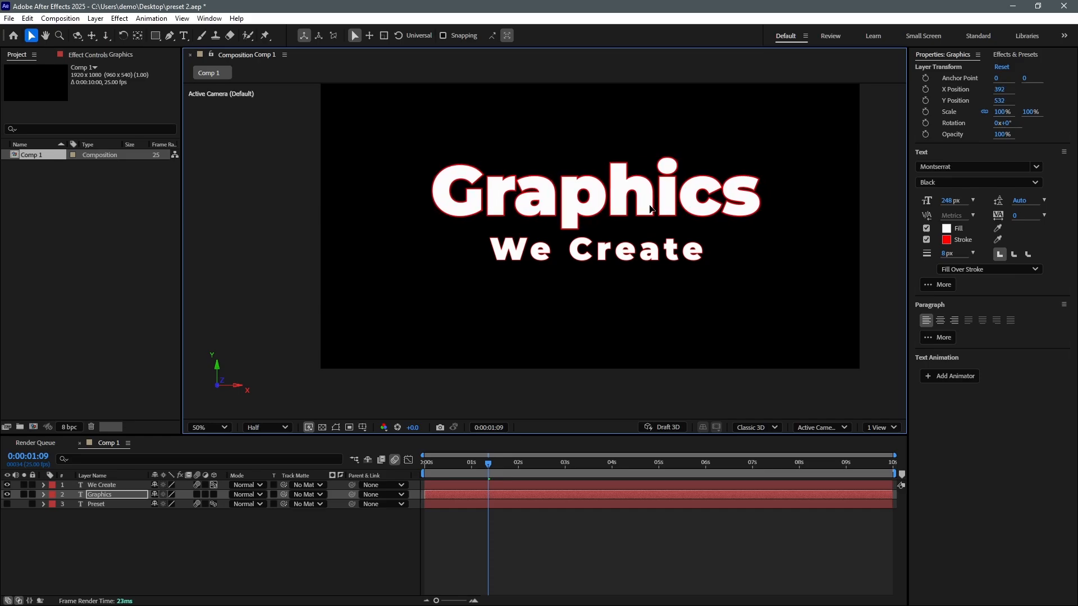
Step: Apply the TEXT Presets we create 1 preset to Graphics and return to the timeline start
click(1016, 54)
double_click(980, 117)
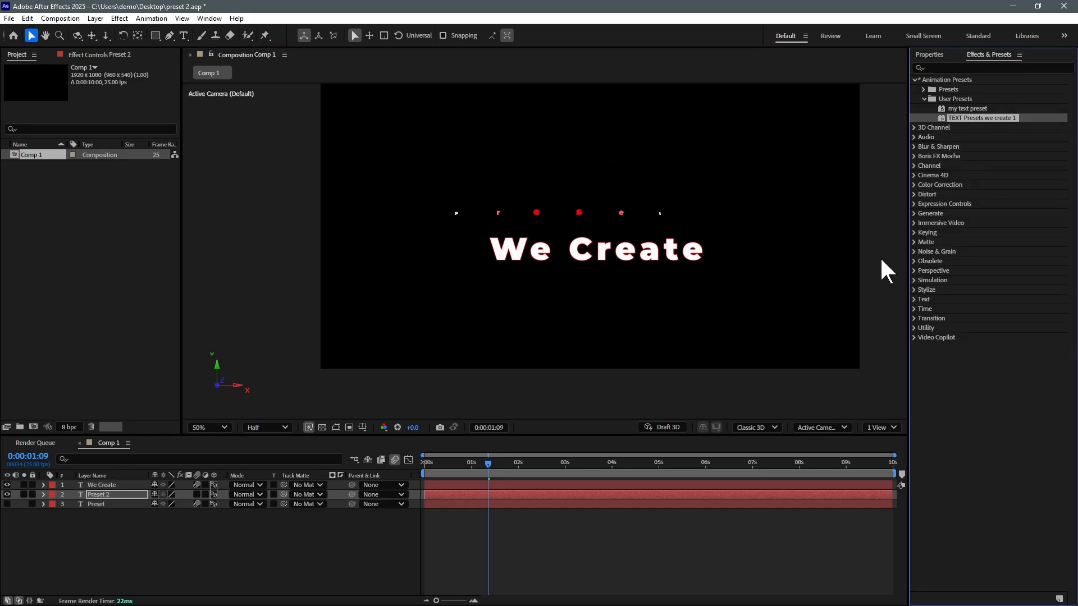
key(ctrl+z)
key(Home)
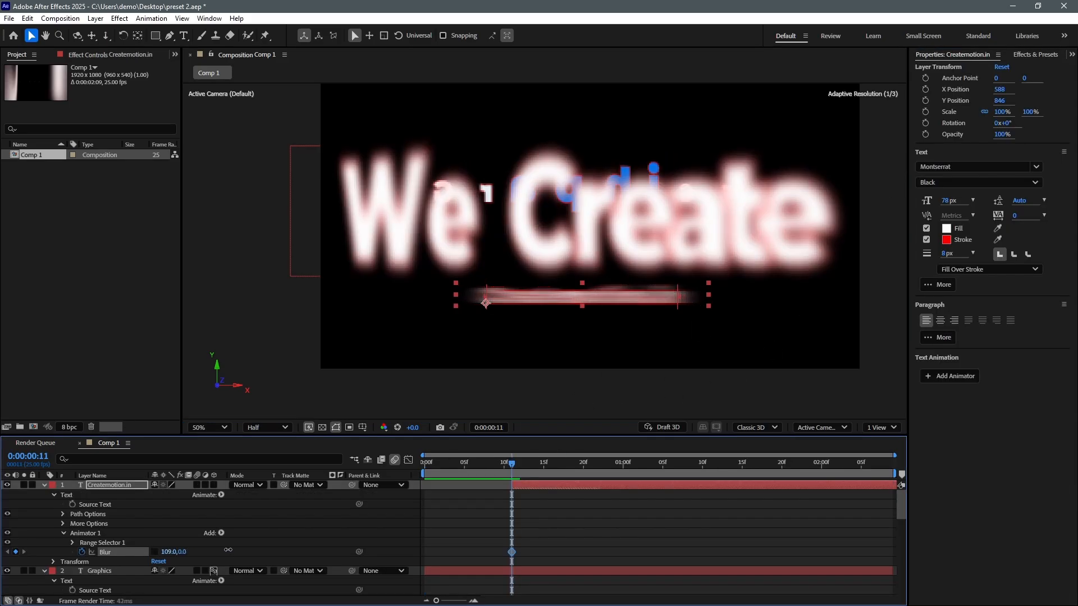
Step: Start Createmotion.in's Blur at 324, keyframe it down to 0, and preview the sharpening
drag(266, 549, 601, 482)
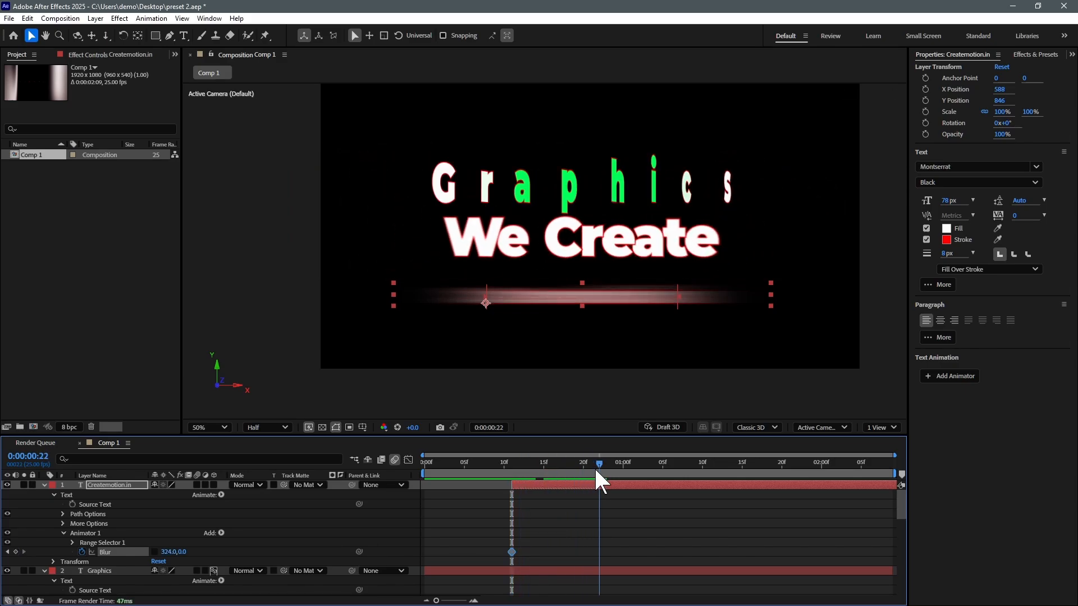
click(167, 553)
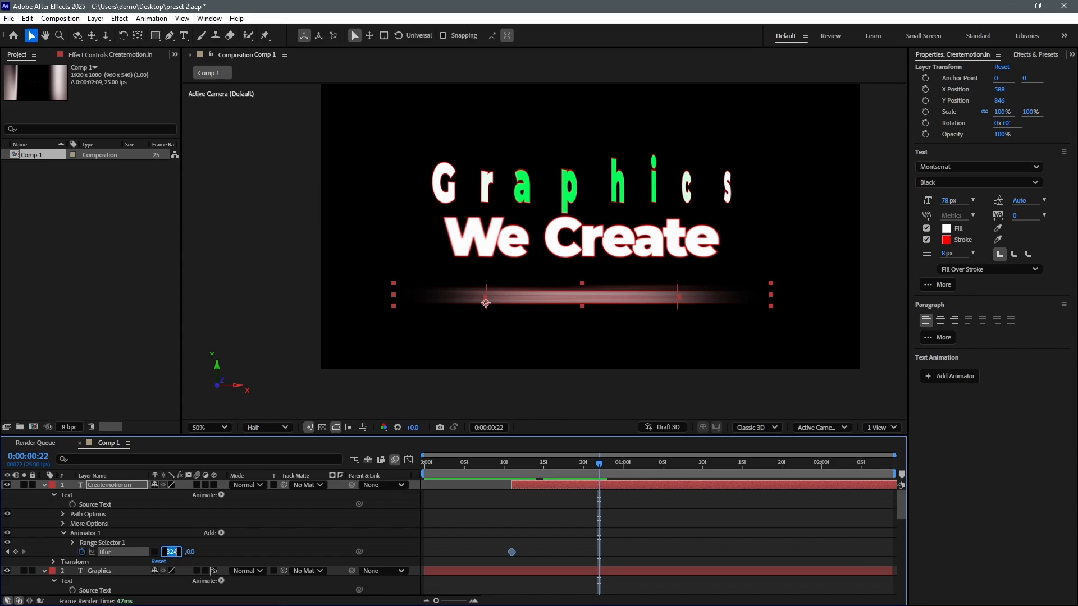
text(0)
key(Return)
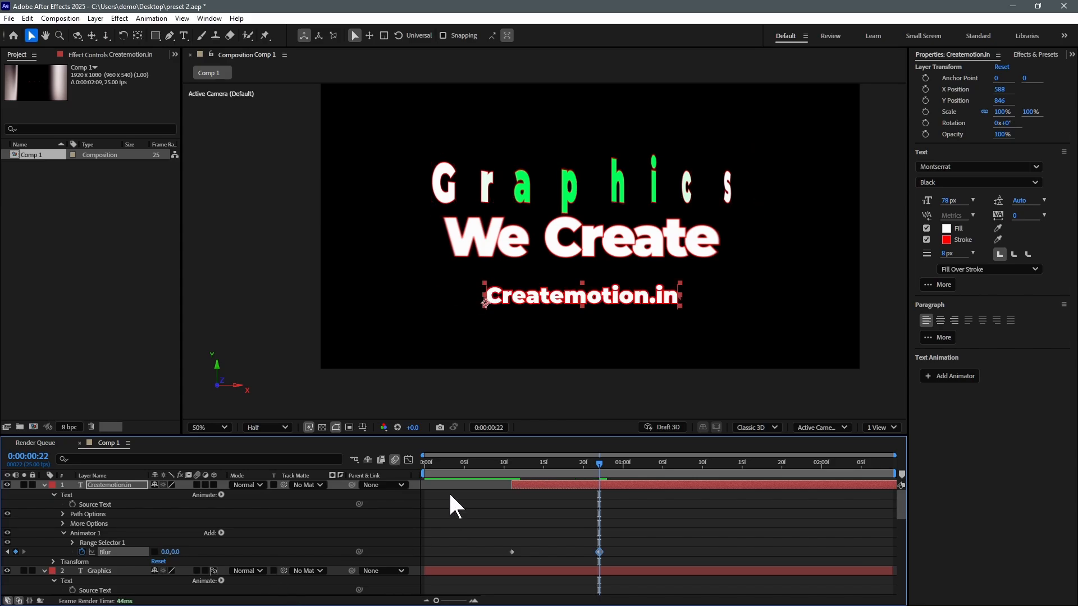
click(462, 463)
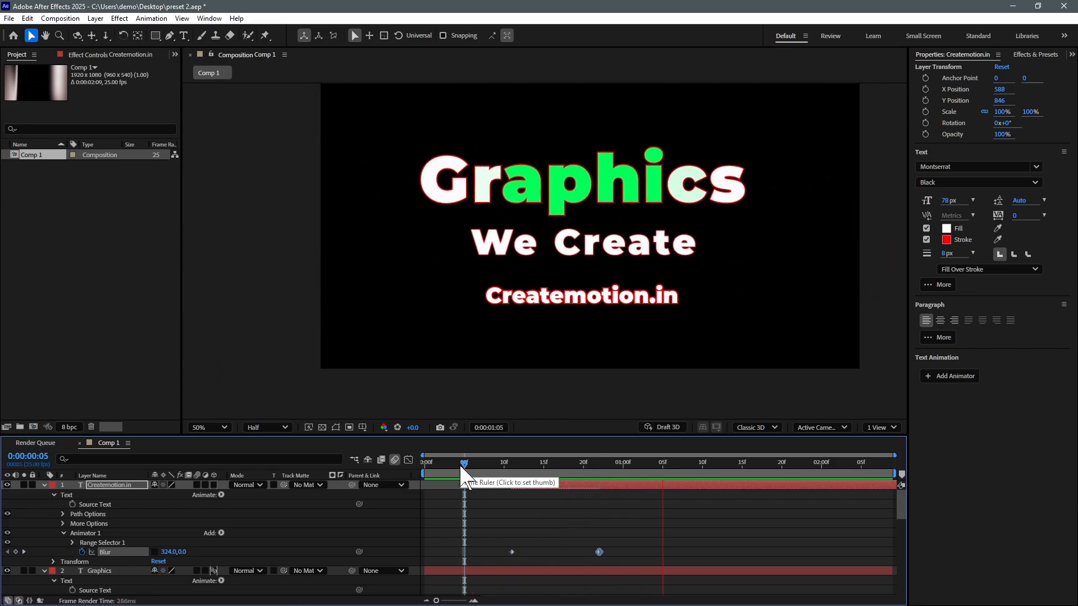
key(space)
drag(524, 465, 510, 471)
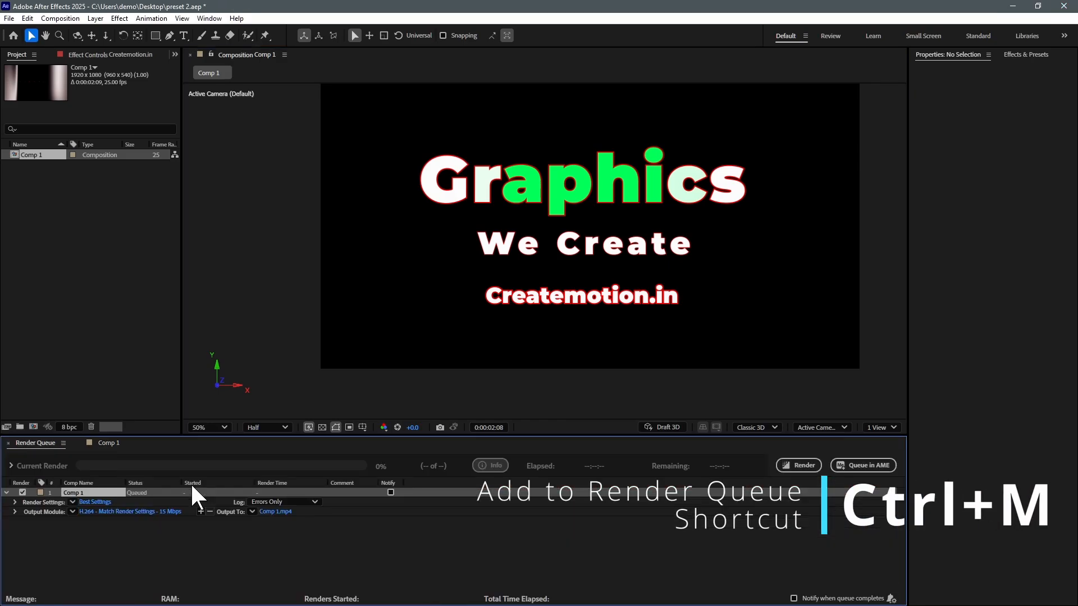
Step: Set the output module to H.264 at 50 Mbps with audio output off
click(131, 510)
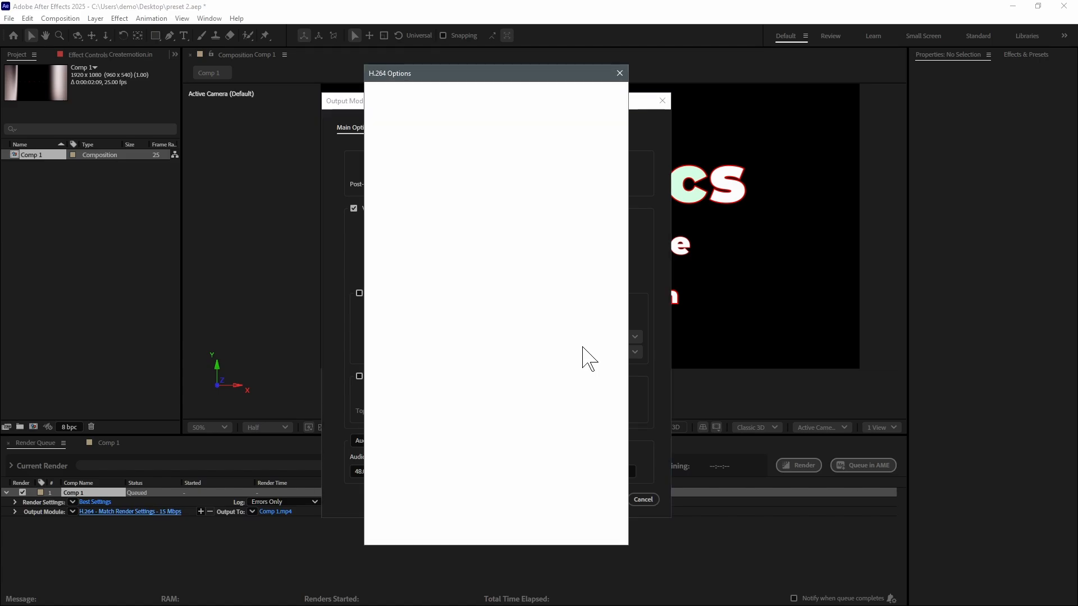
drag(503, 367, 598, 373)
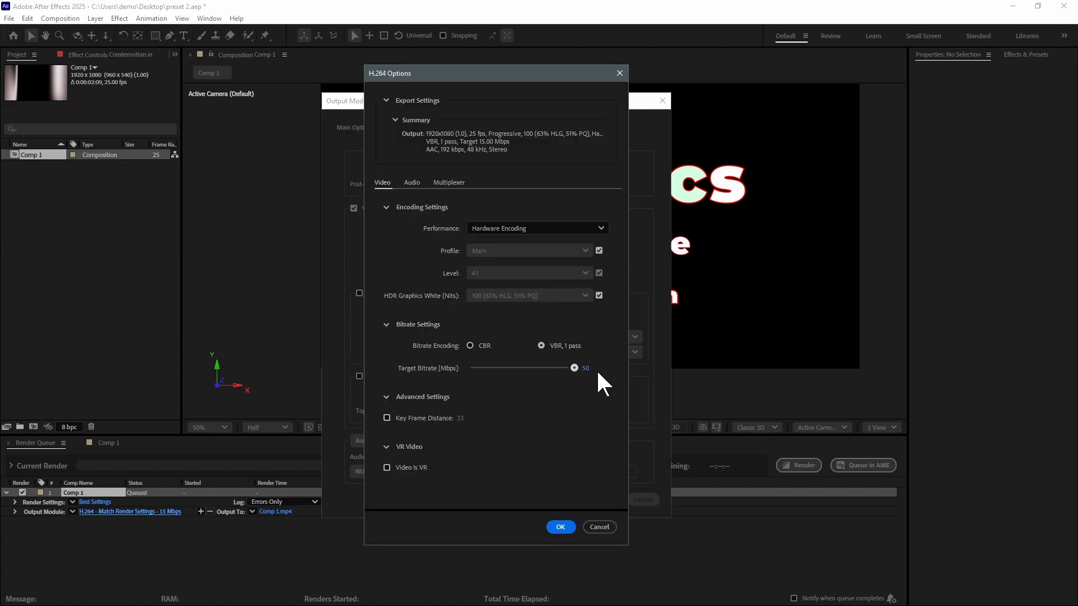
click(560, 528)
click(431, 441)
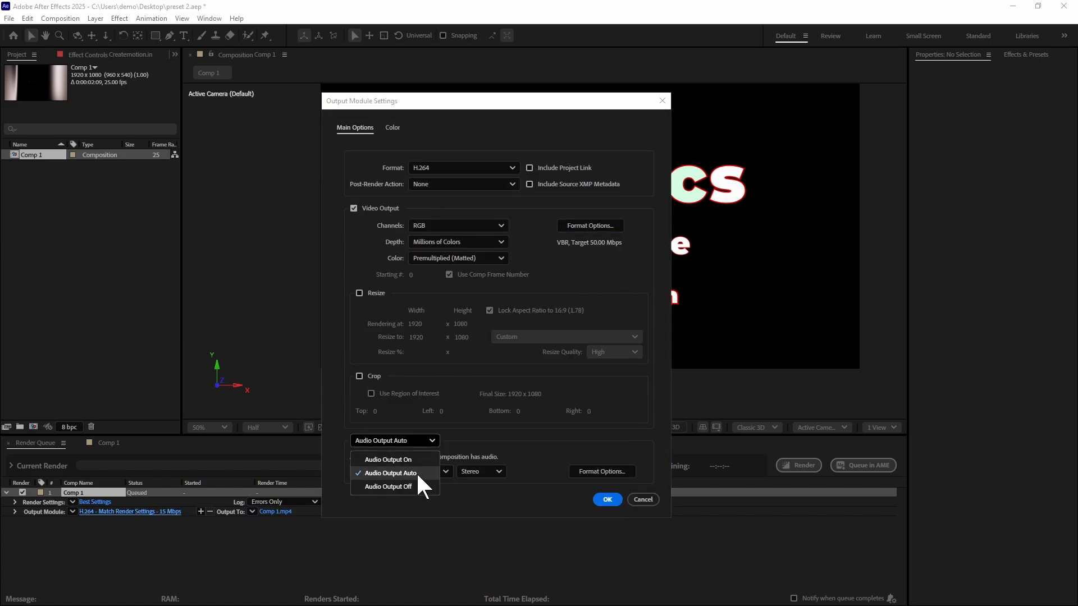
click(418, 473)
click(609, 499)
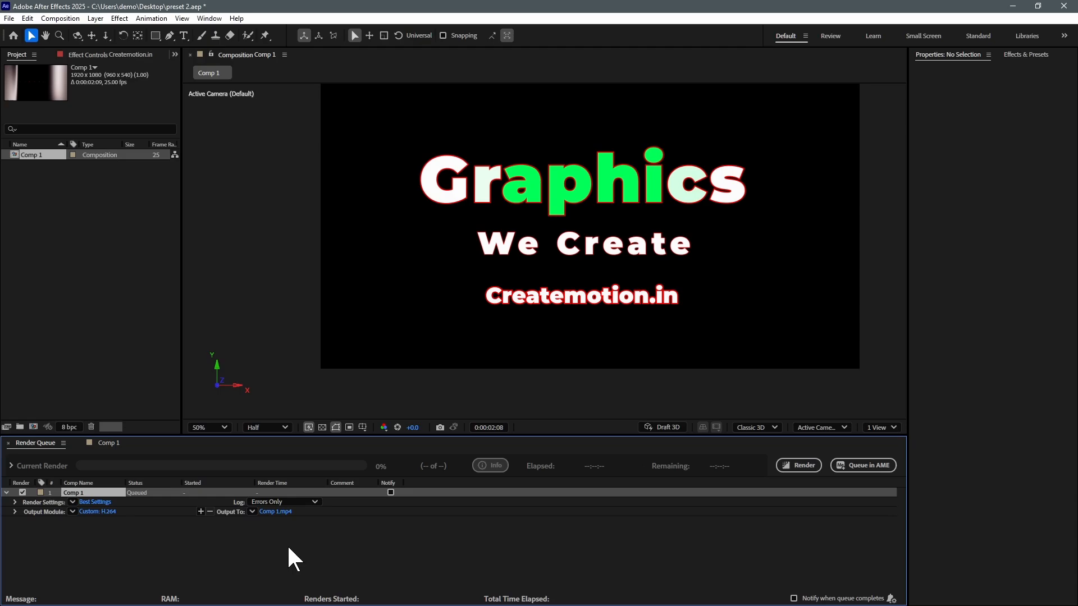
Step: Set the render output to Create Motion.mp4 on the Desktop
click(271, 511)
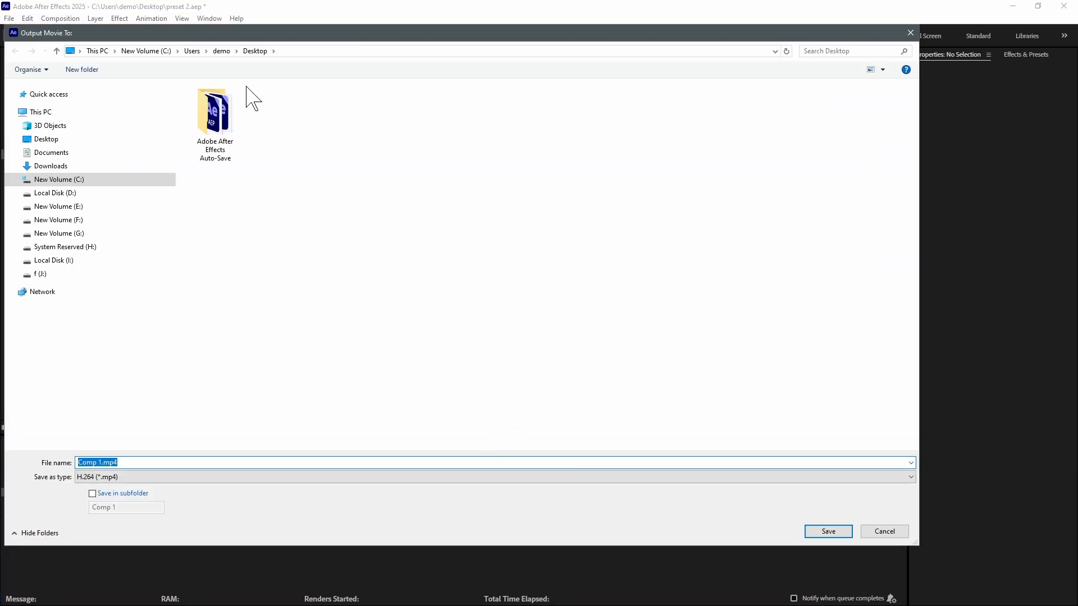
click(316, 50)
text(demo)
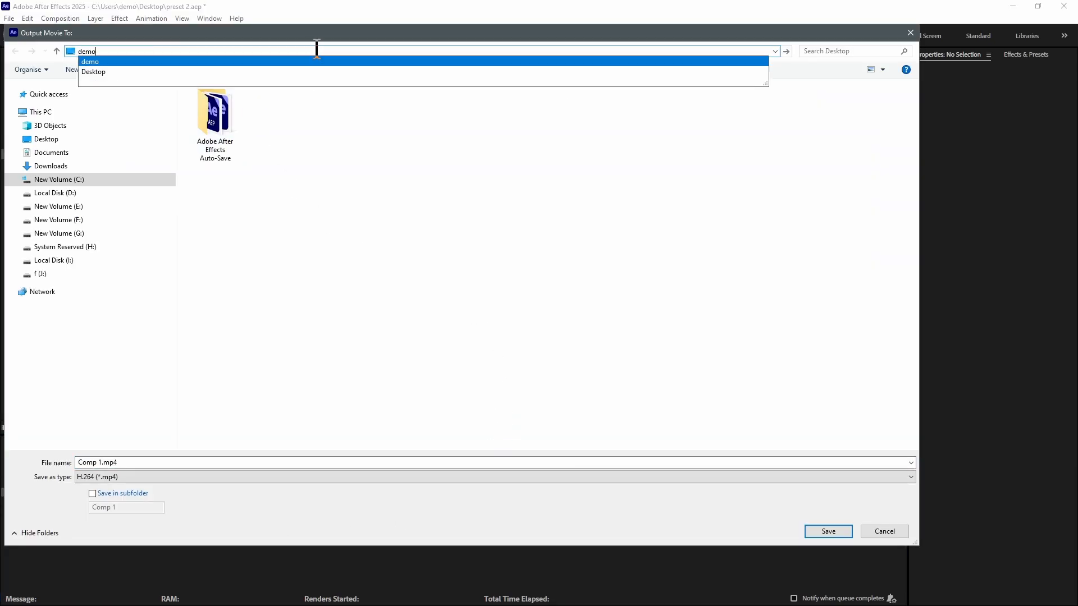
key(Down)
key(Return)
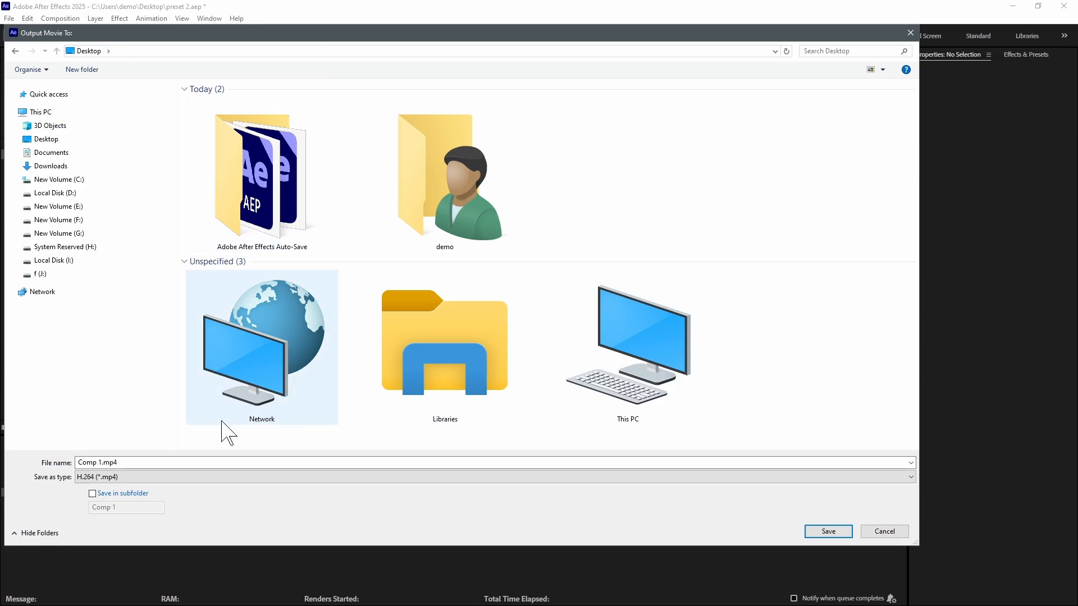
click(126, 463)
text(Create Motion)
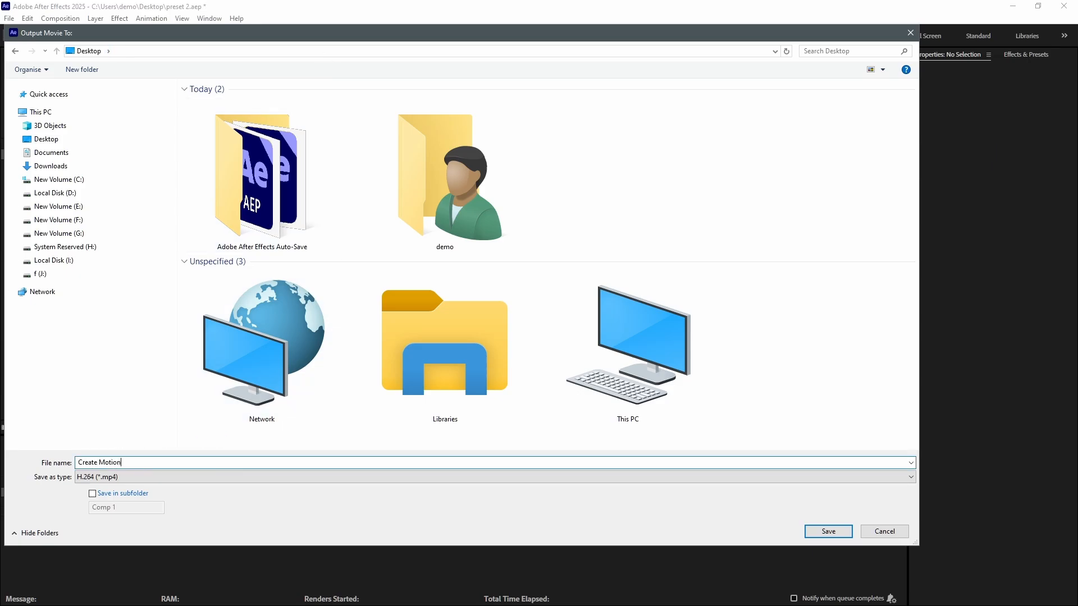
key(Return)
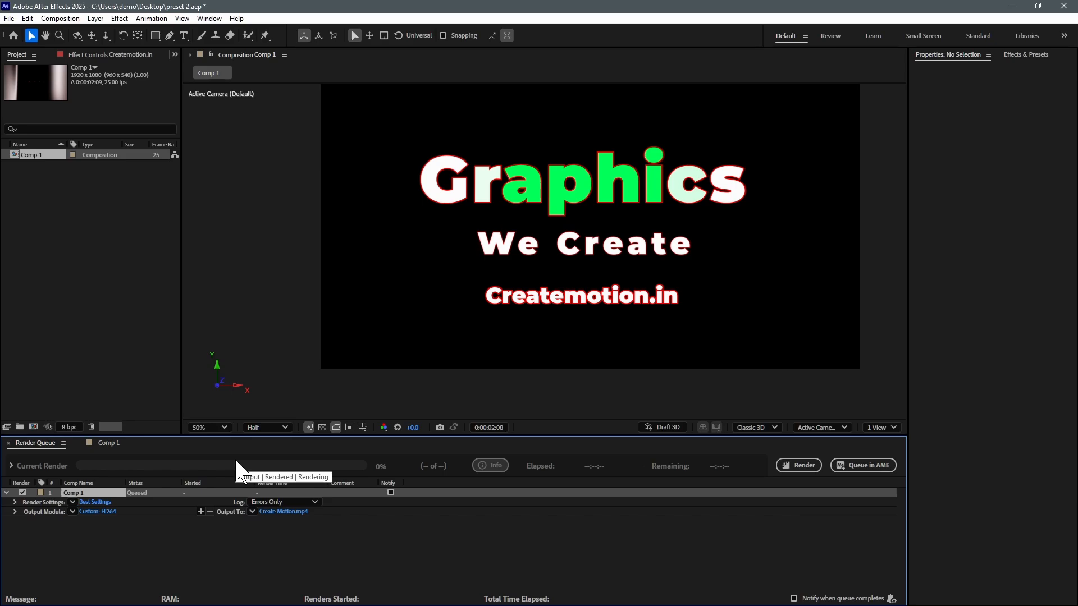
Step: Render Comp 1 to Create Motion.mp4 and expand the Output Module details once done
click(802, 466)
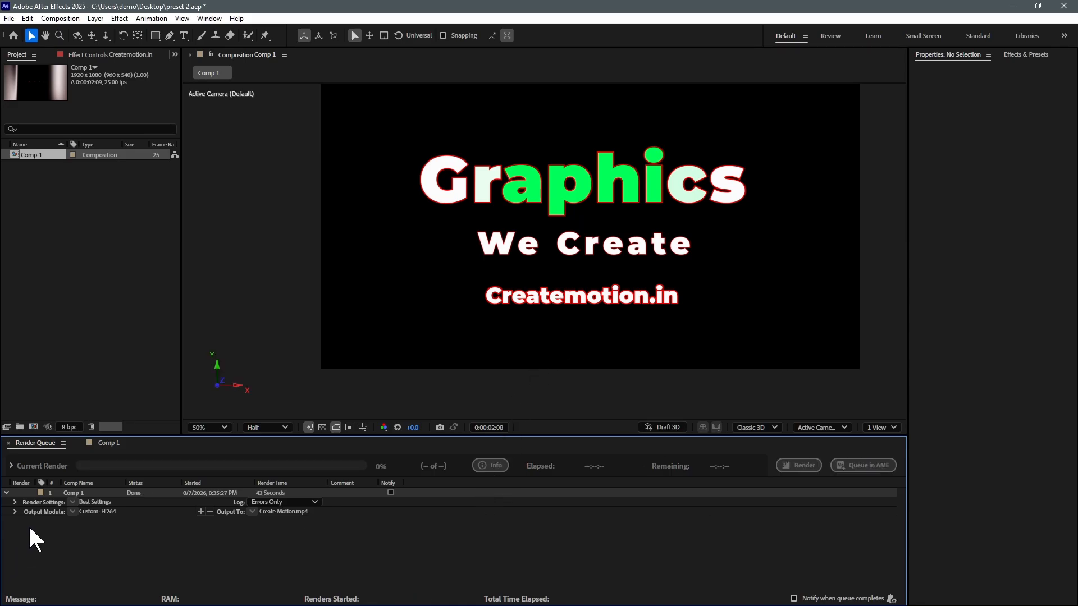
click(16, 512)
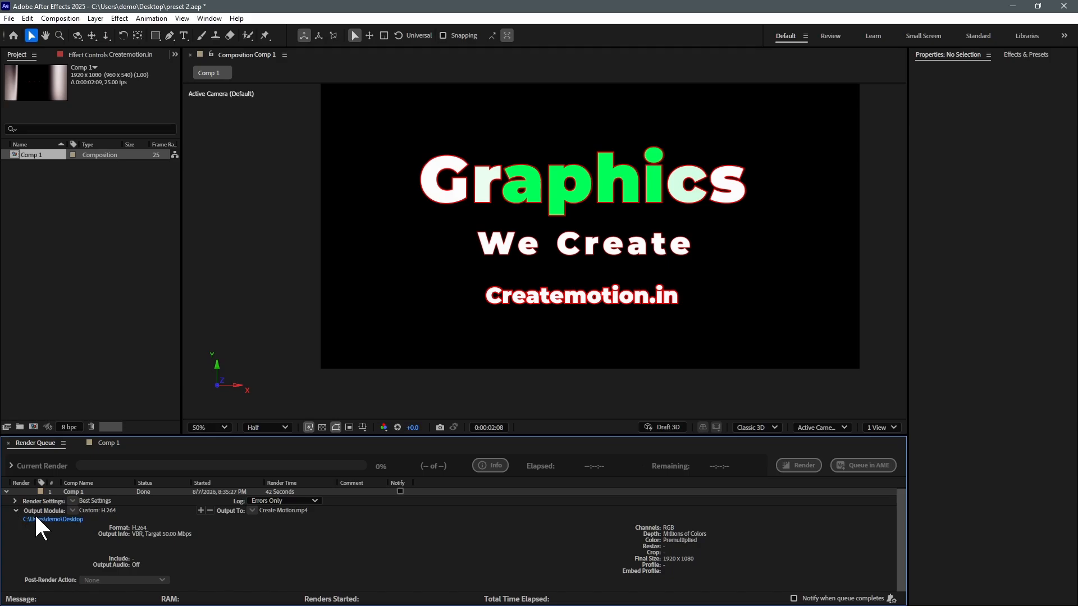